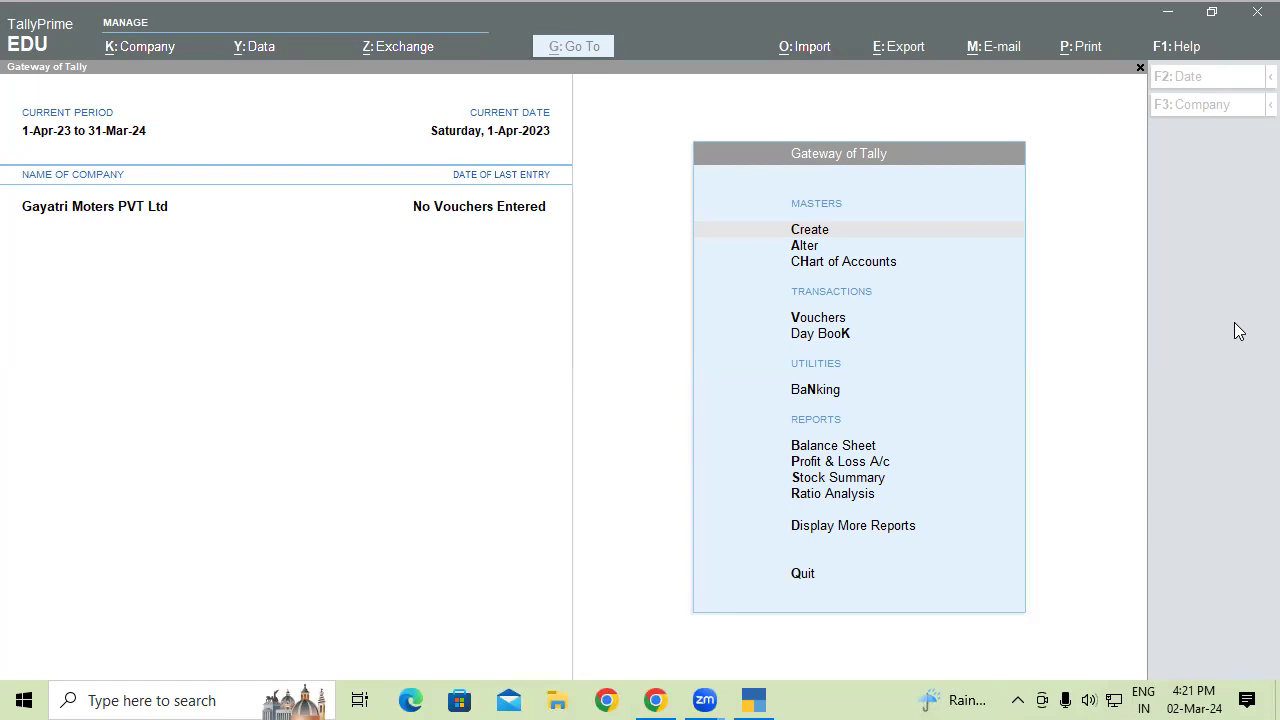
# - From Gateway of Tally, open Master Creation to list the masters available for Gayatri Motors
pyautogui.click(846, 234)
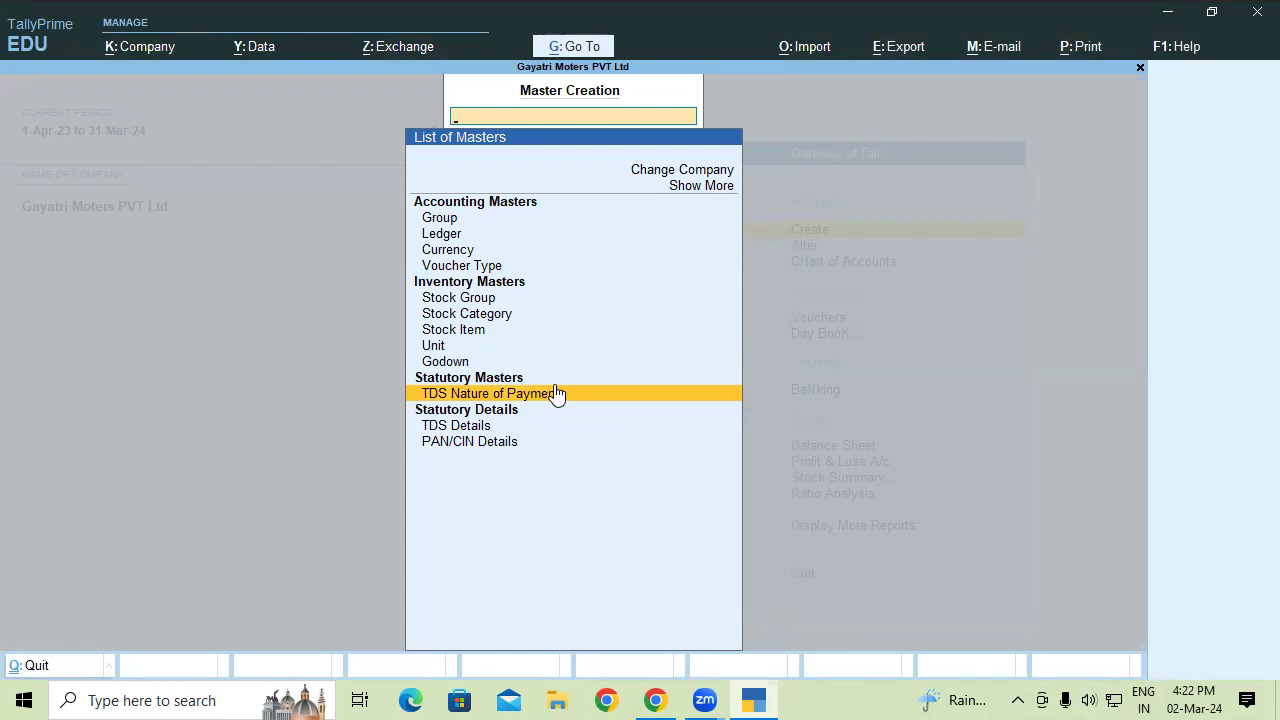
# - Move through the List of Masters down to TDS Nature of Payments
pyautogui.press('Up')
pyautogui.press('Up')
pyautogui.press('Up')
pyautogui.press('Up')
pyautogui.press('Up')
pyautogui.press('Up')
pyautogui.press('Up')
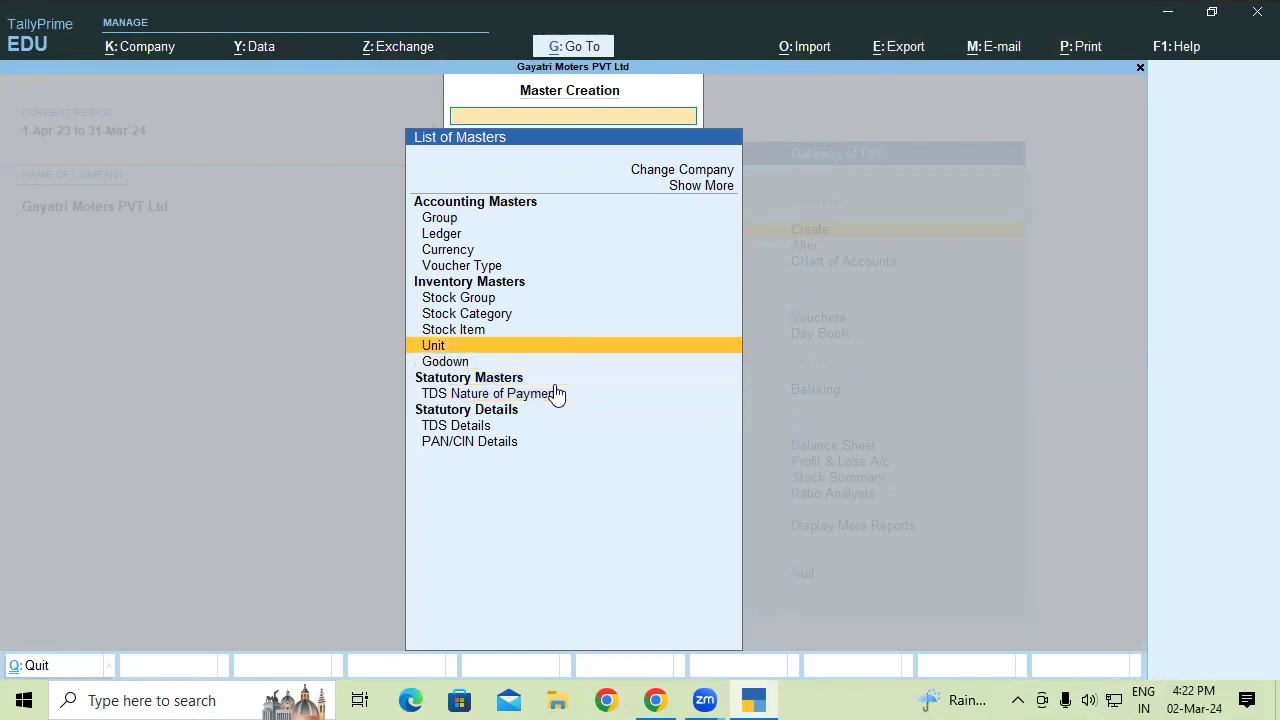
pyautogui.press('Up')
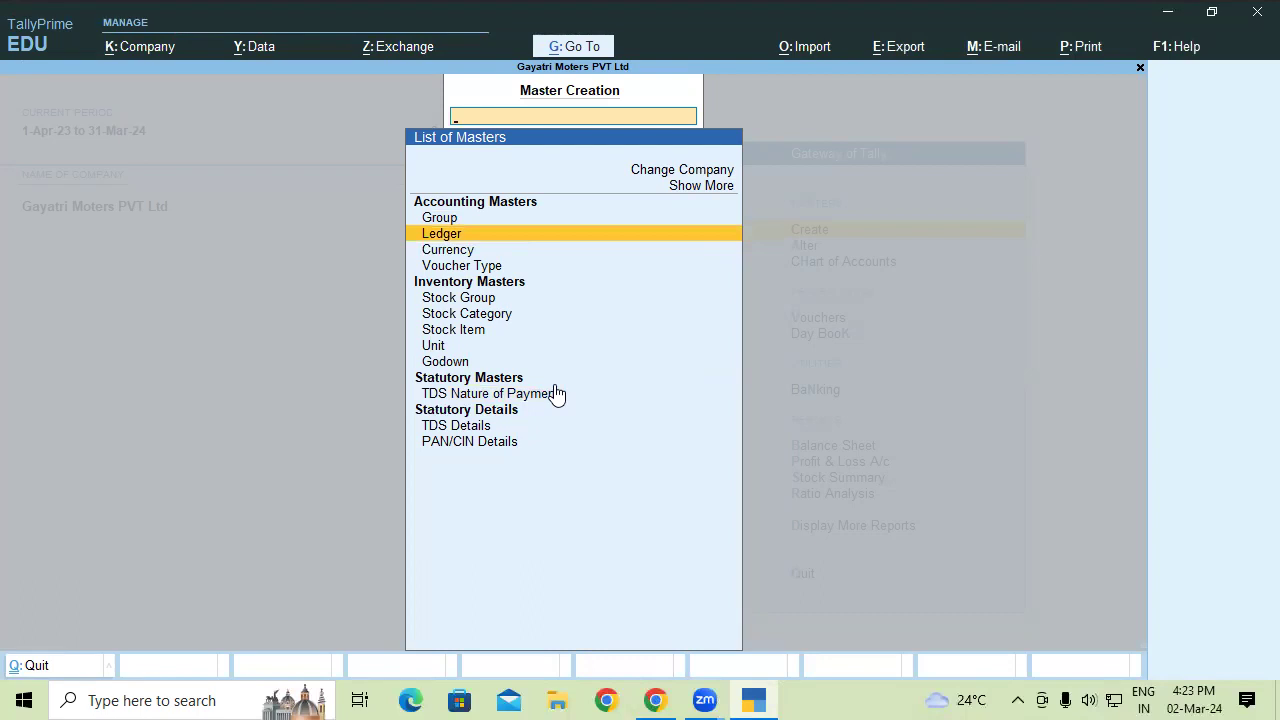
pyautogui.press('Escape')
pyautogui.press('Return')
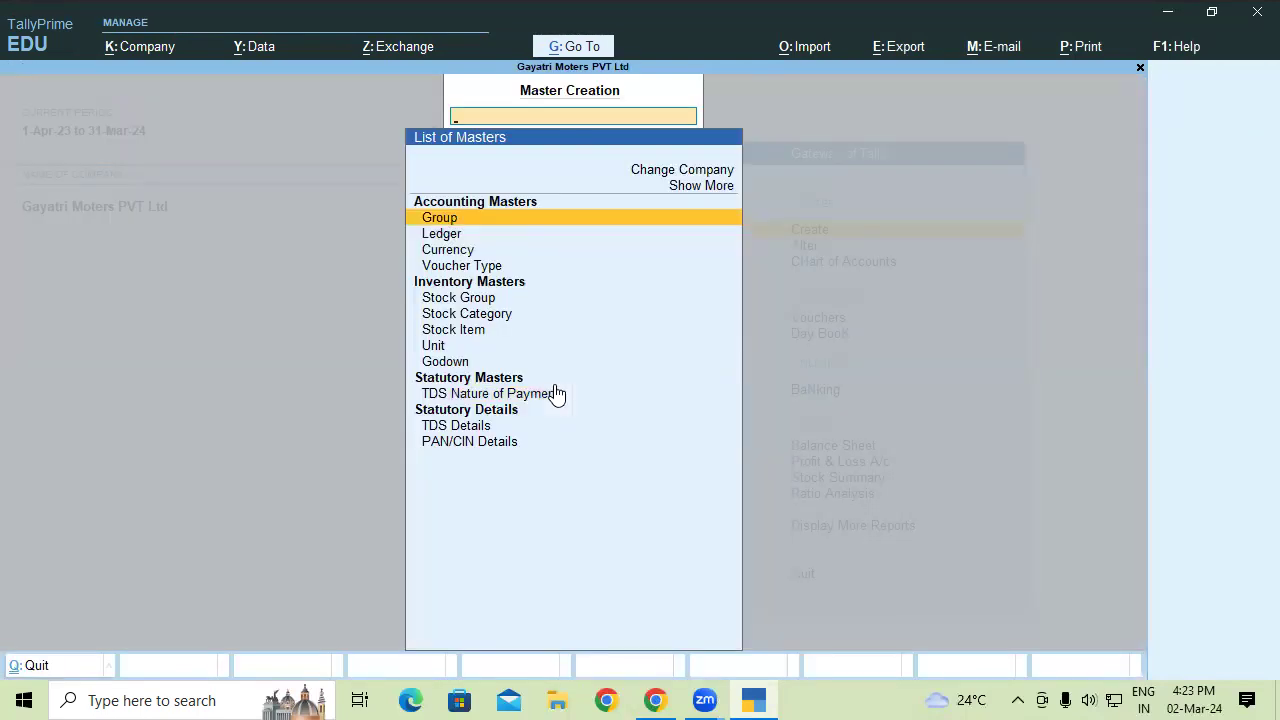
pyautogui.press('Down')
pyautogui.press('Down')
pyautogui.press('Down')
pyautogui.press('Down')
pyautogui.press('Down')
pyautogui.press('Down')
pyautogui.press('Down')
pyautogui.press('Down')
pyautogui.press('Down')
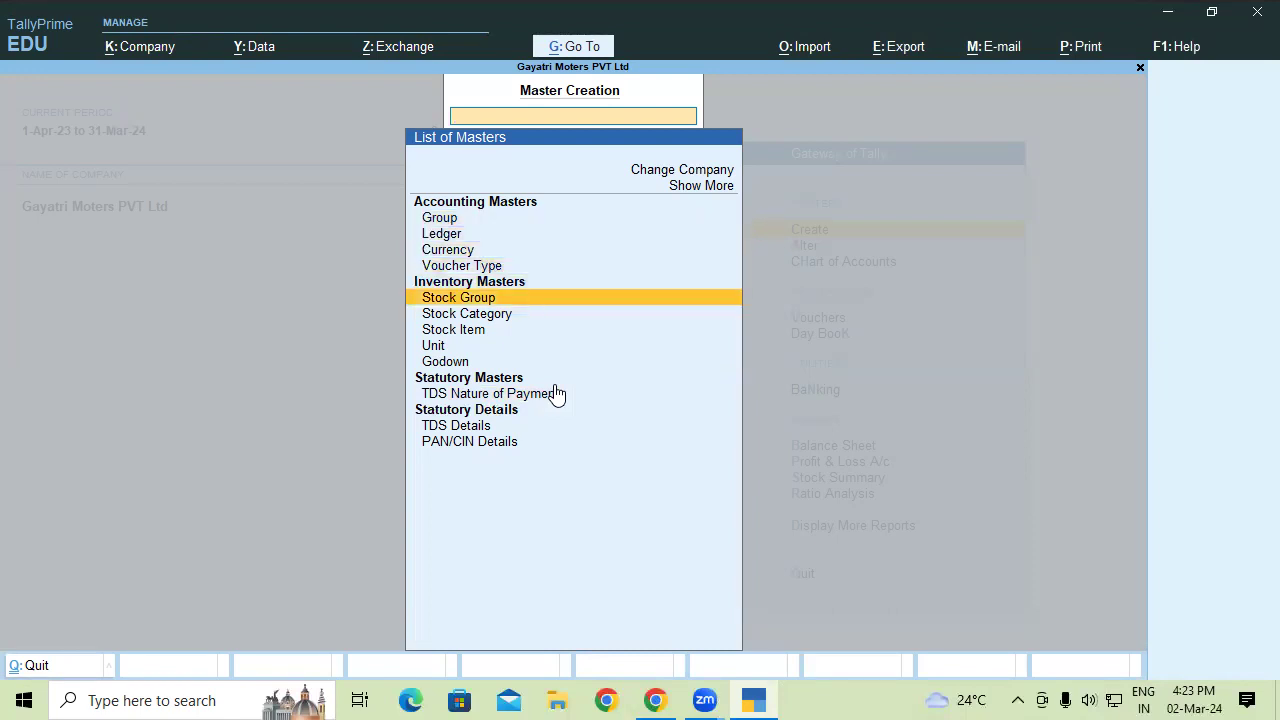
# - Name the nature of payment 'Rent of Land Building & FUrniture' with section 194I and payment code 94I
pyautogui.press('Return')
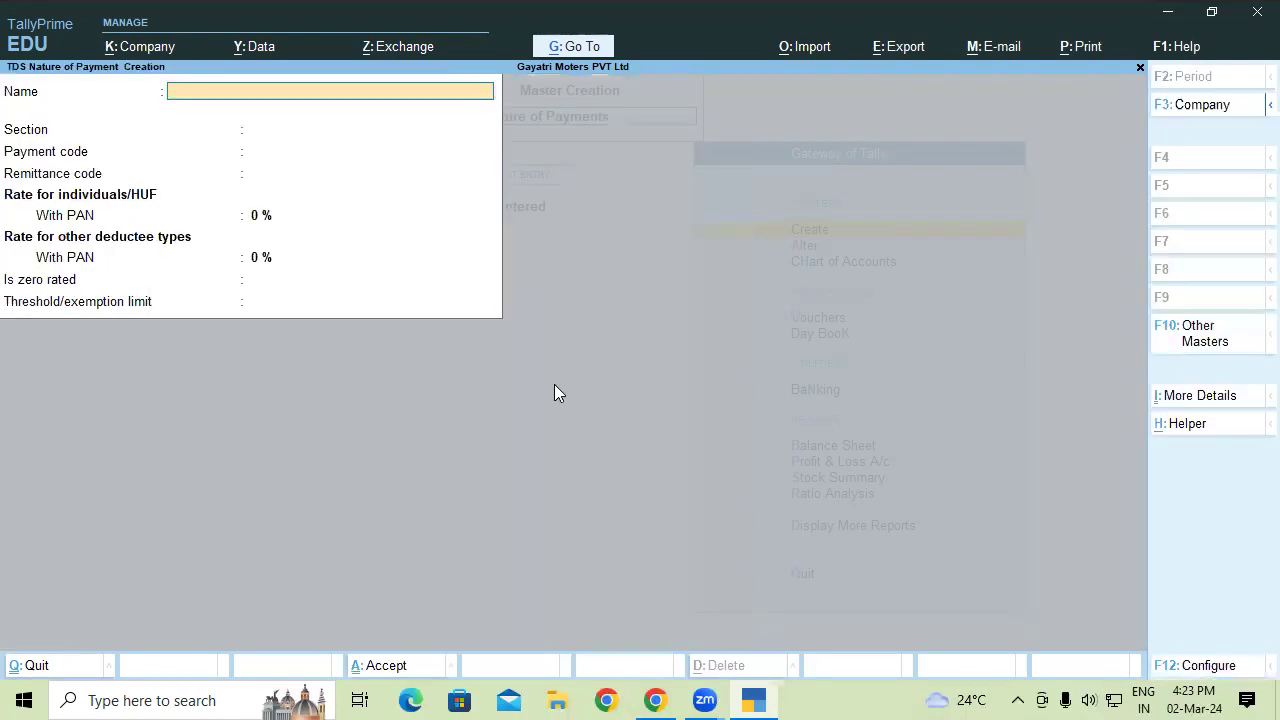
pyautogui.write('Rent of Land Building & FUrniture')
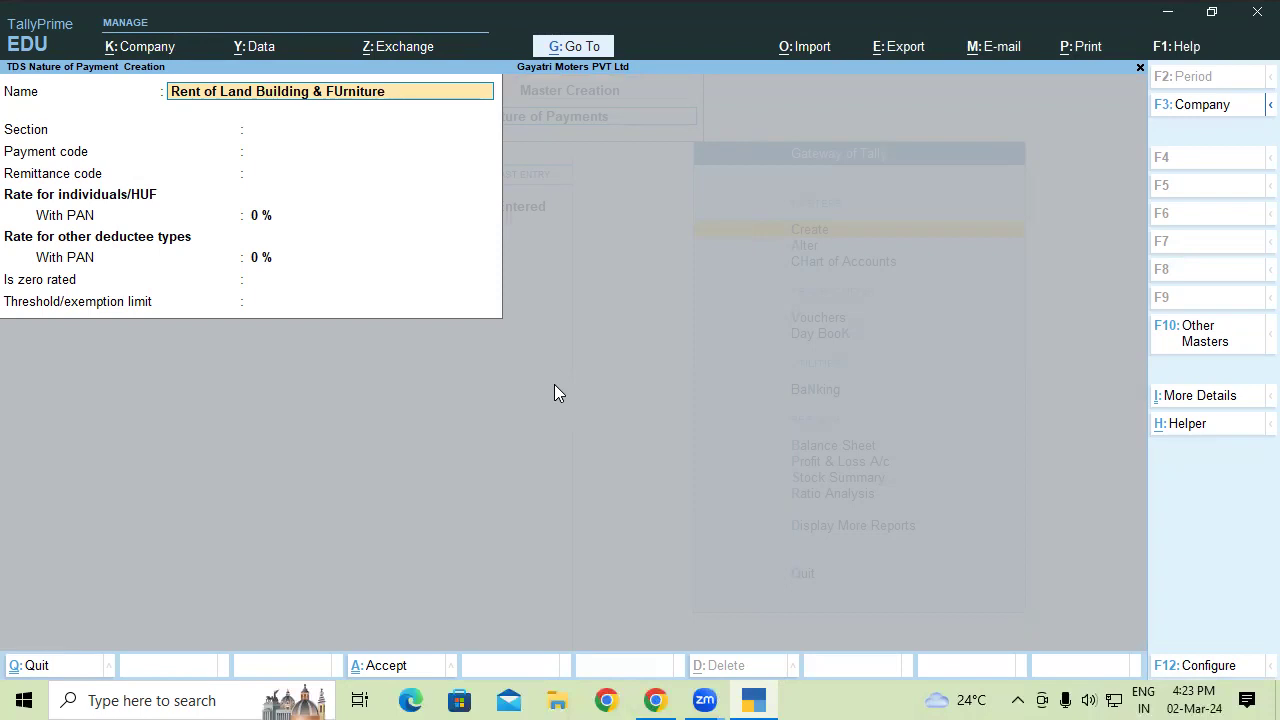
pyautogui.press('Return')
pyautogui.write('194')
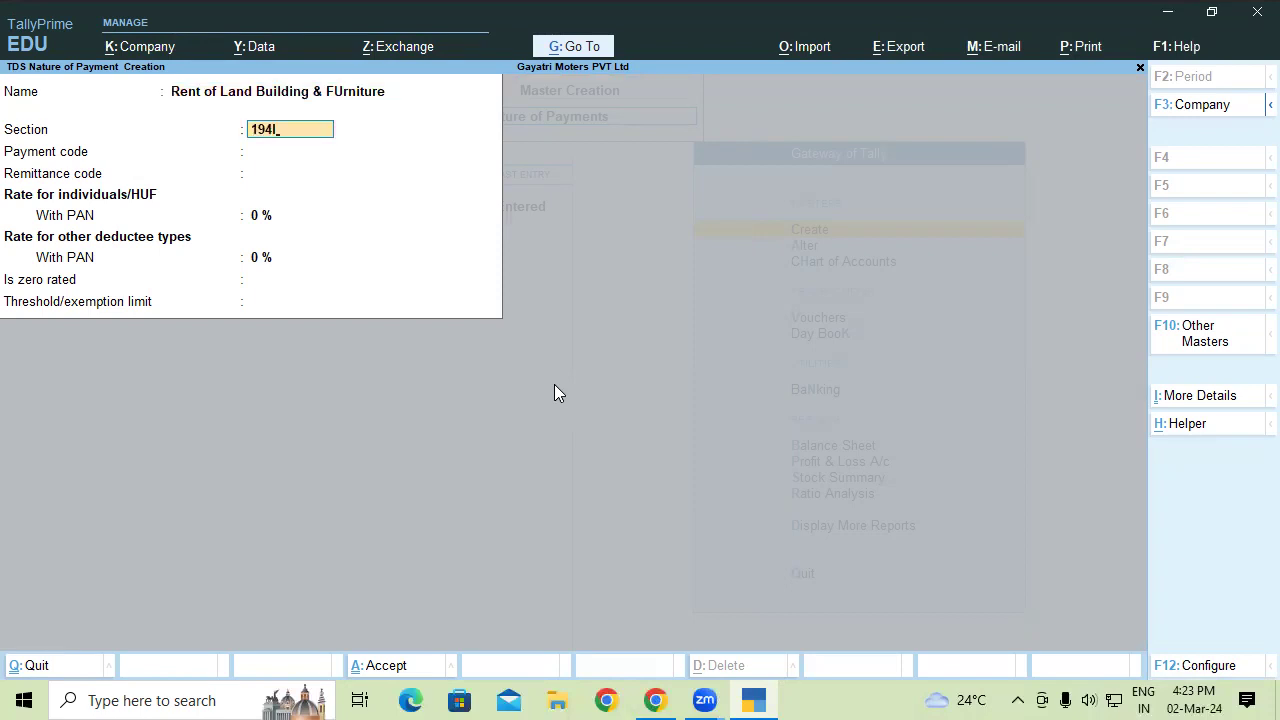
pyautogui.write('I')
pyautogui.press('Return')
pyautogui.write('94')
pyautogui.press('Return')
pyautogui.press('Return')
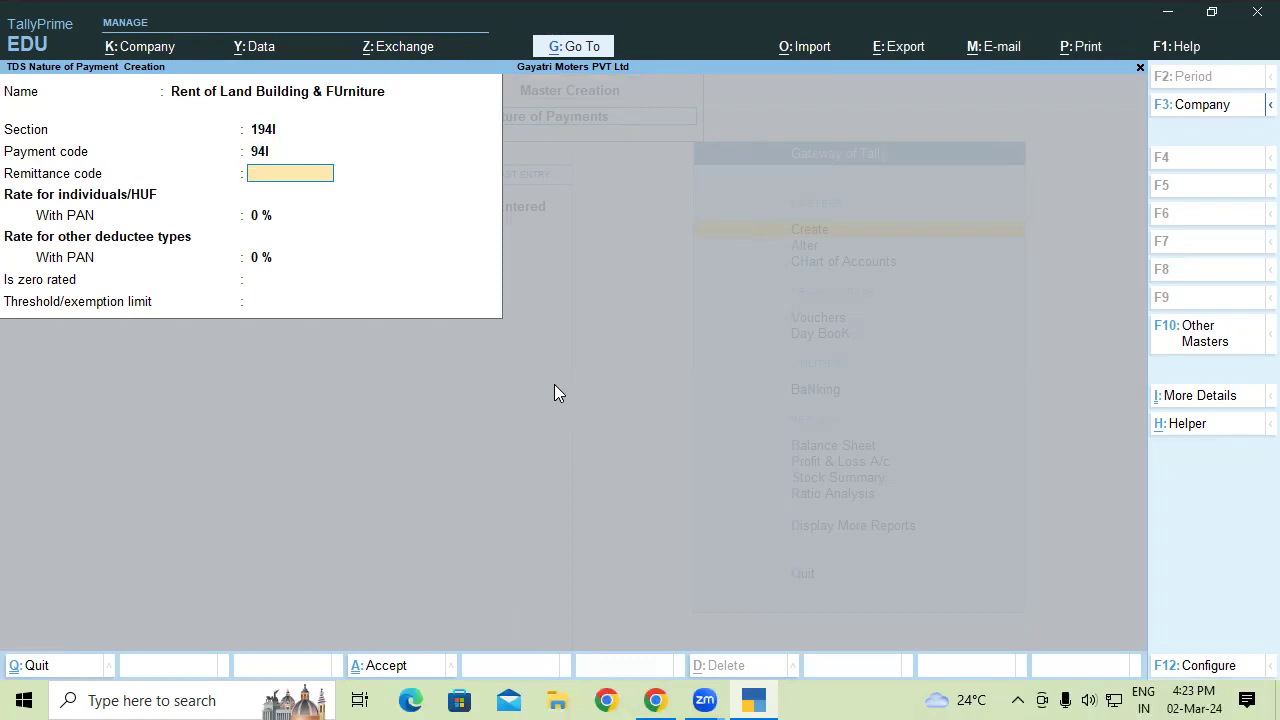
# - Set 10% rates for both With PAN deductee types and a 2,40,000 threshold, then save
pyautogui.write('10')
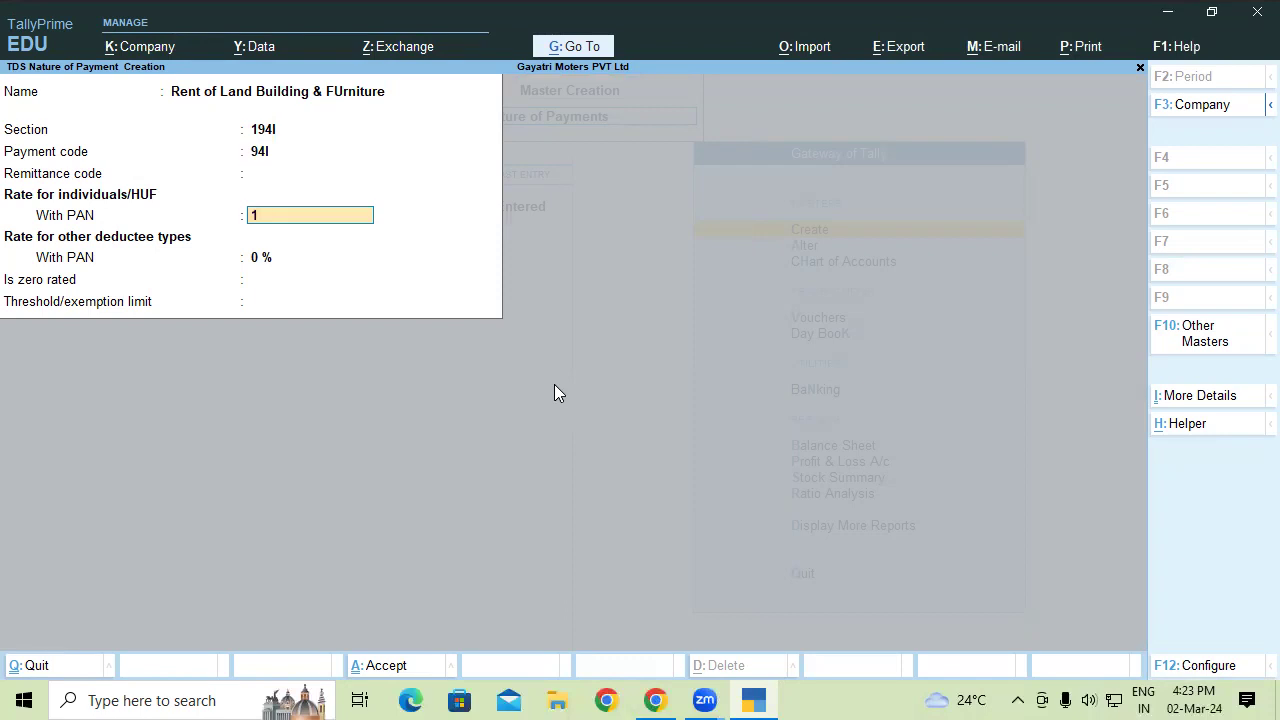
pyautogui.press('Return')
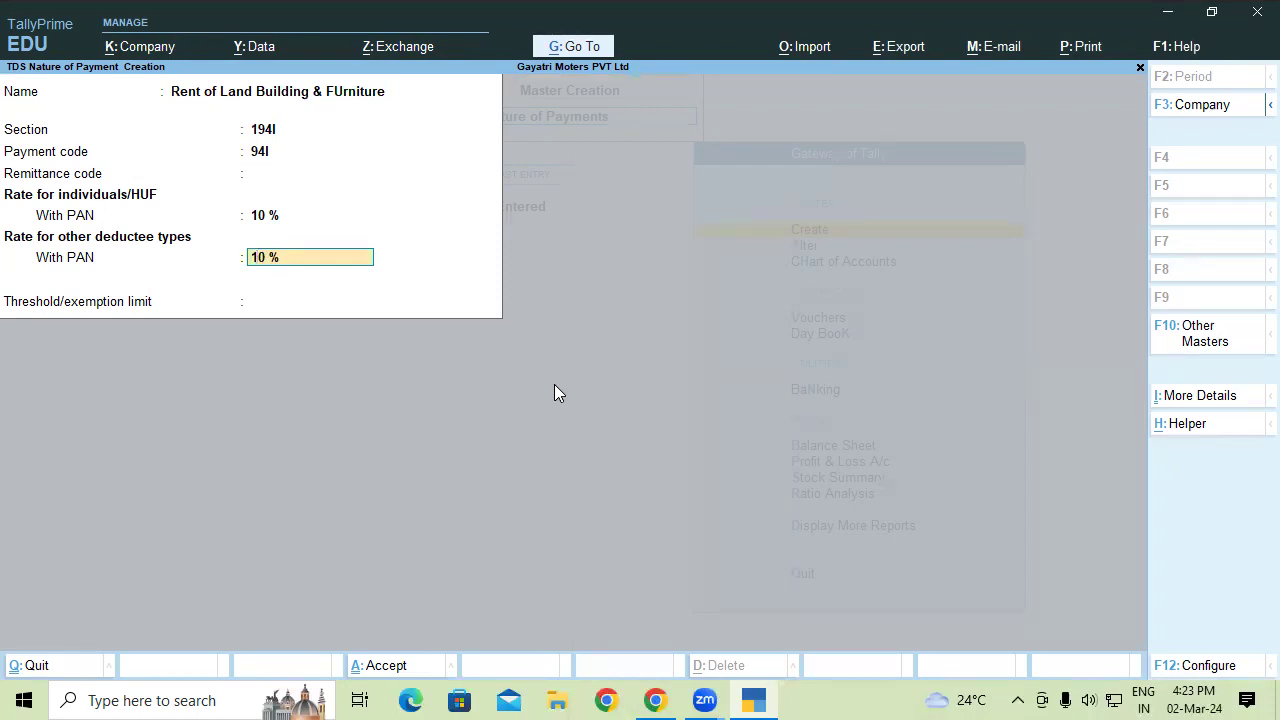
pyautogui.press('Return')
pyautogui.write('2,40,0')
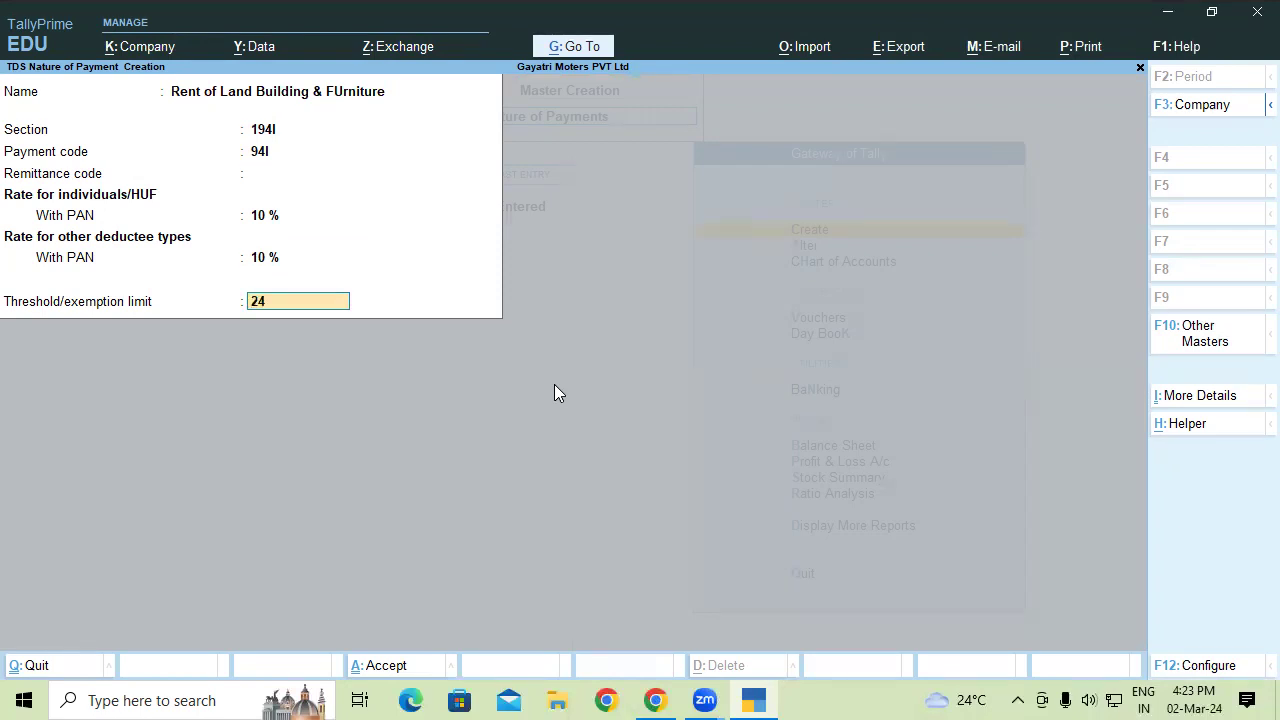
pyautogui.write('0000')
pyautogui.press('Return')
pyautogui.press('Return')
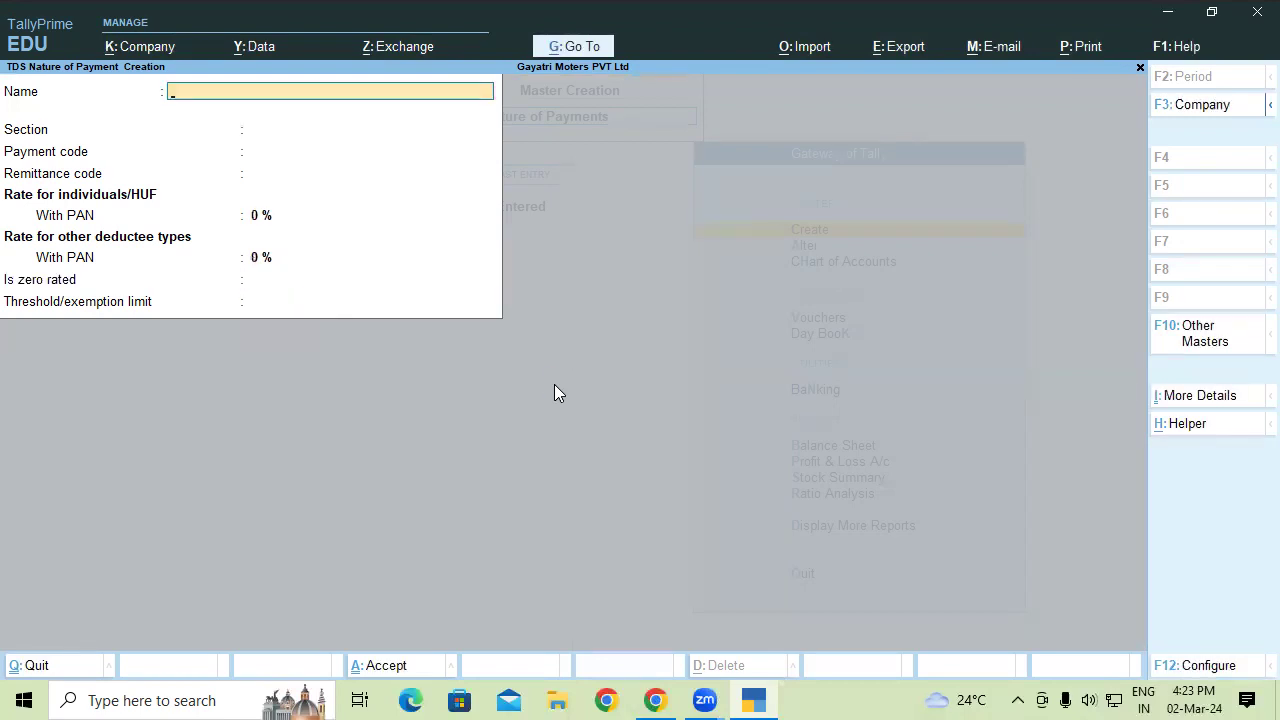
pyautogui.press('Escape')
pyautogui.press('Return')
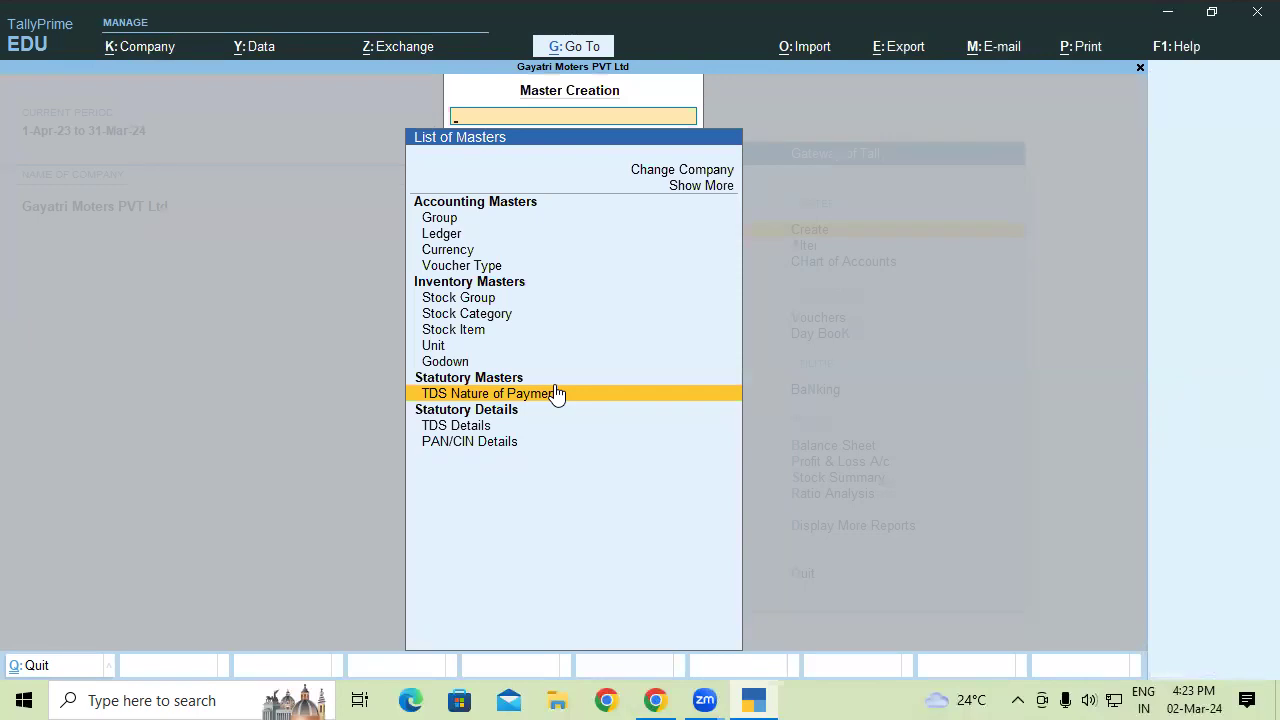
# - Start a ledger named 'Rent of Building' under Indirect Expenses
pyautogui.press('Up')
pyautogui.press('Up')
pyautogui.press('Up')
pyautogui.press('Up')
pyautogui.press('Up')
pyautogui.press('Up')
pyautogui.press('Up')
pyautogui.press('Up')
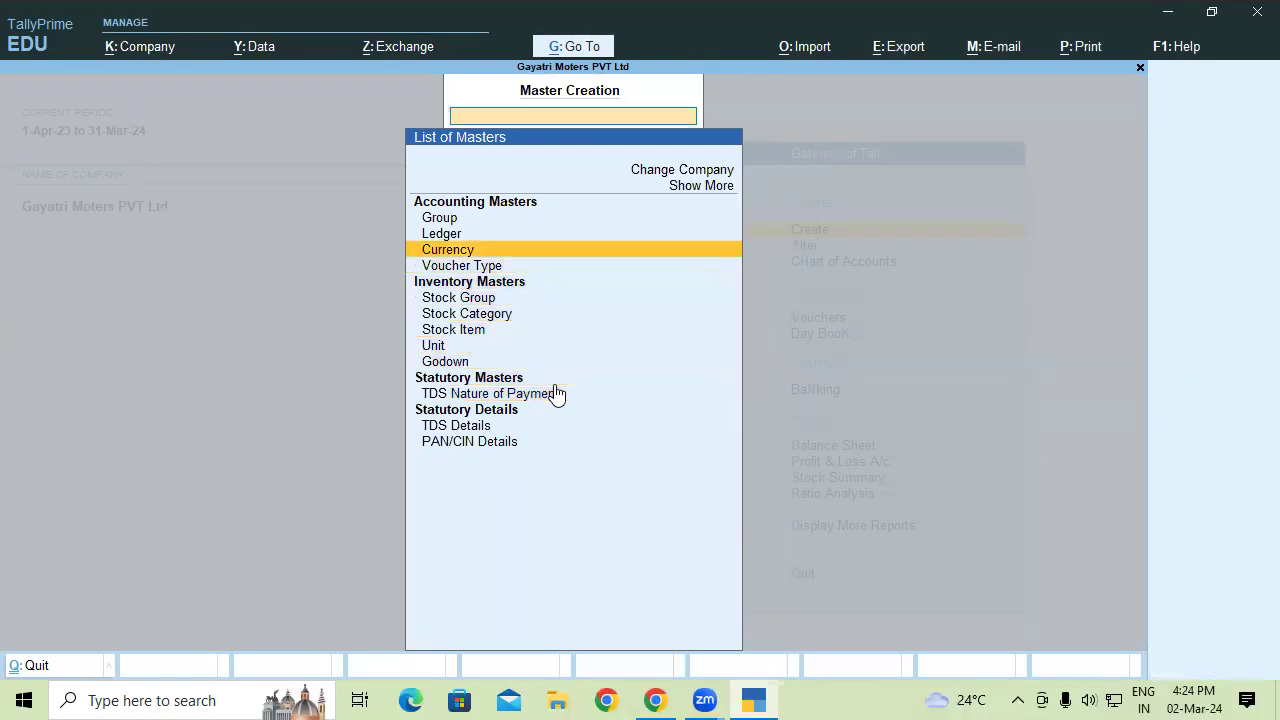
pyautogui.press('Up')
pyautogui.press('Return')
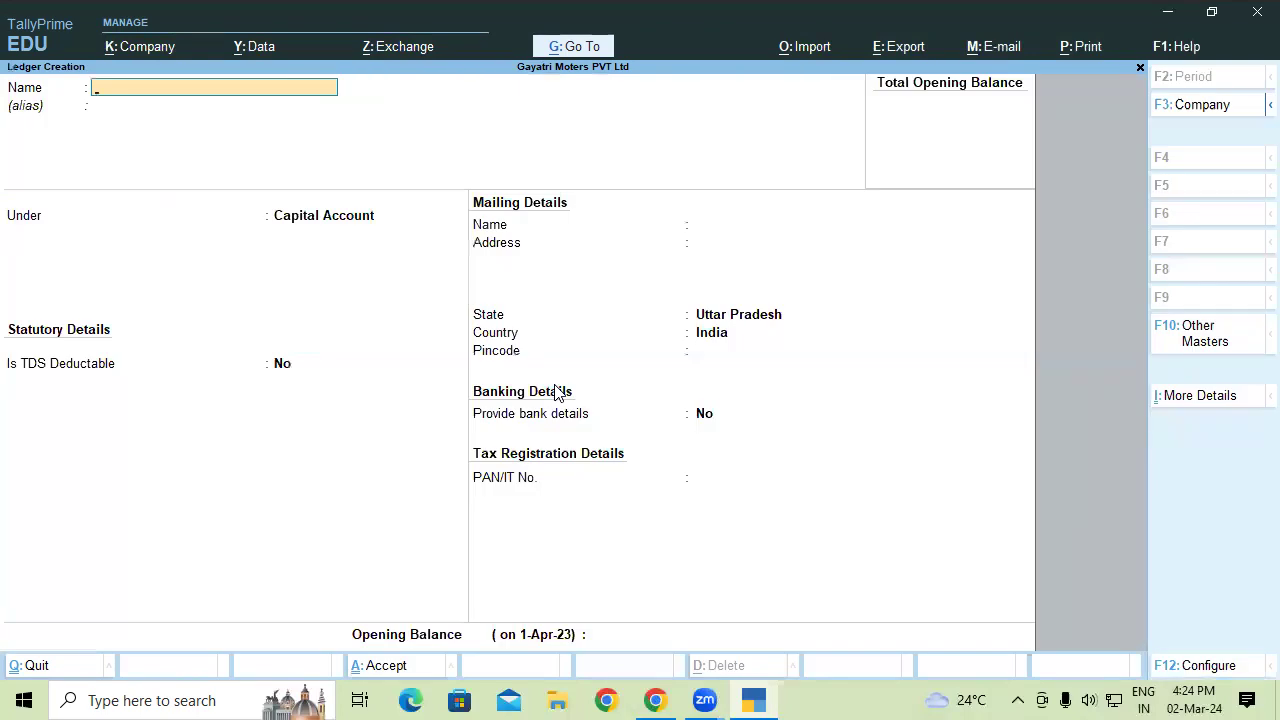
pyautogui.write('Rent of Building')
pyautogui.press('Return')
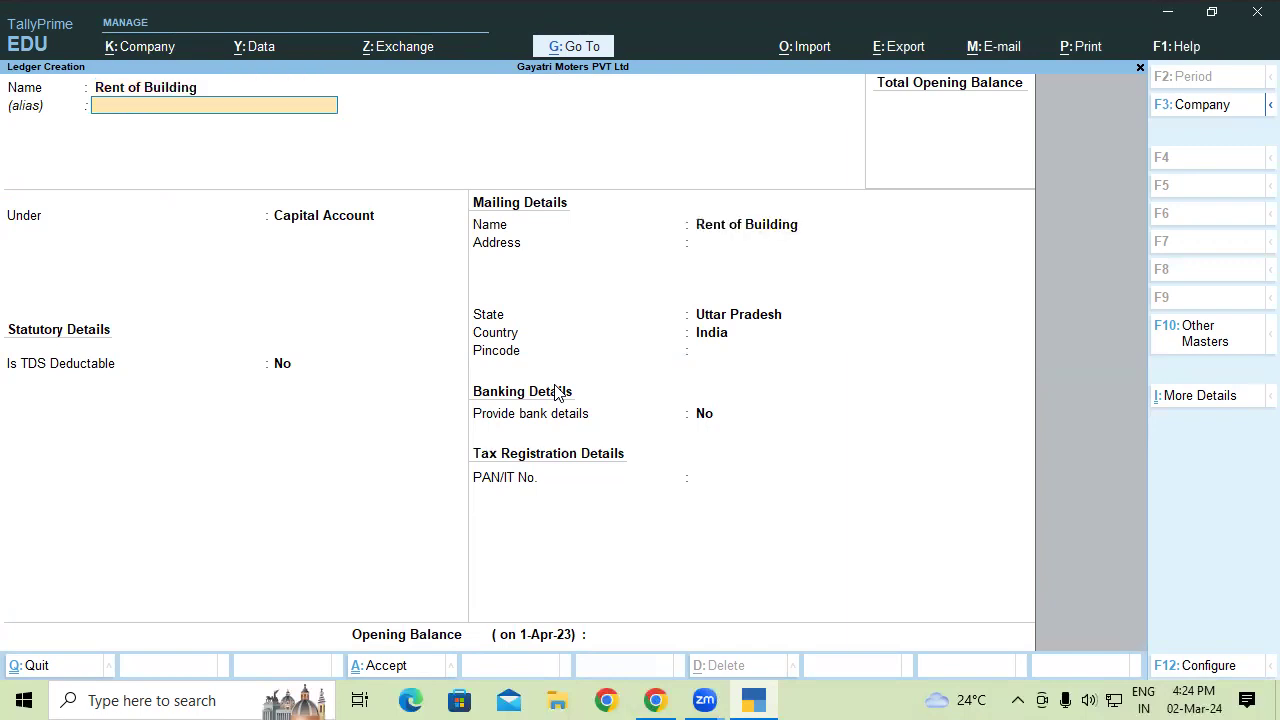
pyautogui.press('Return')
pyautogui.write('In')
pyautogui.press('Down')
pyautogui.press('Down')
pyautogui.press('Down')
pyautogui.press('Up')
pyautogui.press('Return')
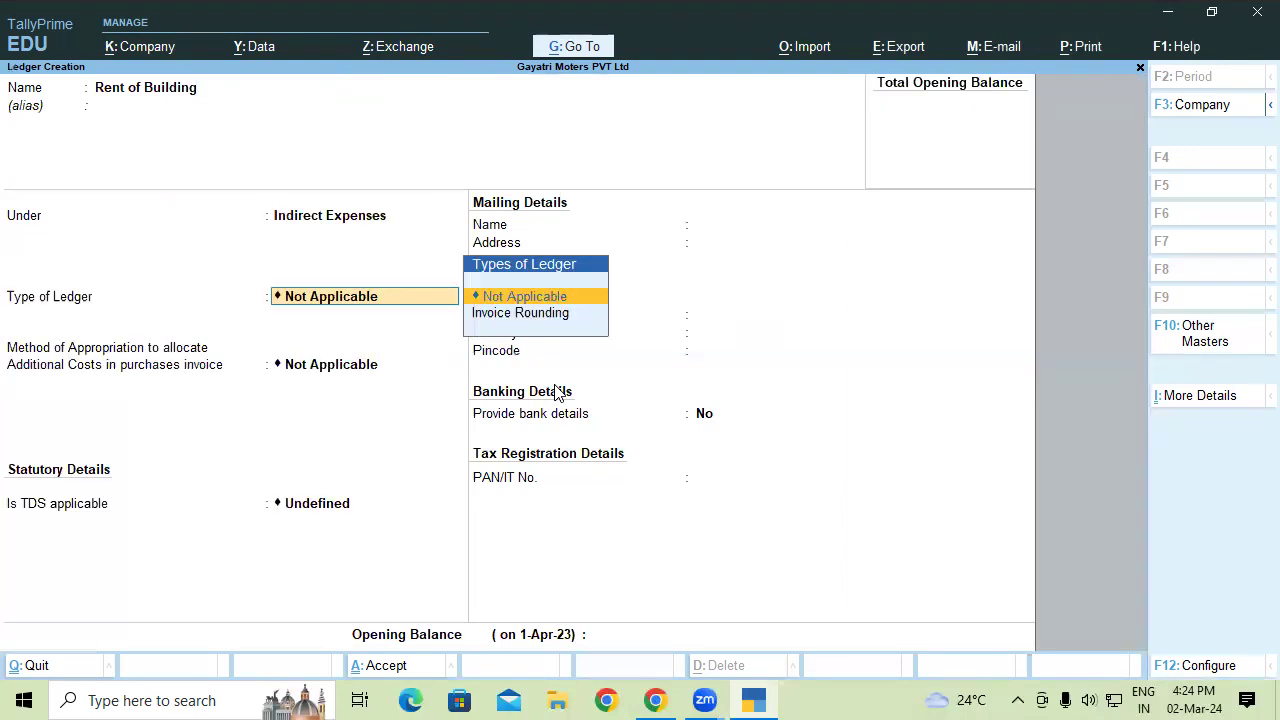
# - Make the ledger TDS-applicable with nature Rent of Land Building & FUrniture and save it
pyautogui.press('Return')
pyautogui.press('Return')
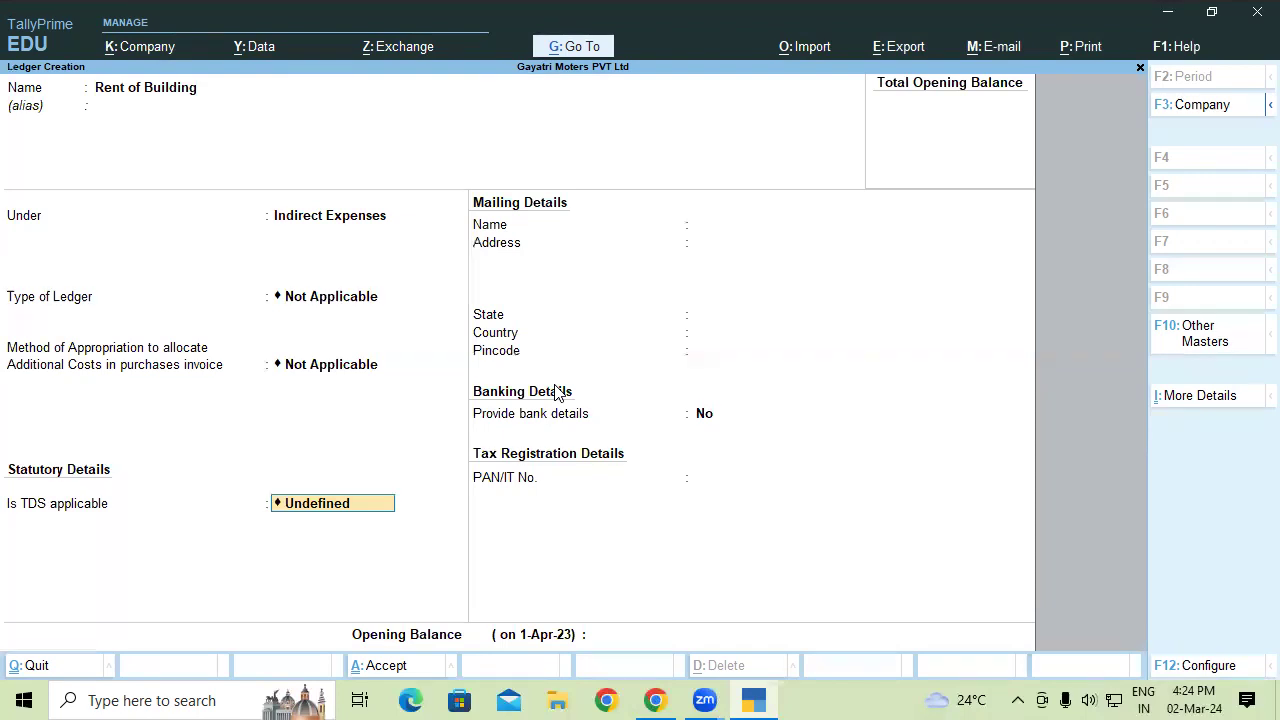
pyautogui.press('BackSpace')
pyautogui.press('Up')
pyautogui.press('Up')
pyautogui.press('Up')
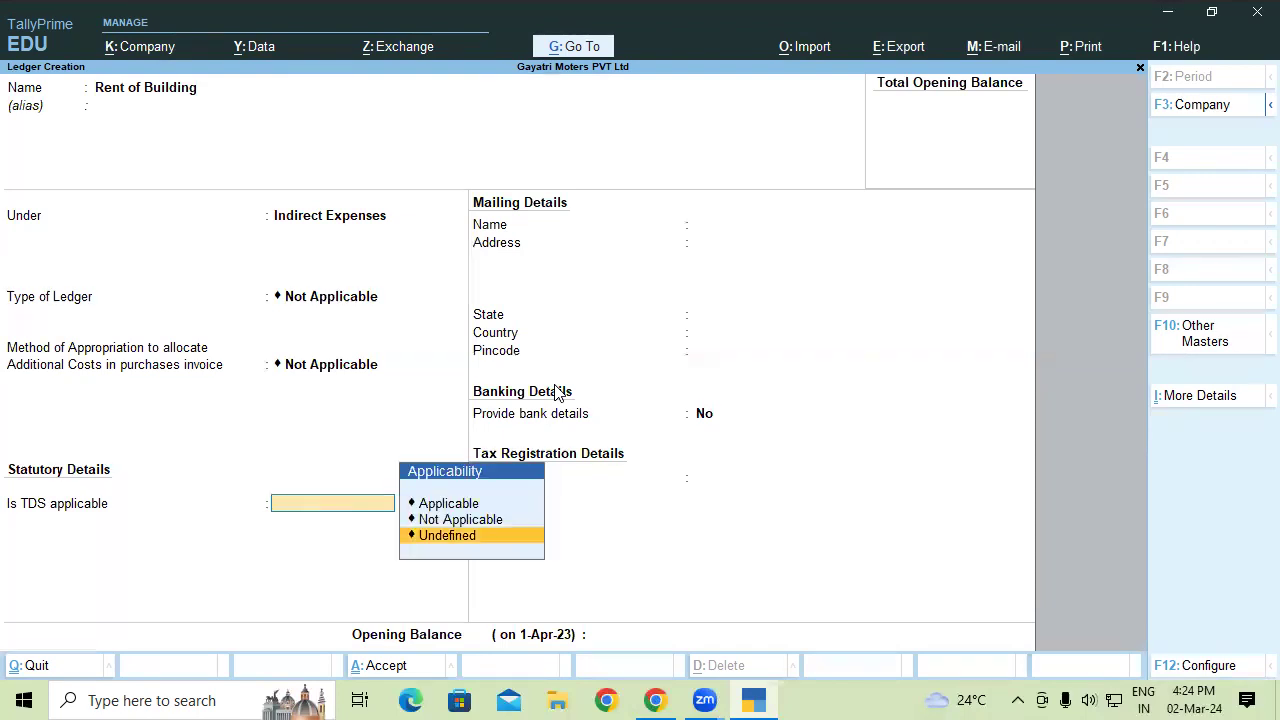
pyautogui.press('Return')
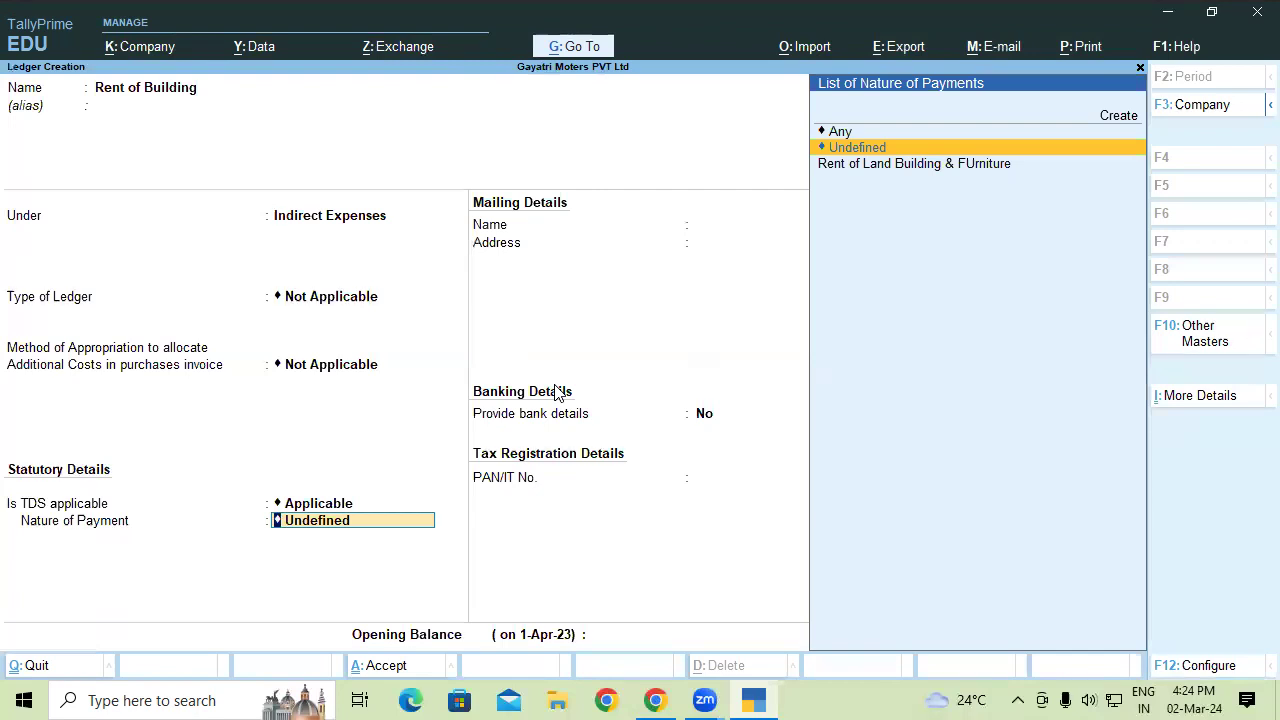
pyautogui.press('Down')
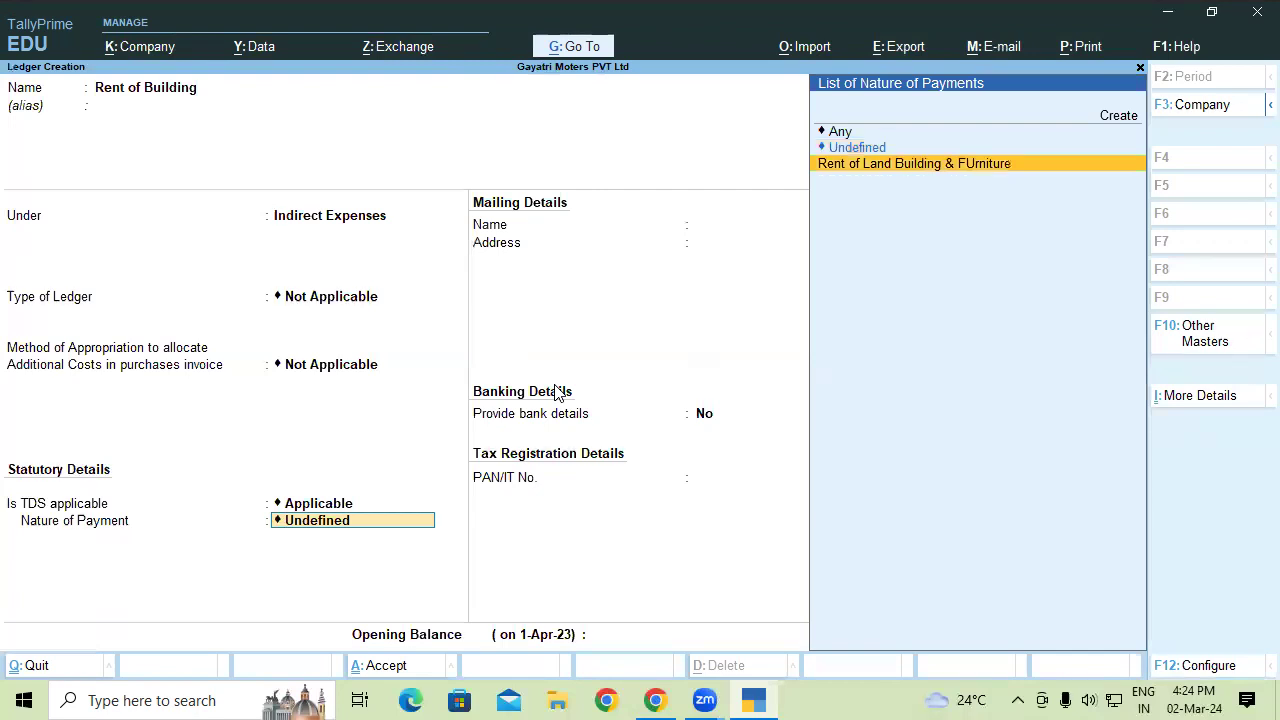
pyautogui.press('Return')
pyautogui.press('Return')
pyautogui.press('Return')
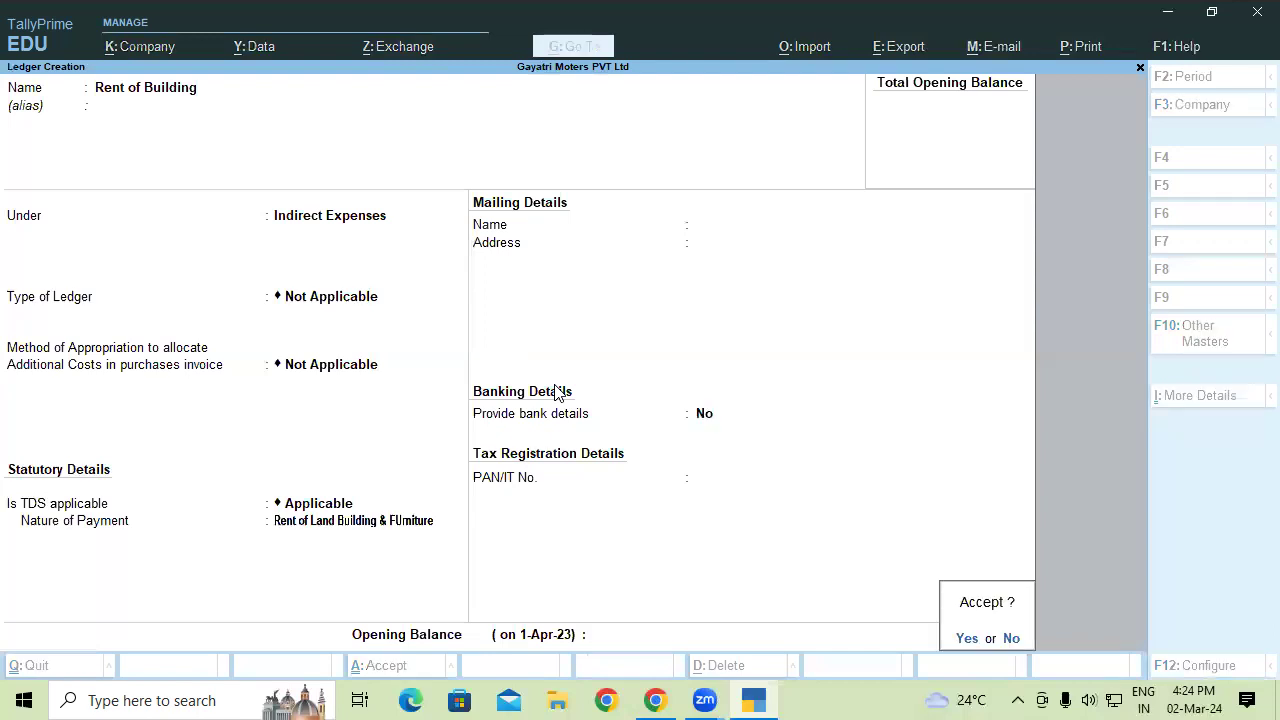
pyautogui.press('Return')
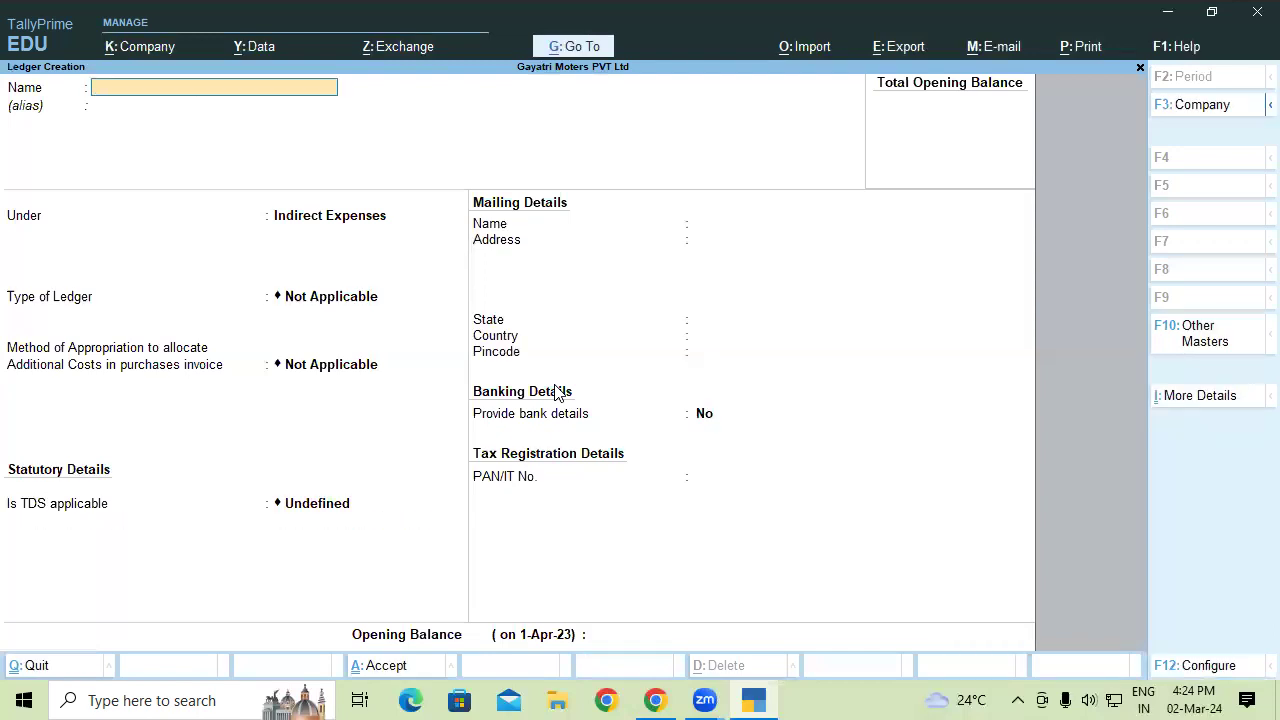
# - Name the new ledger 'Sai Agencies' and place it under Sundry Creditors
pyautogui.write('Sai Agencies')
pyautogui.press('Return')
pyautogui.write('Su')
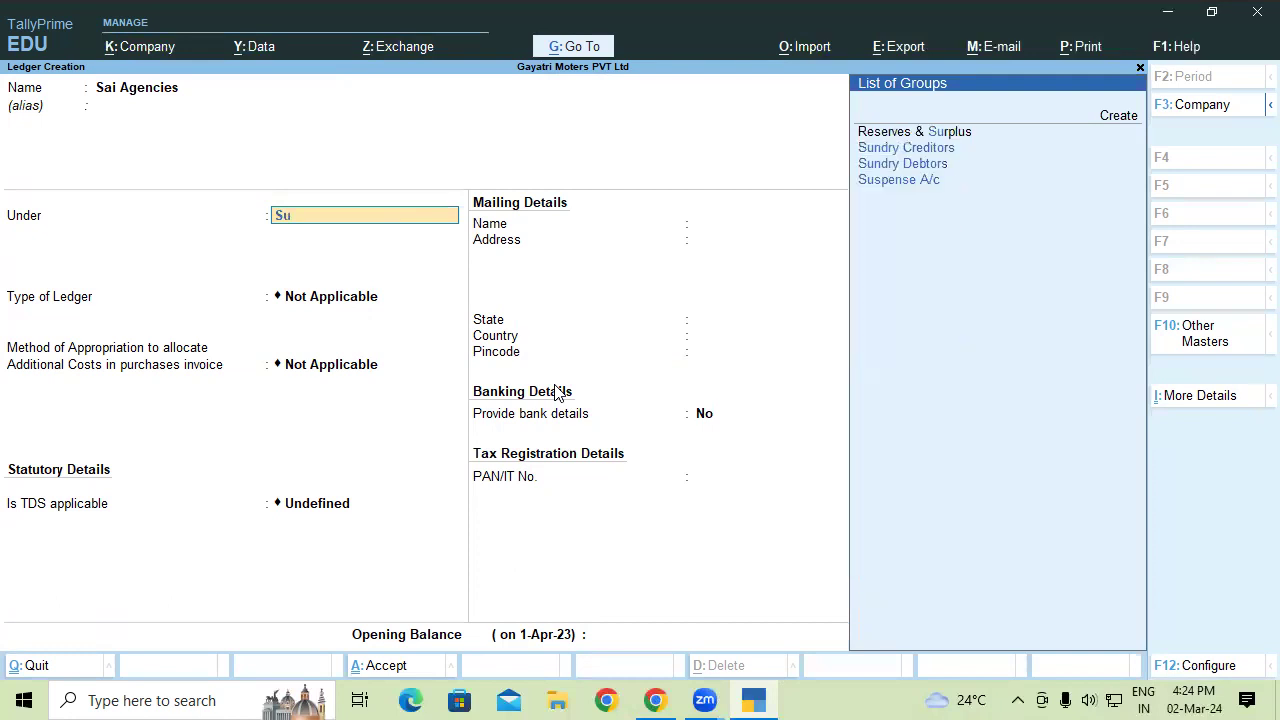
pyautogui.press('Down')
pyautogui.press('Return')
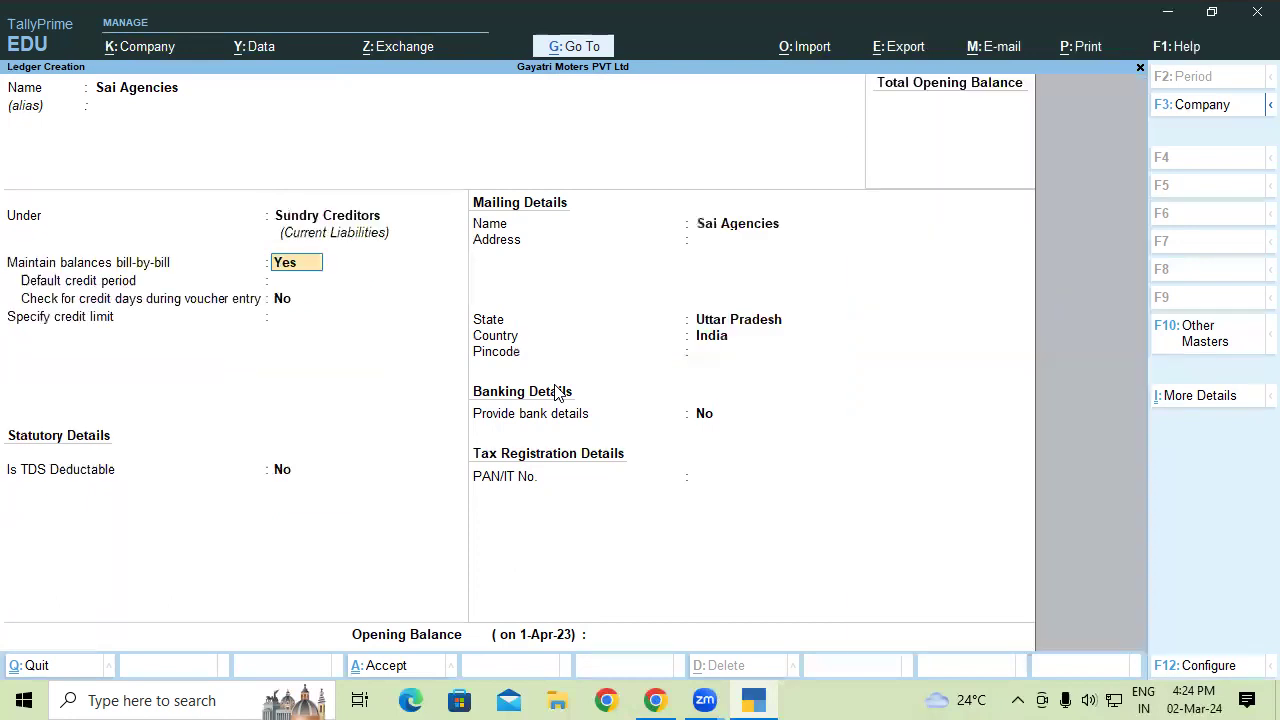
# - Make Sai Agencies TDS deductible as Company - Resident, deducting in the same voucher, and save
pyautogui.press('Return')
pyautogui.press('Return')
pyautogui.press('Return')
pyautogui.press('Return')
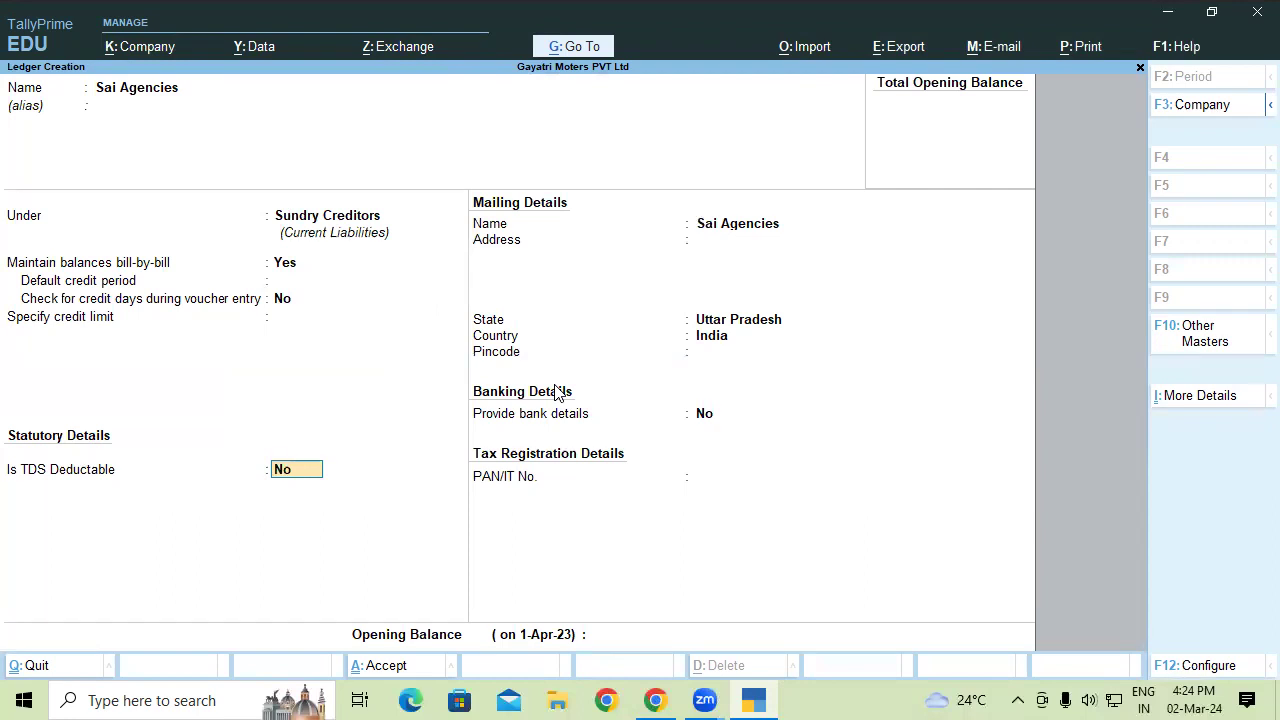
pyautogui.write('y')
pyautogui.press('Return')
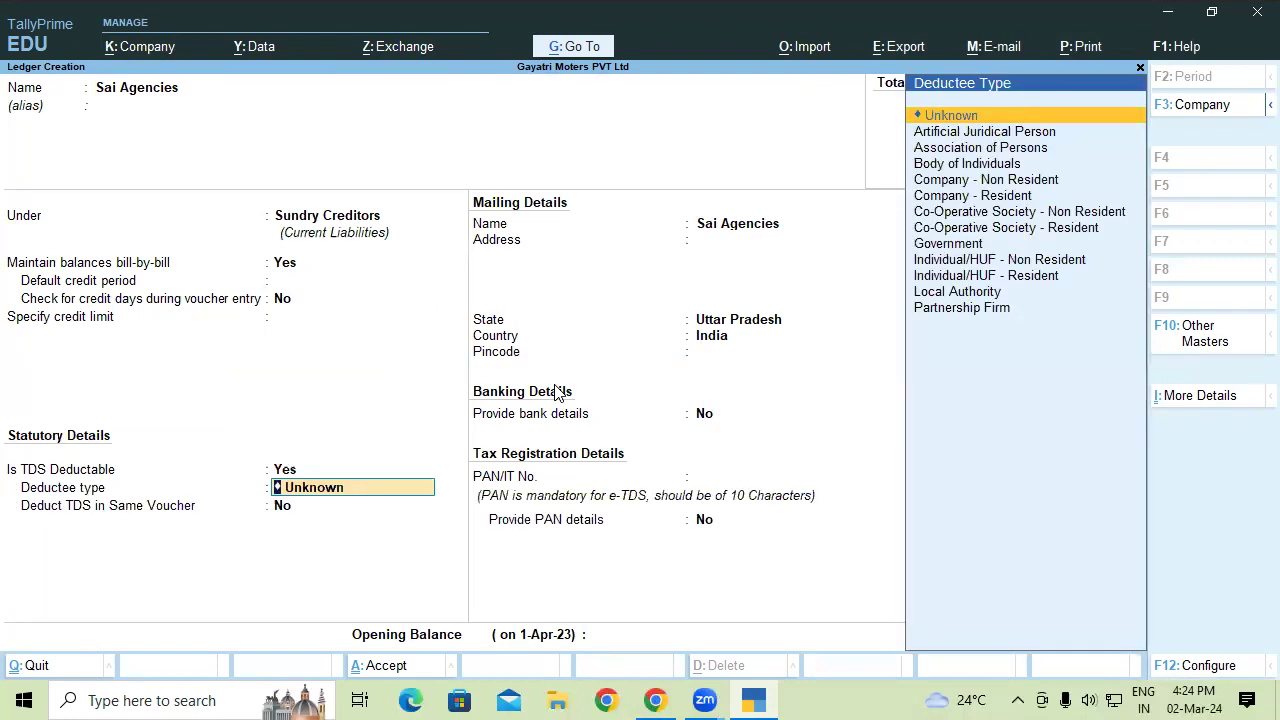
pyautogui.press('Down')
pyautogui.press('Down')
pyautogui.press('Down')
pyautogui.press('Down')
pyautogui.press('Down')
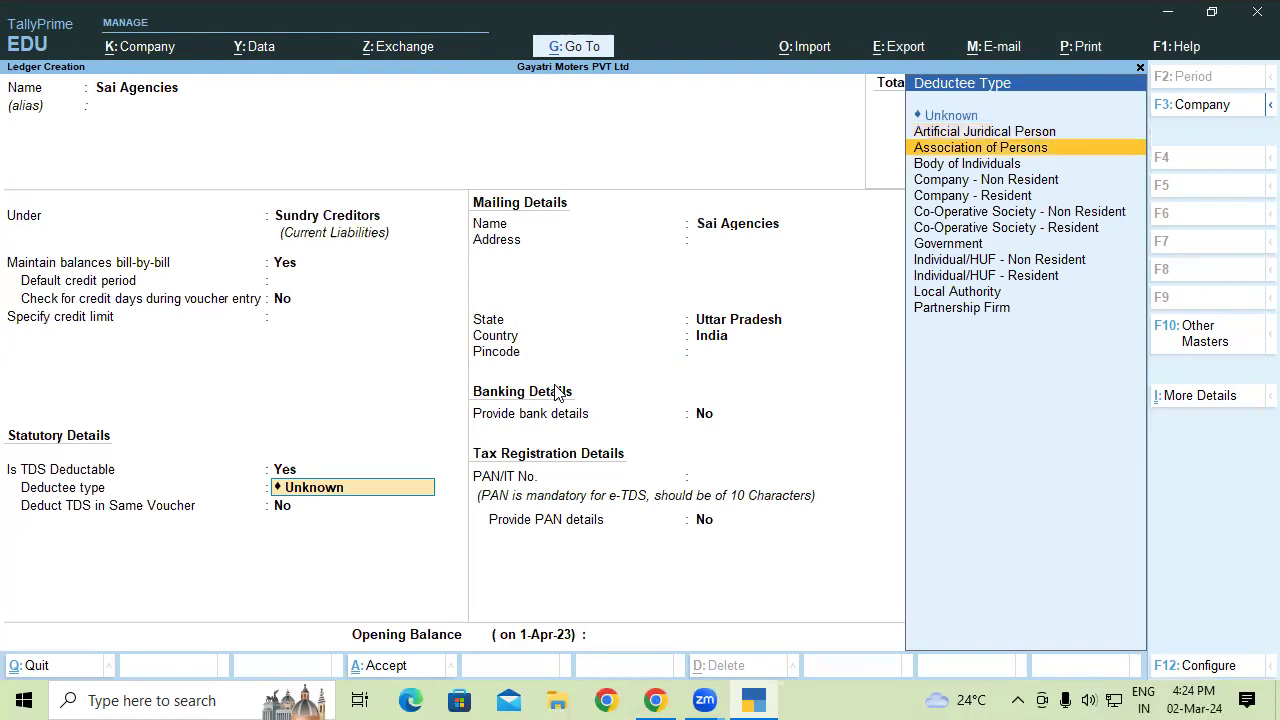
pyautogui.press('Return')
pyautogui.press('Return')
pyautogui.press('Return')
pyautogui.press('Return')
pyautogui.press('Return')
pyautogui.press('Return')
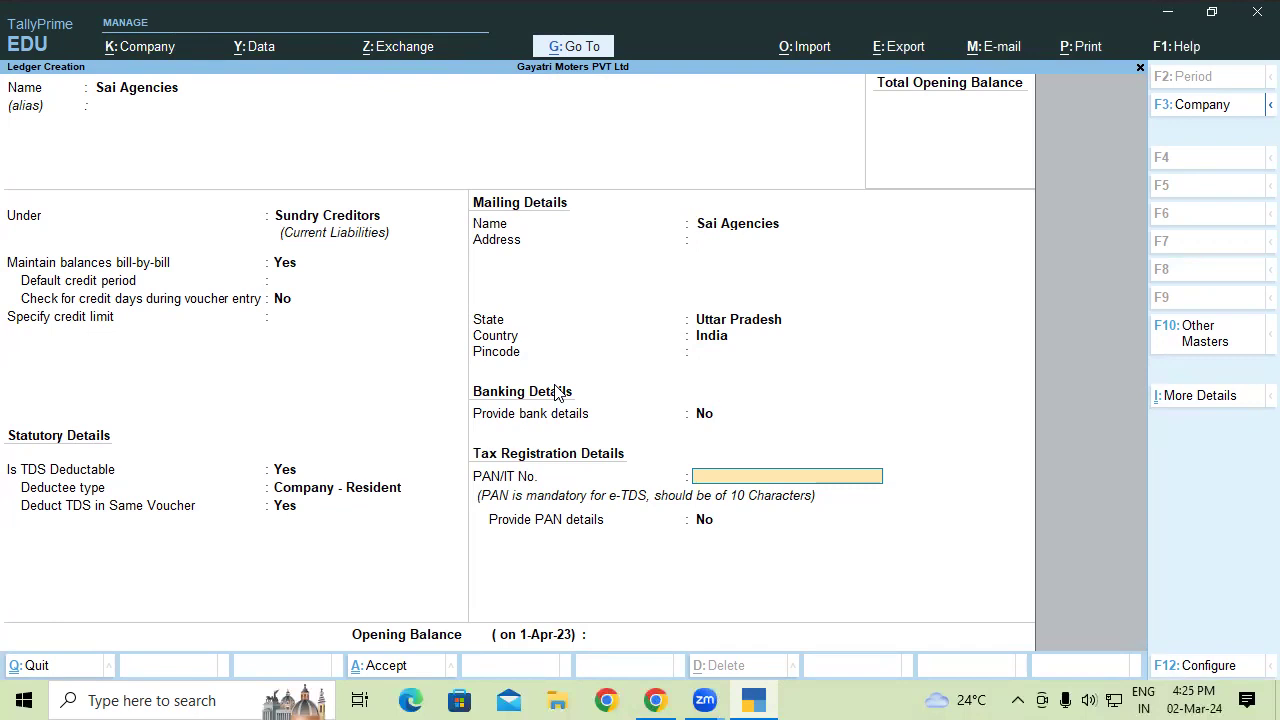
pyautogui.press('Return')
pyautogui.press('Return')
pyautogui.press('Return')
pyautogui.press('Return')
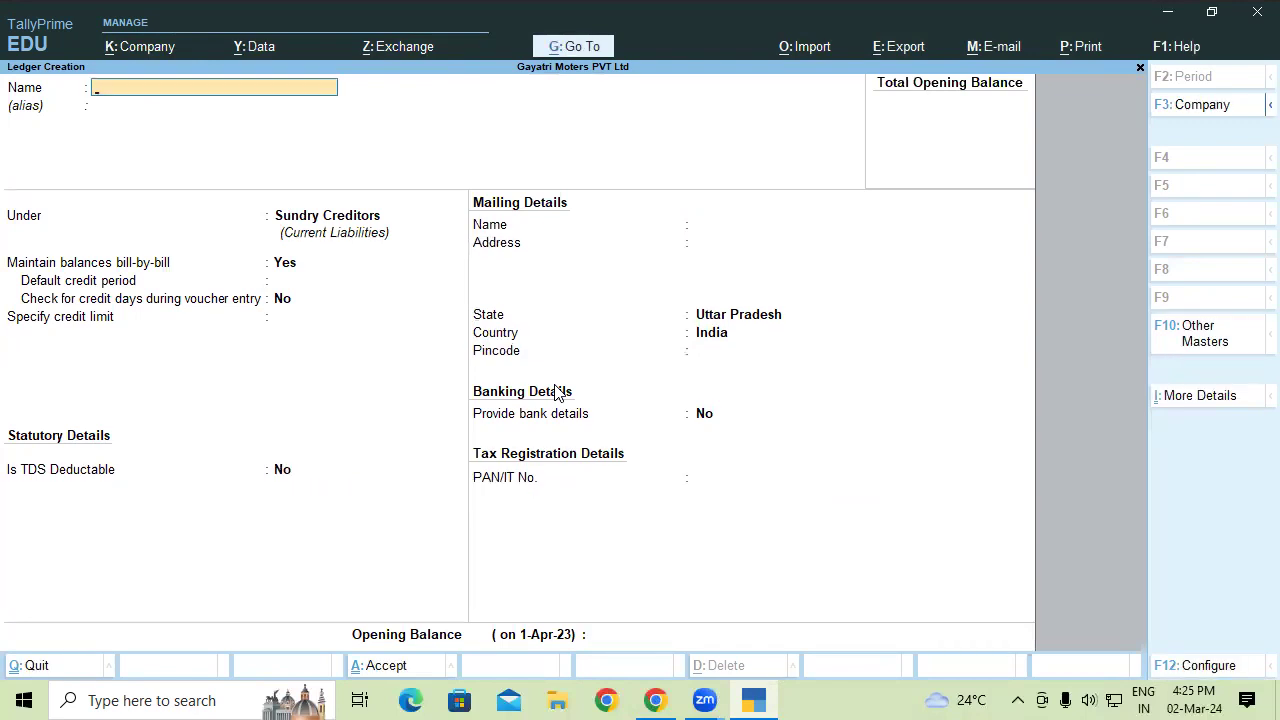
# - Save ledger 'TDS Duty on Rent' under Duties & Taxes, type TDS, nature Rent of Land Building & FUrniture
pyautogui.write('TDS Duty on Rent')
pyautogui.press('Return')
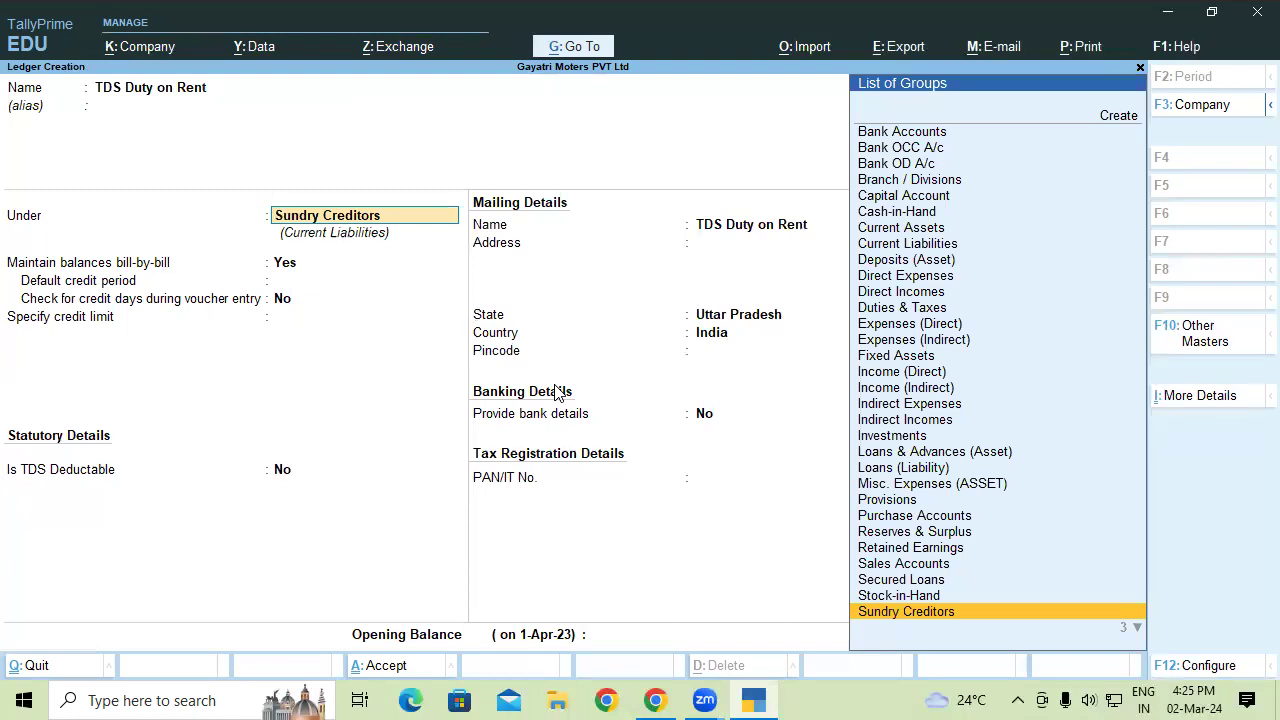
pyautogui.write('D')
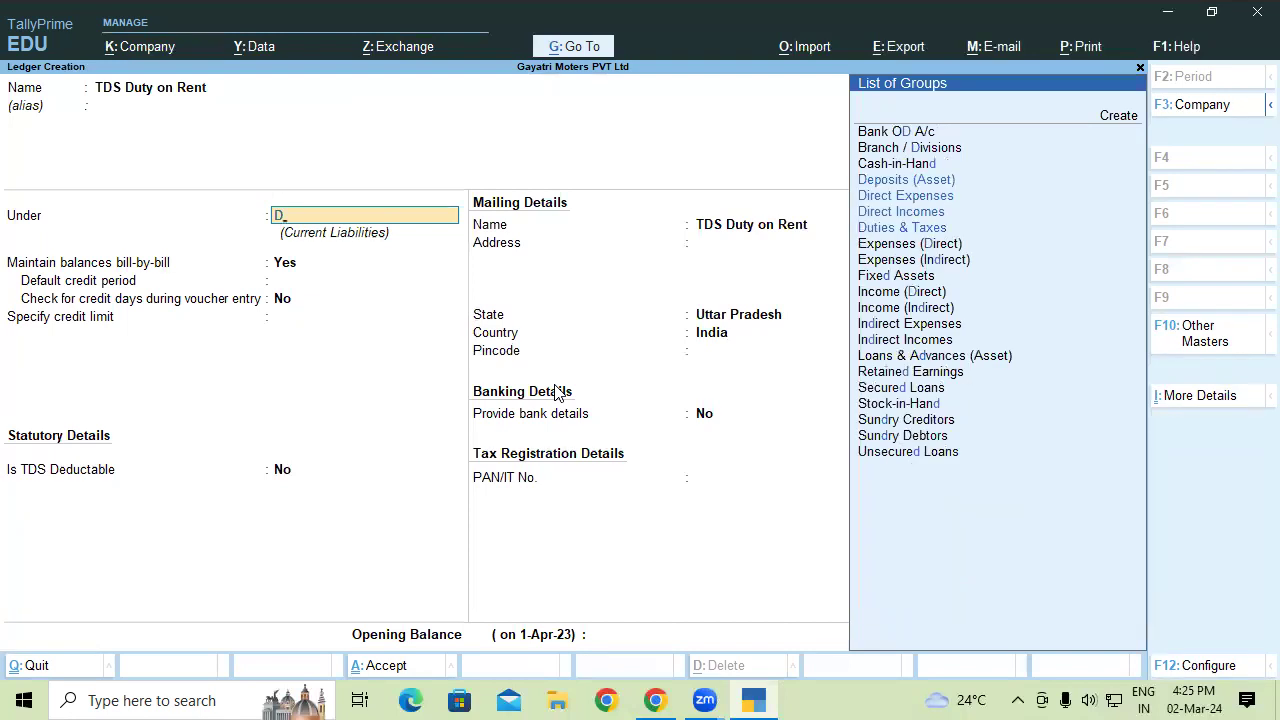
pyautogui.write('u')
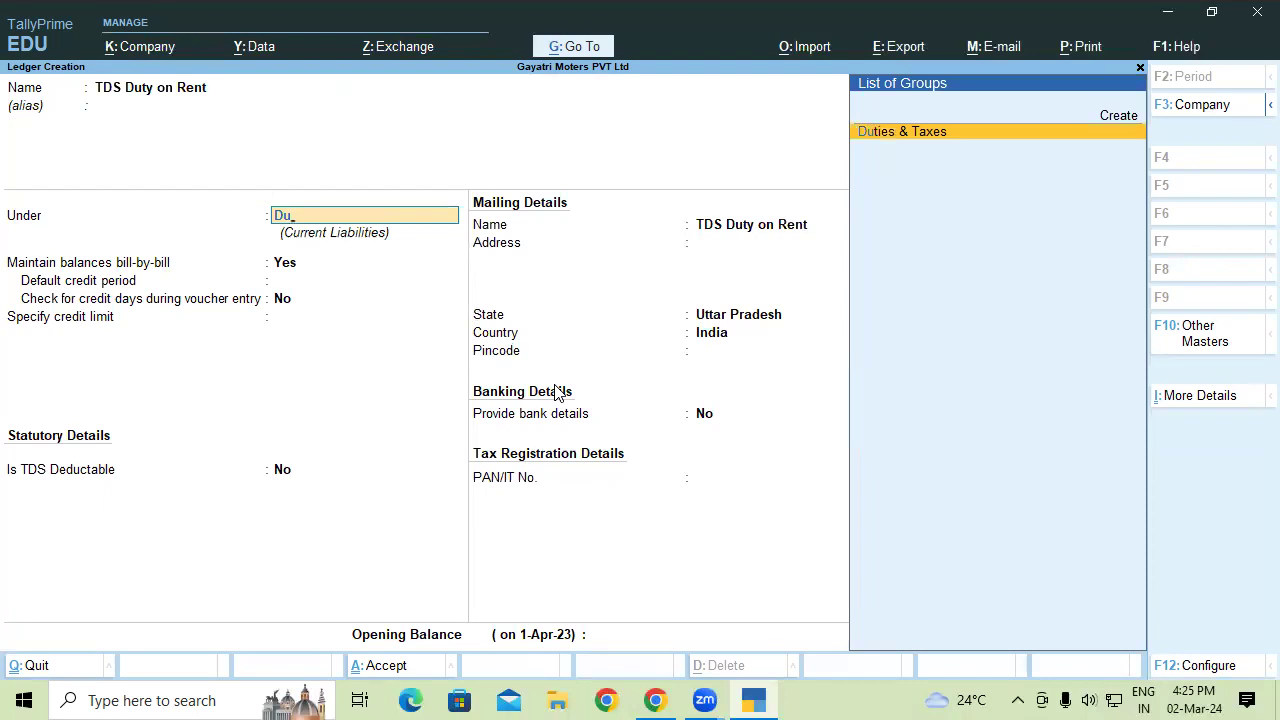
pyautogui.press('Return')
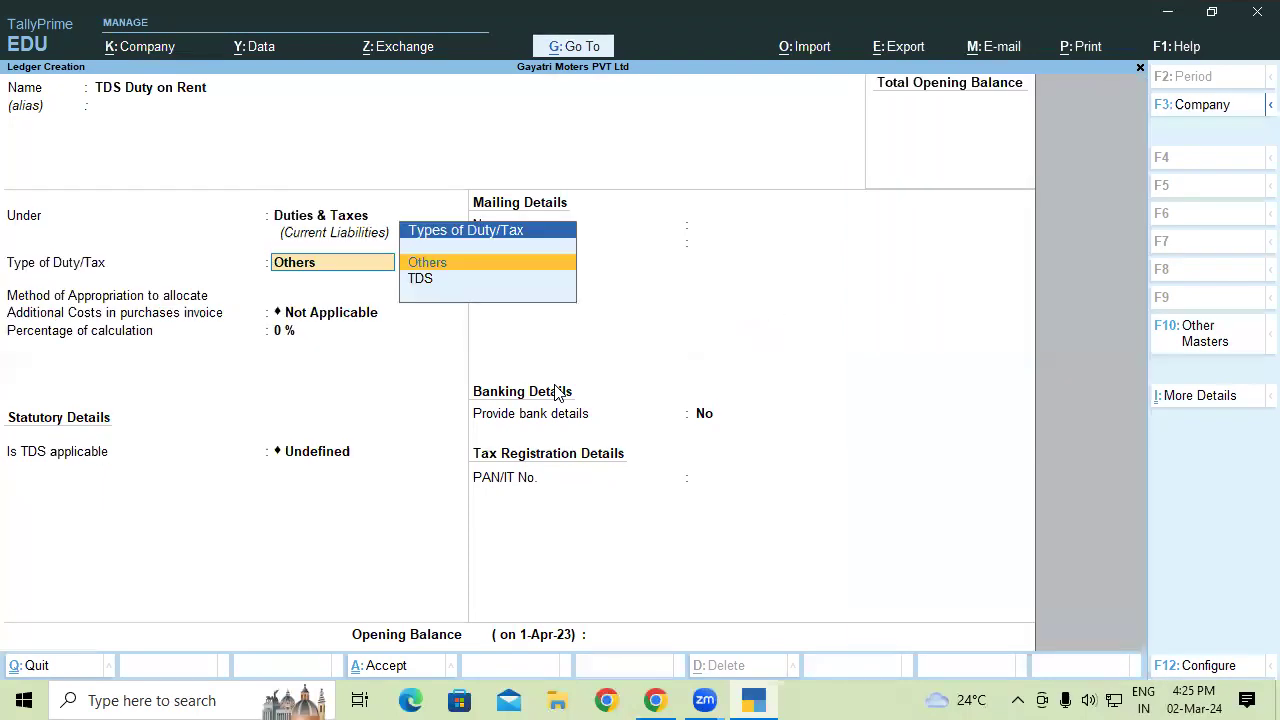
pyautogui.press('Down')
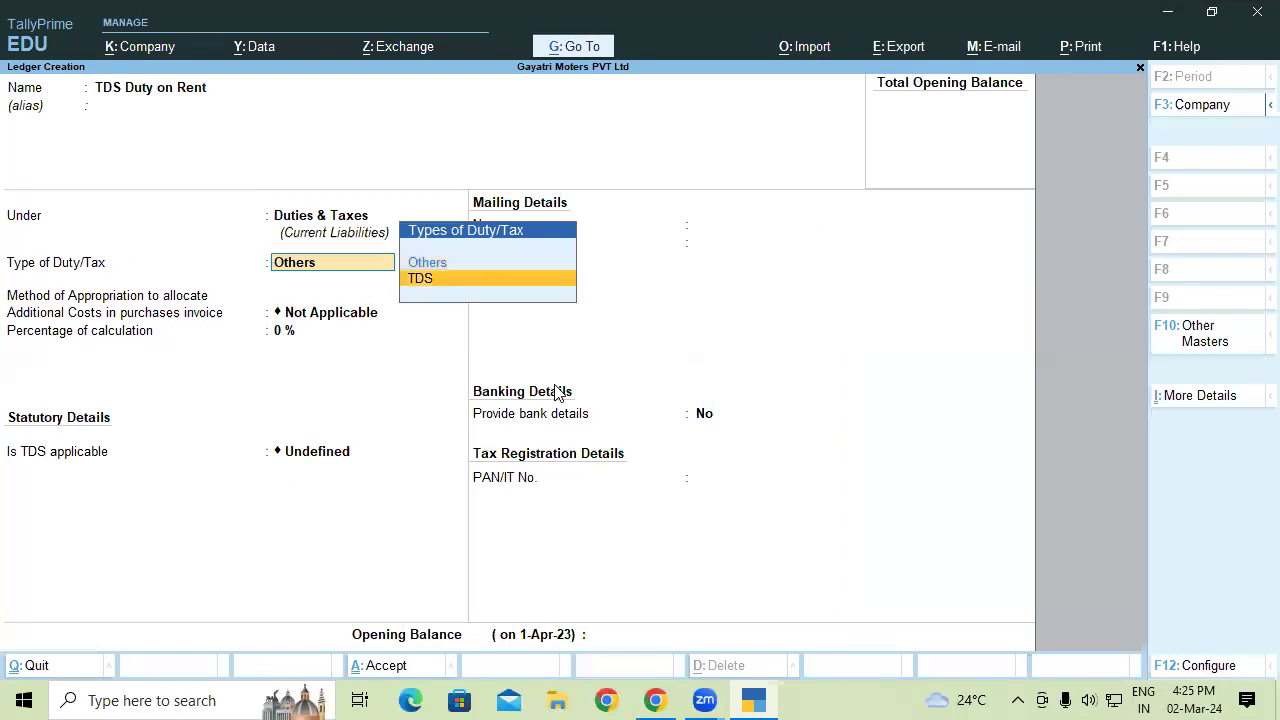
pyautogui.press('Return')
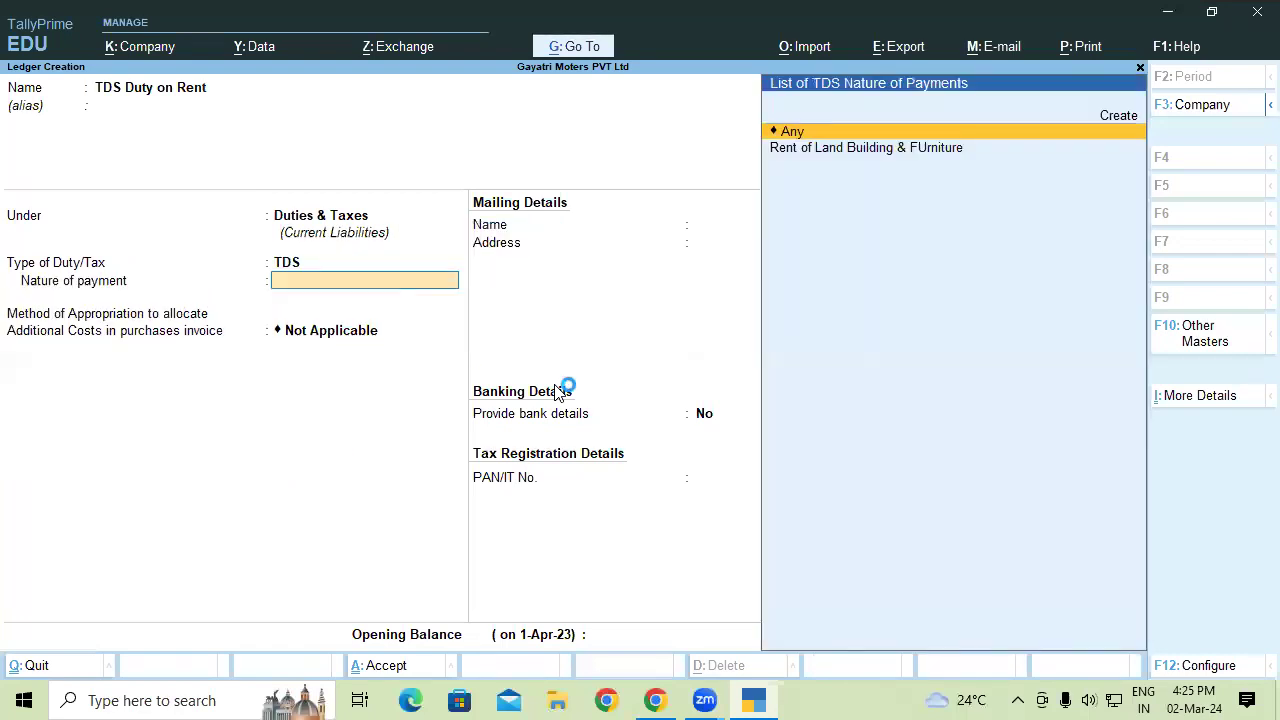
pyautogui.press('Down')
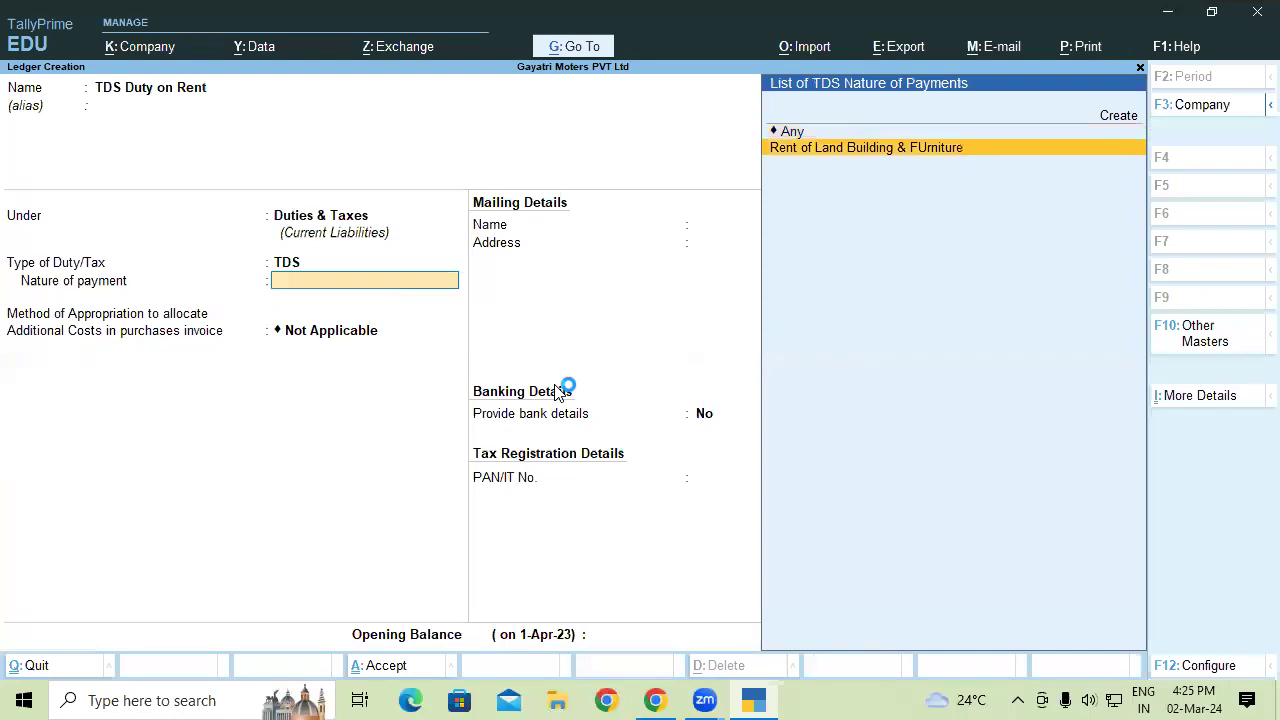
pyautogui.press('Return')
pyautogui.press('Return')
pyautogui.press('Return')
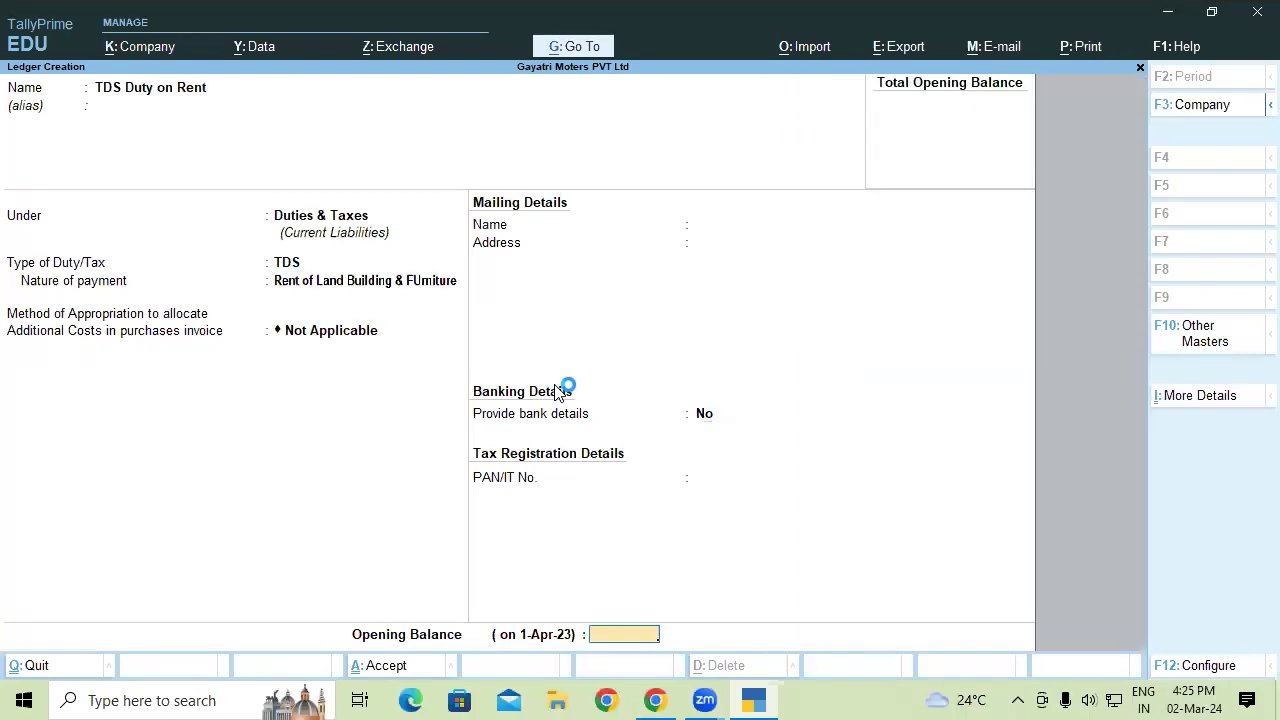
pyautogui.press('Return')
pyautogui.press('Return')
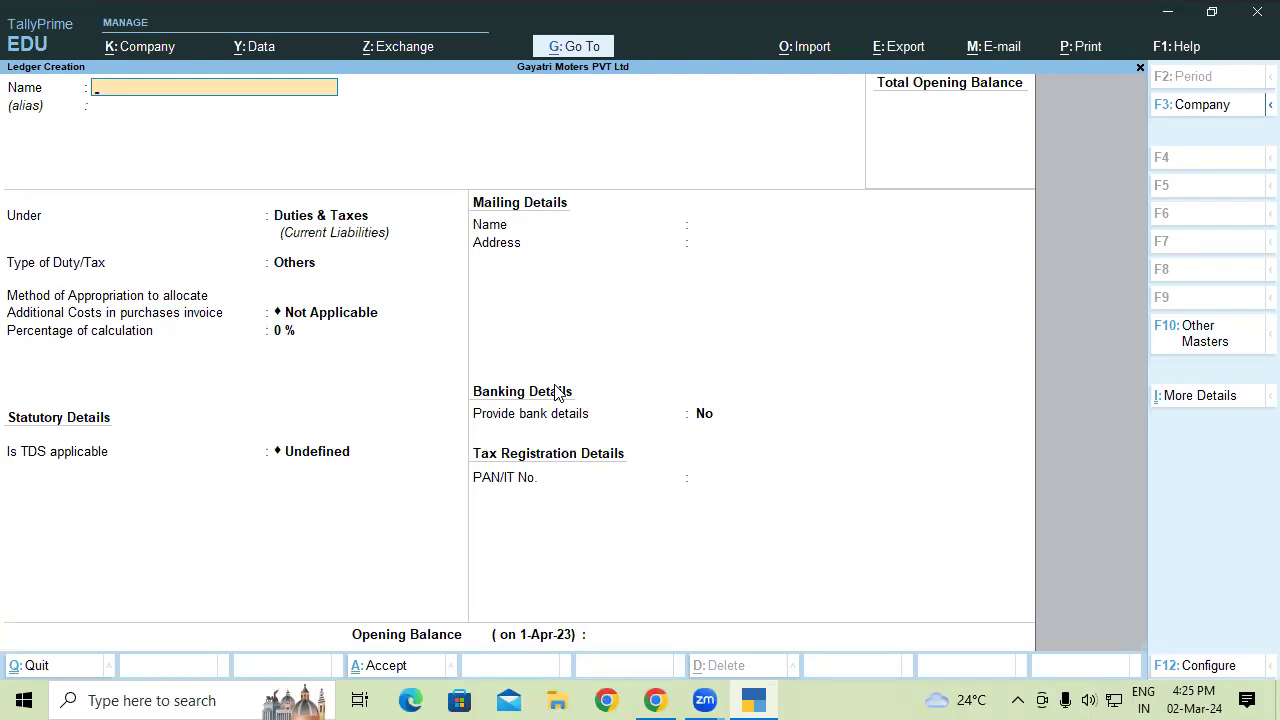
pyautogui.press('Escape')
pyautogui.press('Return')
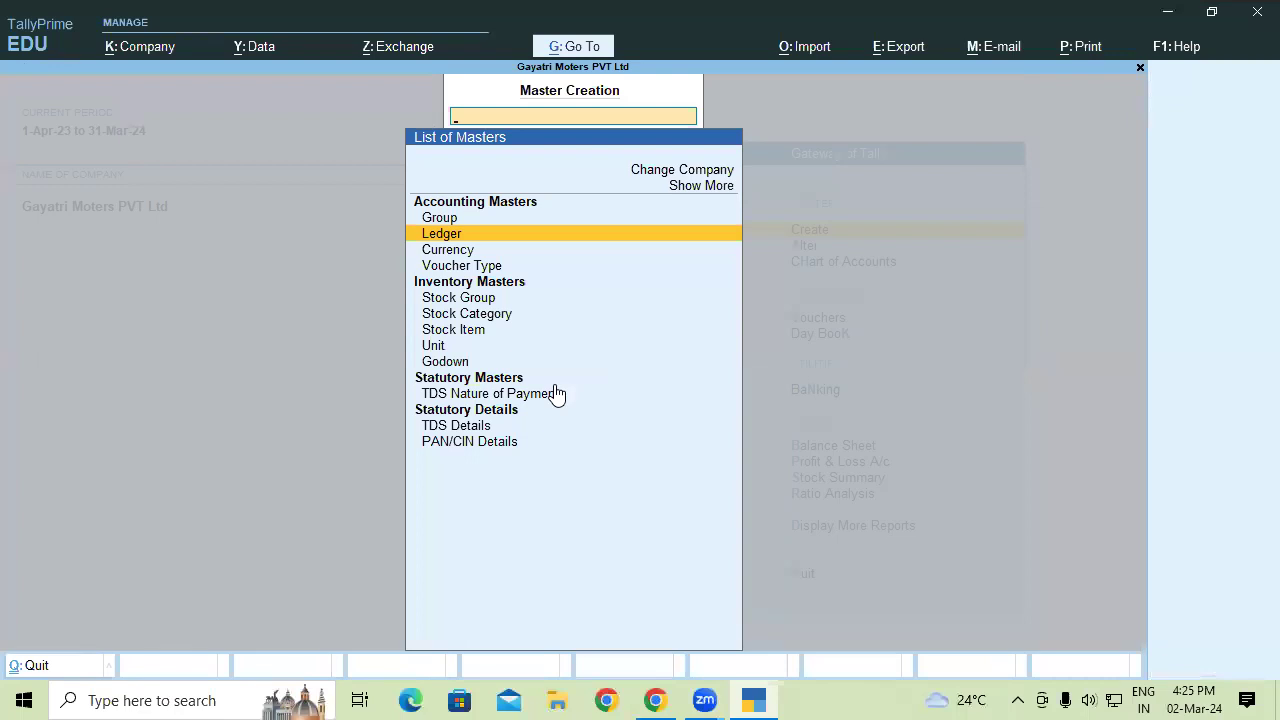
# - Return to Gateway of Tally and start a Journal voucher with F7
pyautogui.press('Escape')
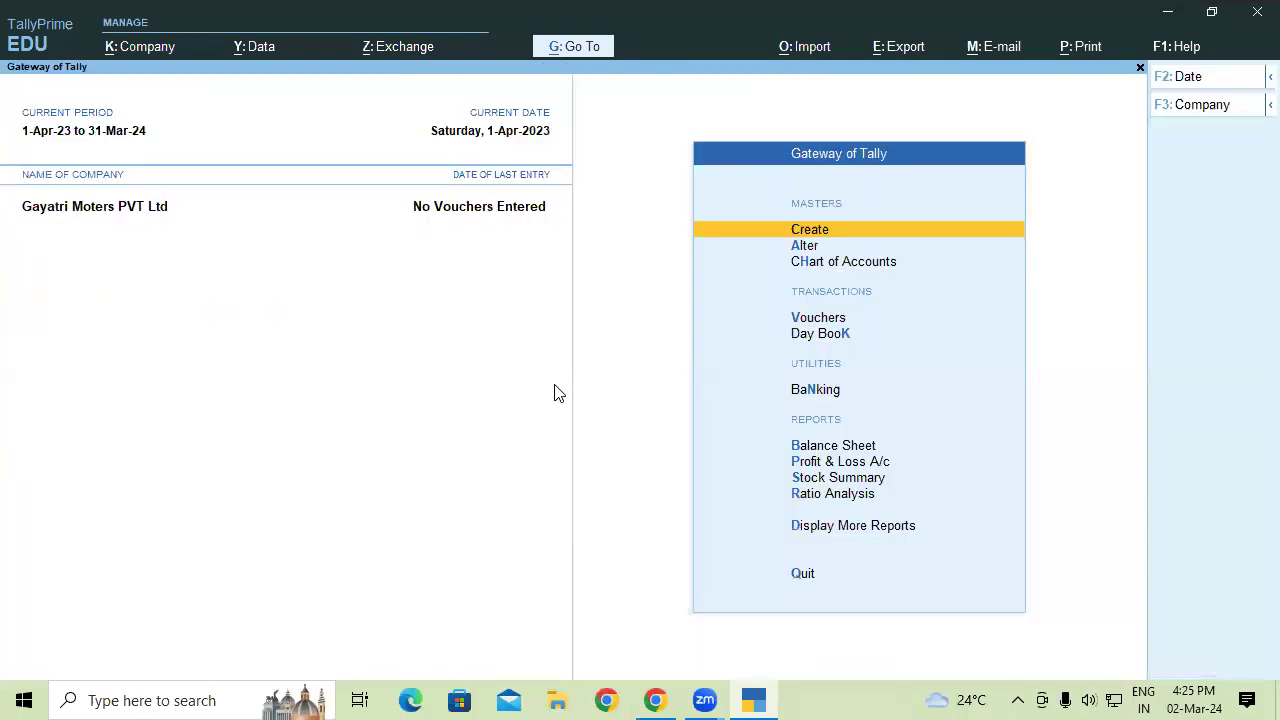
pyautogui.press('Down')
pyautogui.press('Down')
pyautogui.press('Down')
pyautogui.press('Down')
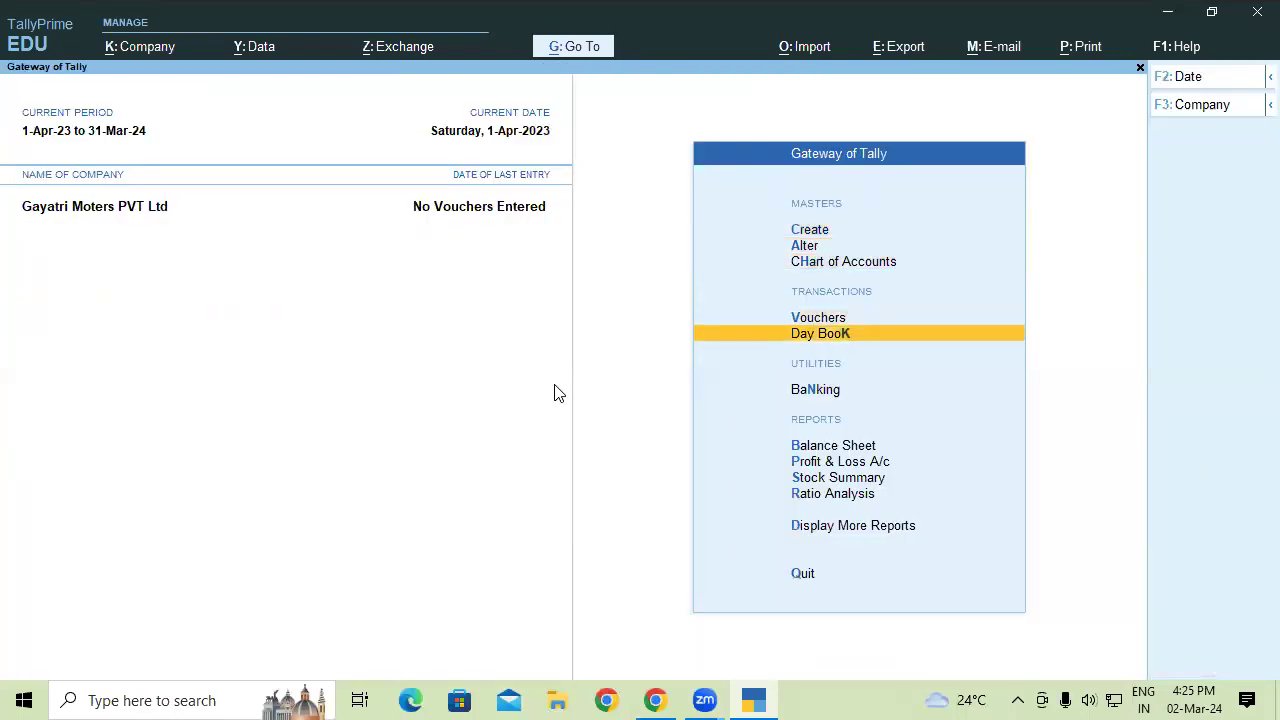
pyautogui.press('Up')
pyautogui.press('Return')
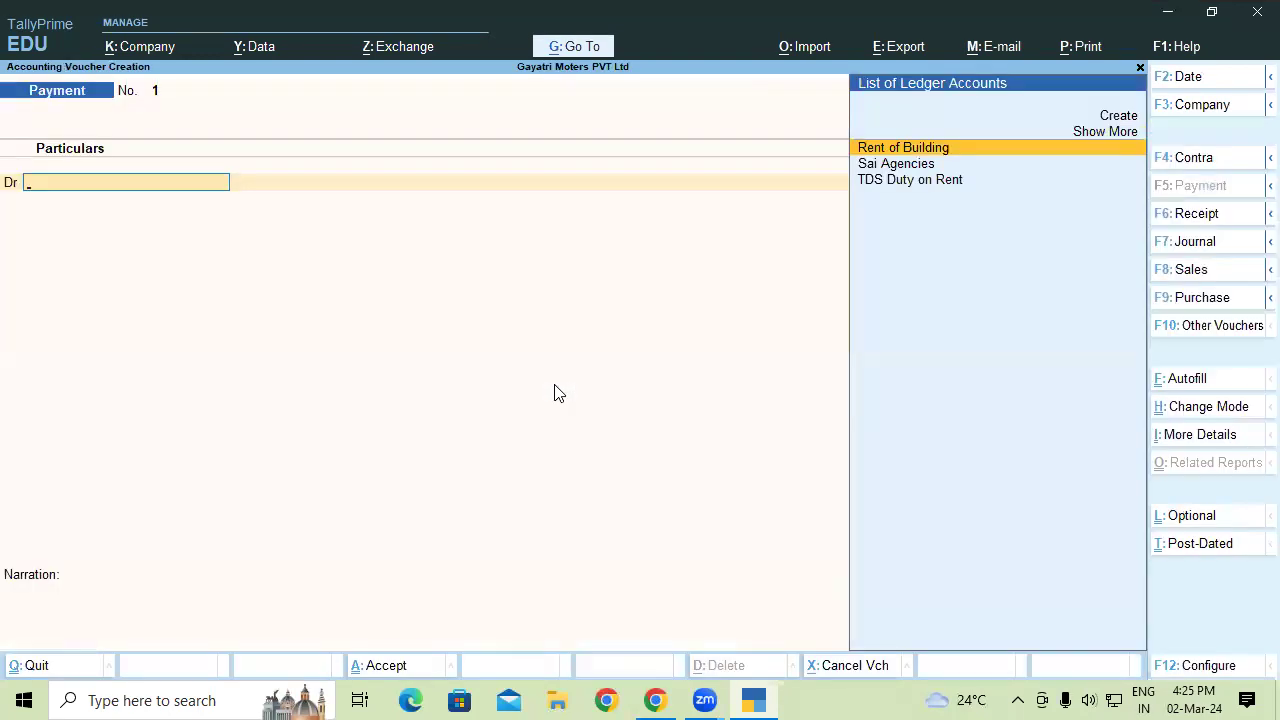
pyautogui.press('F6')
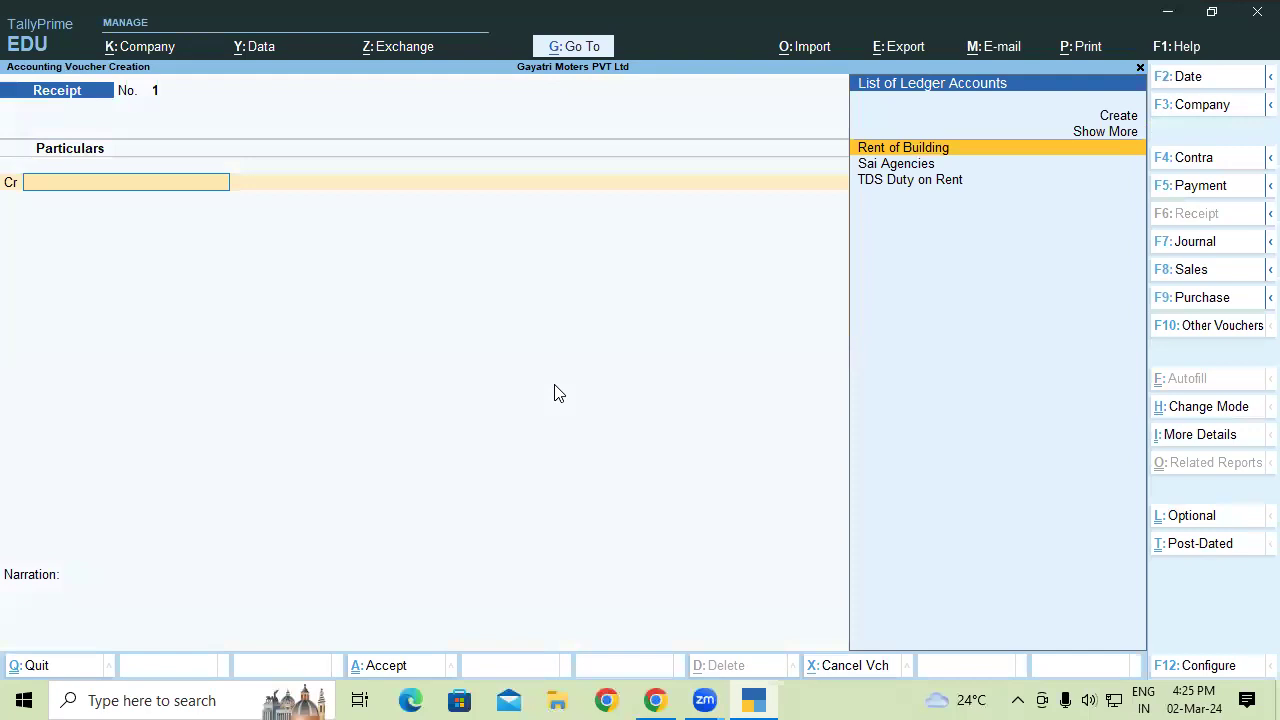
pyautogui.press('F7')
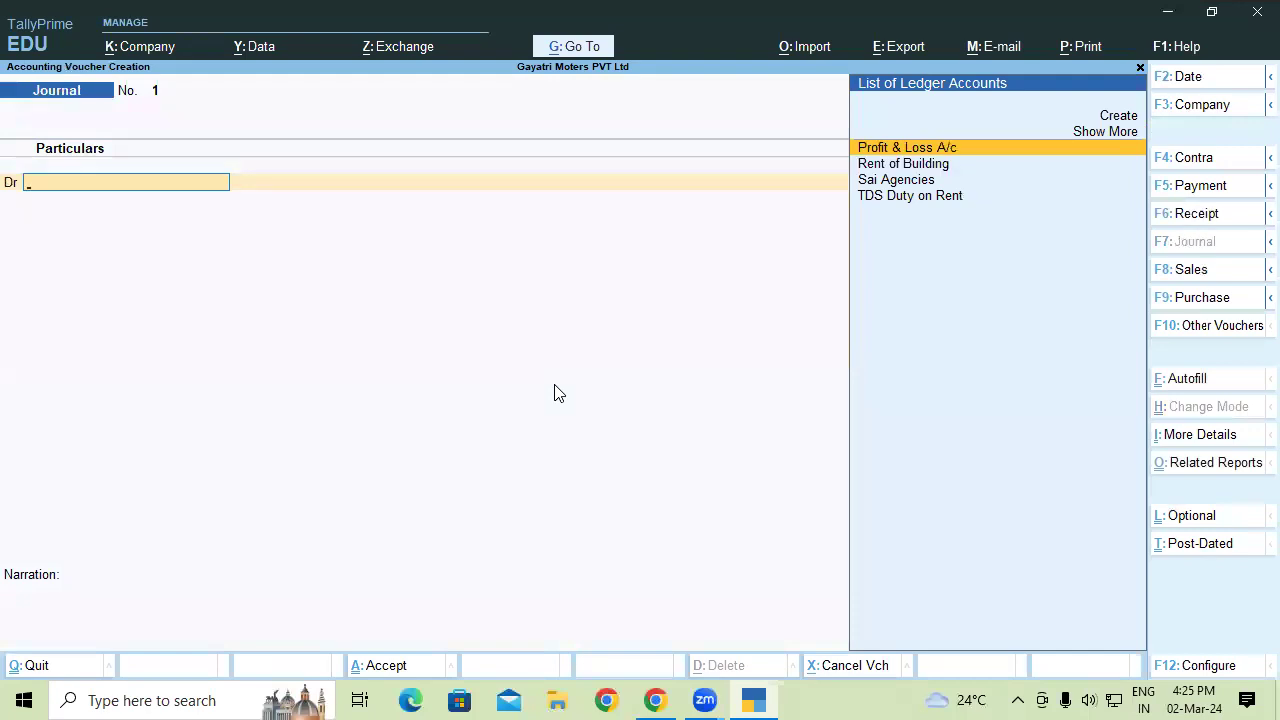
# - Debit Rent of Building 3,00,000 and credit Sai Agencies, opening its bill-wise details
pyautogui.write('Ren')
pyautogui.press('Return')
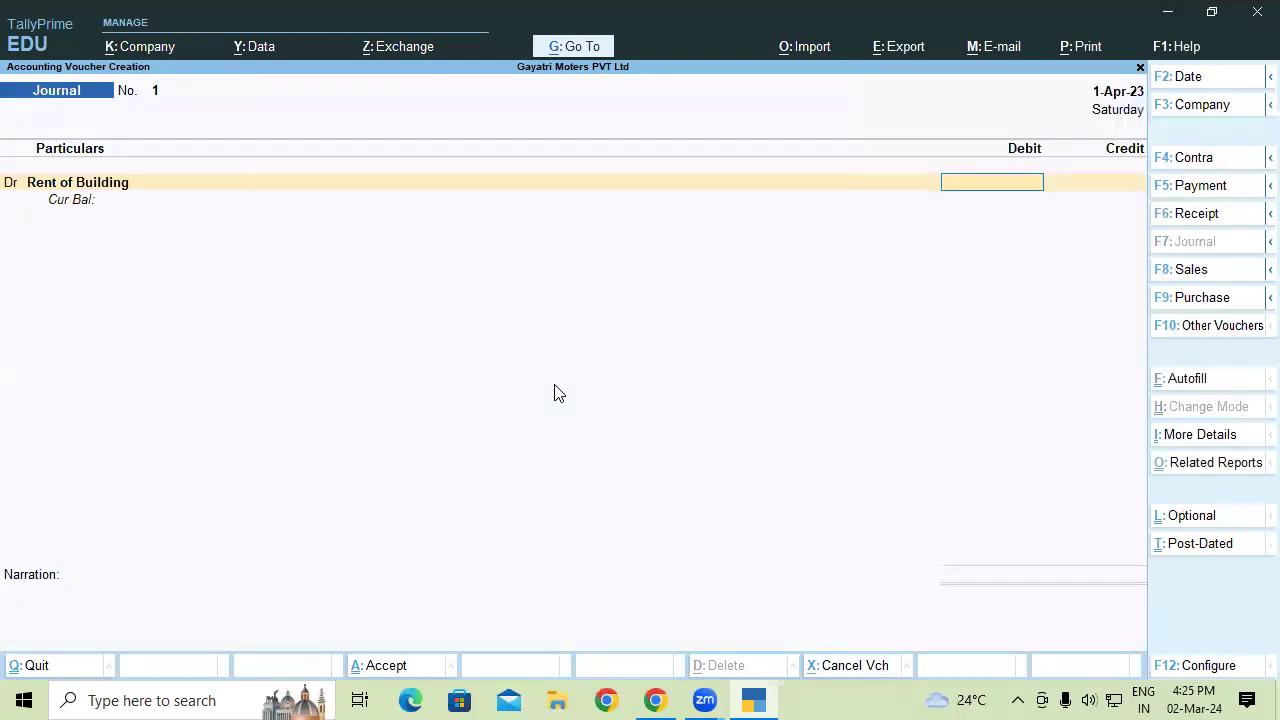
pyautogui.write('300000')
pyautogui.press('Return')
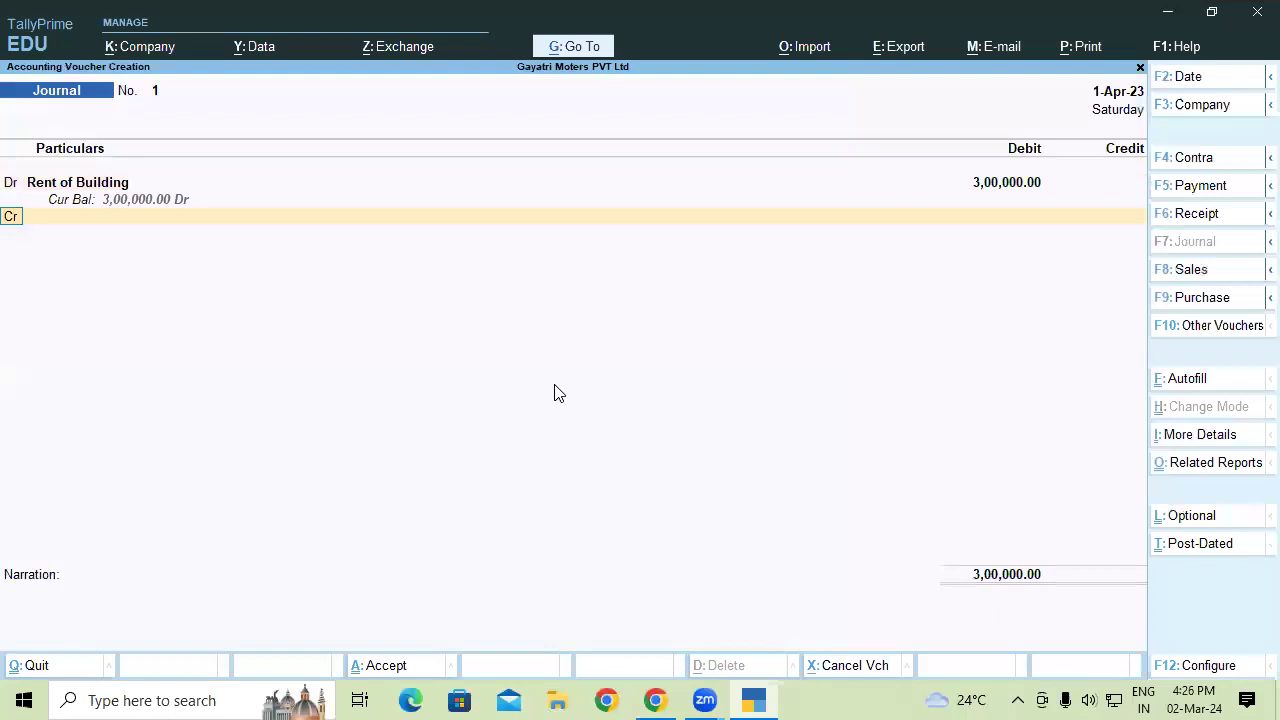
pyautogui.press('Return')
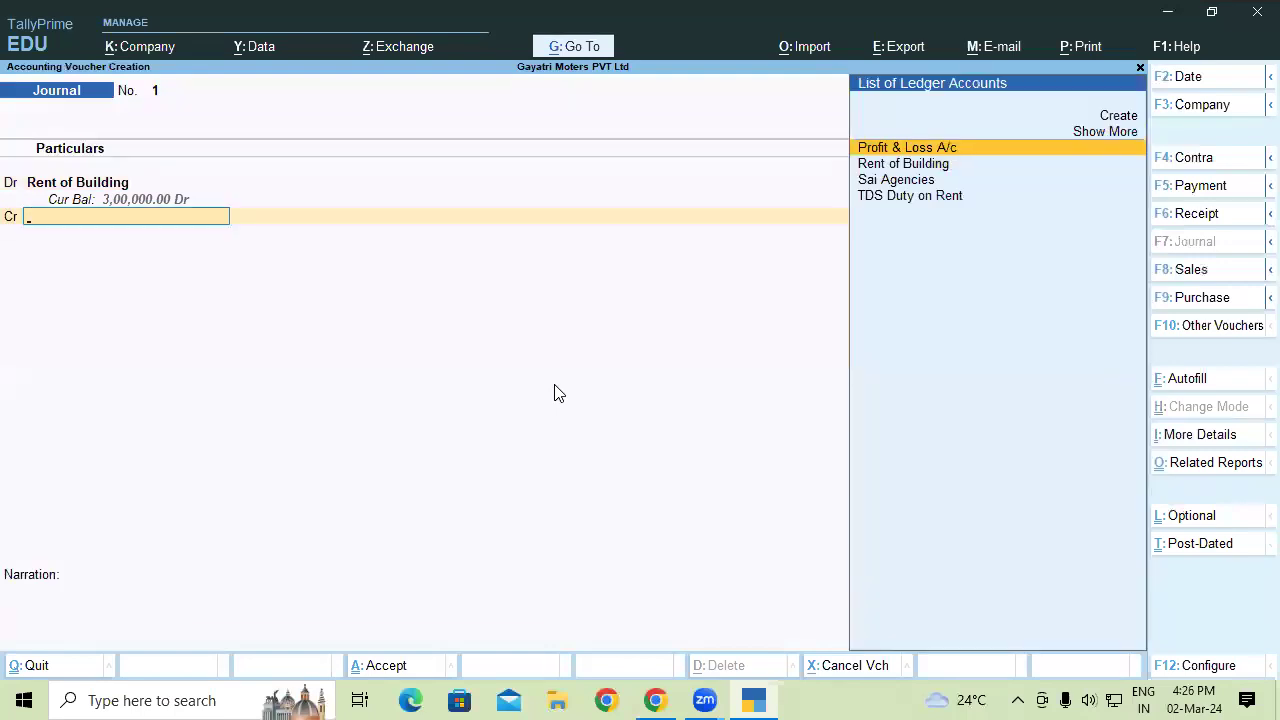
pyautogui.write('Sa')
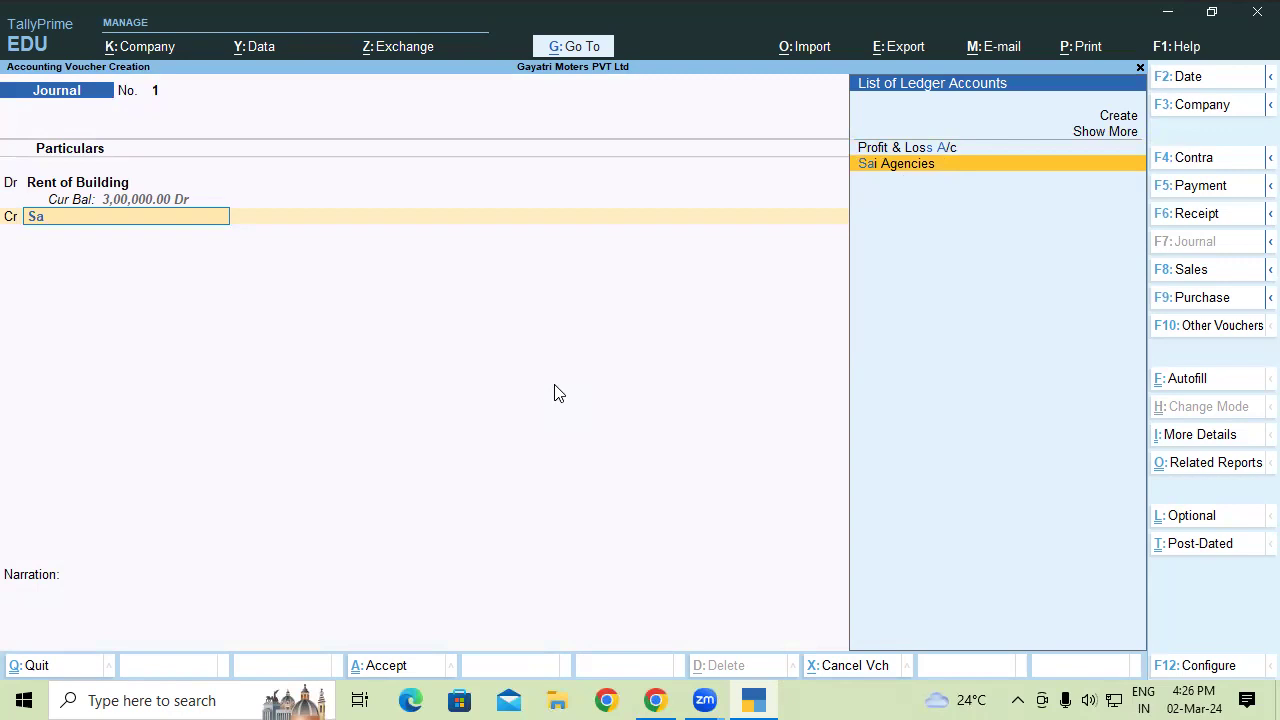
pyautogui.press('Return')
pyautogui.press('Return')
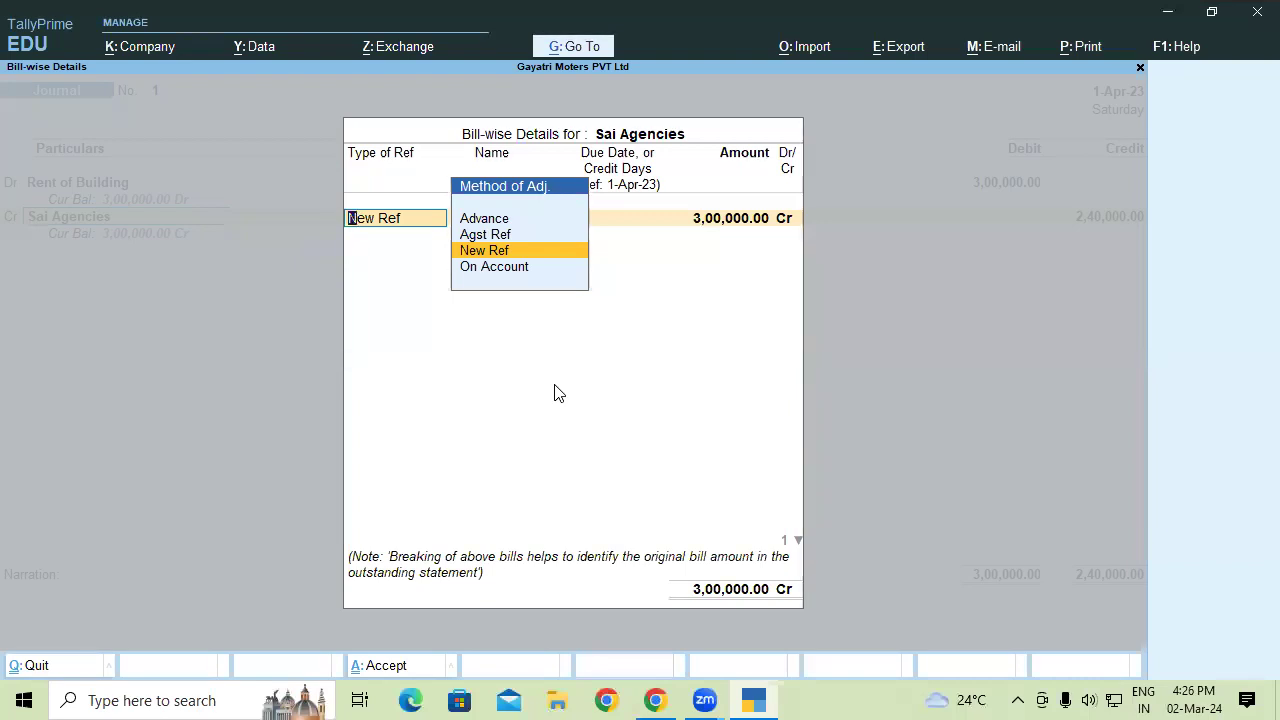
# - Add New Ref 'Rent of Jan to Dec.' for 3,00,000 Cr, then abandon the journal unsaved
pyautogui.press('Return')
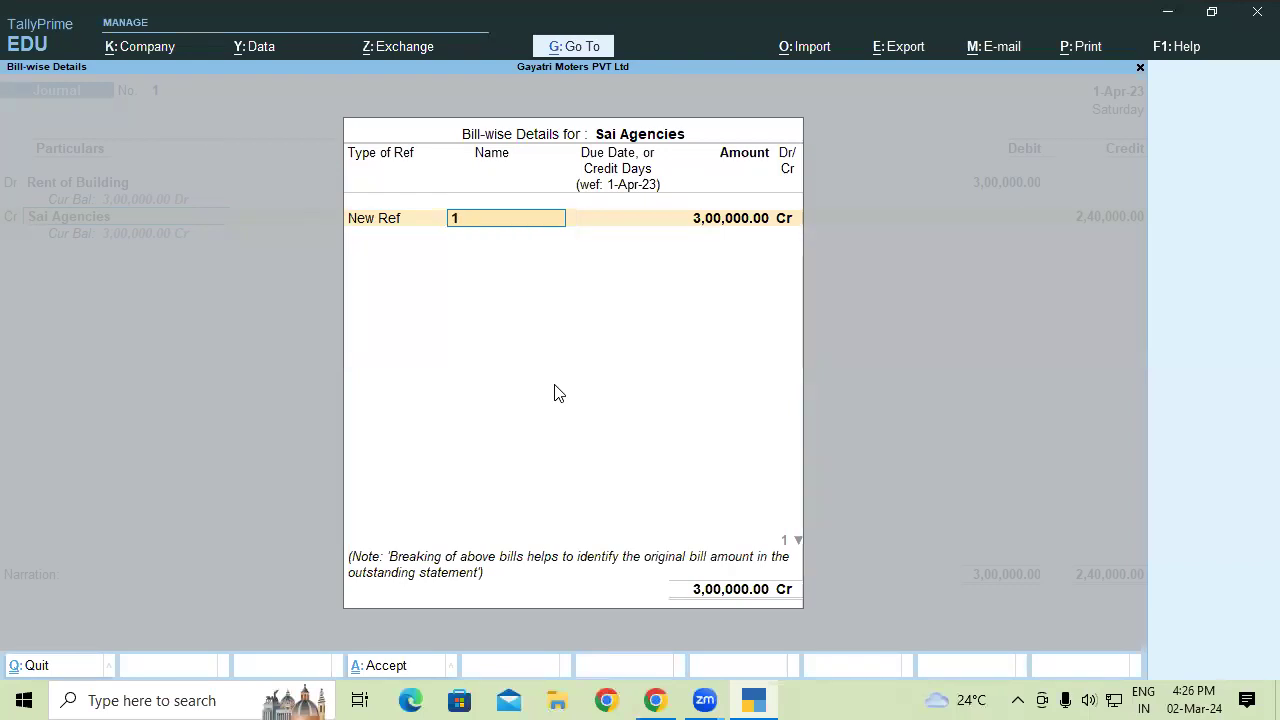
pyautogui.write('Rent of Jan to')
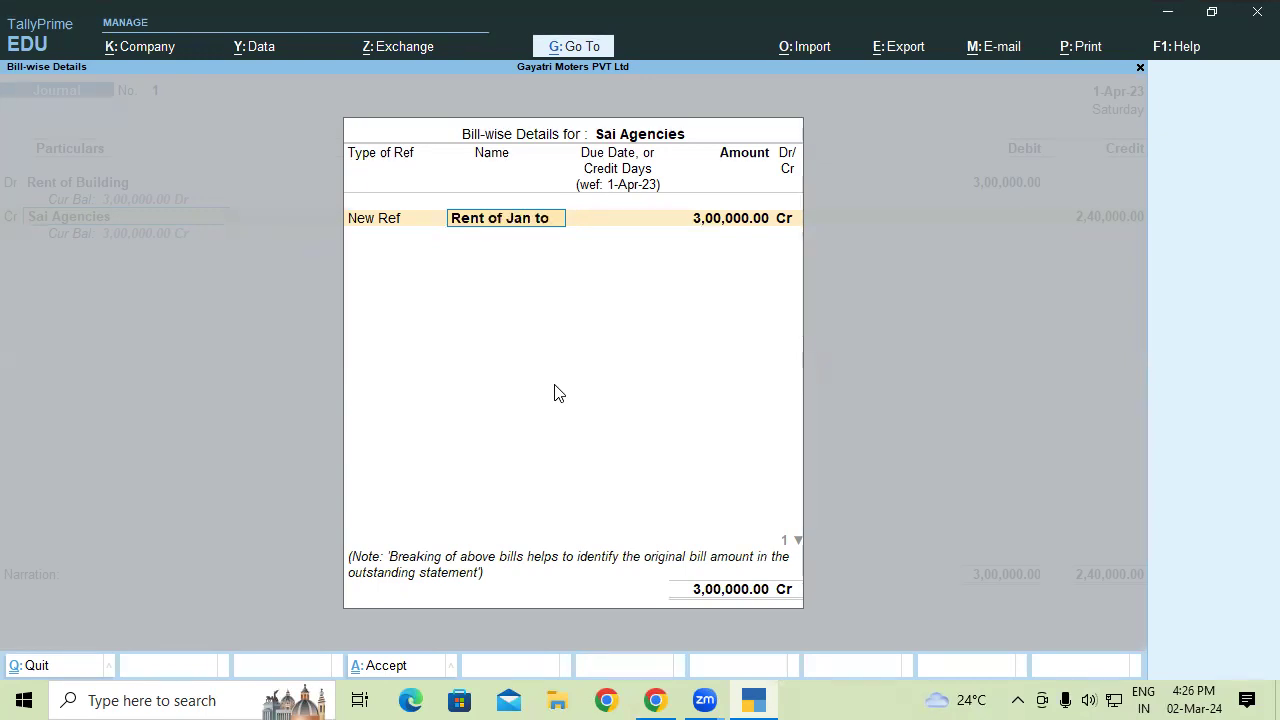
pyautogui.write(' Dec.')
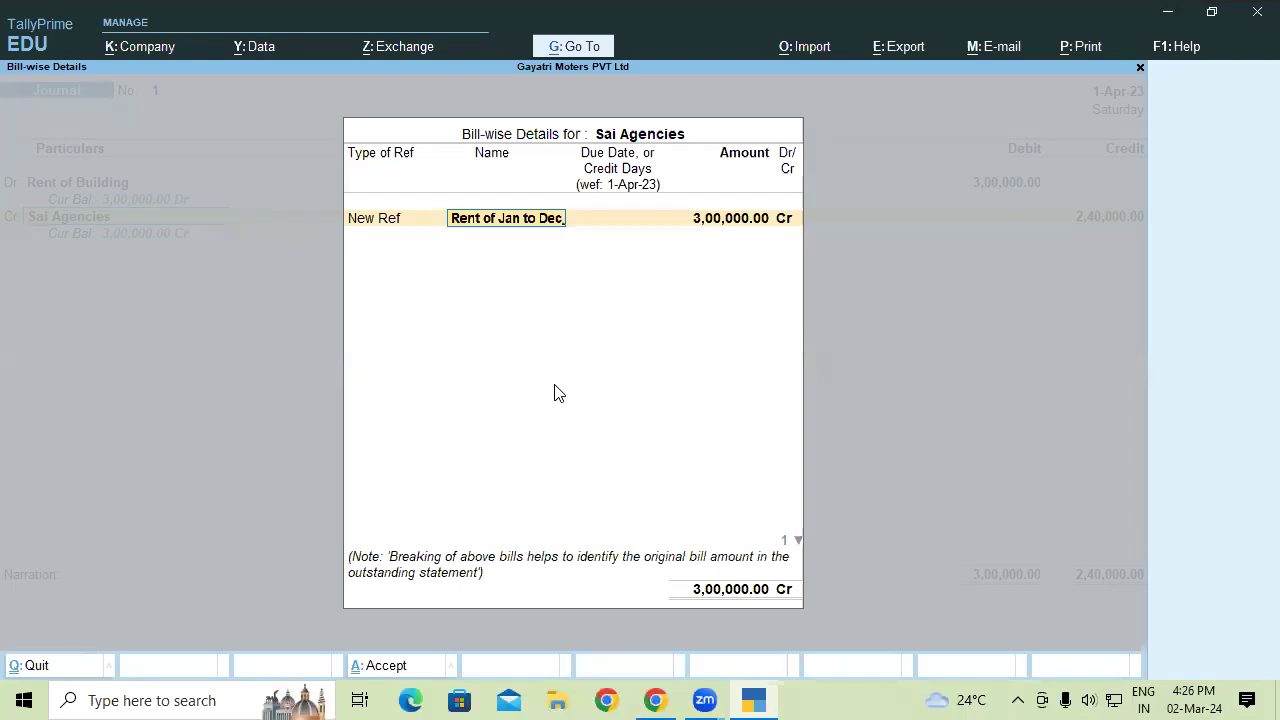
pyautogui.press('Return')
pyautogui.press('Return')
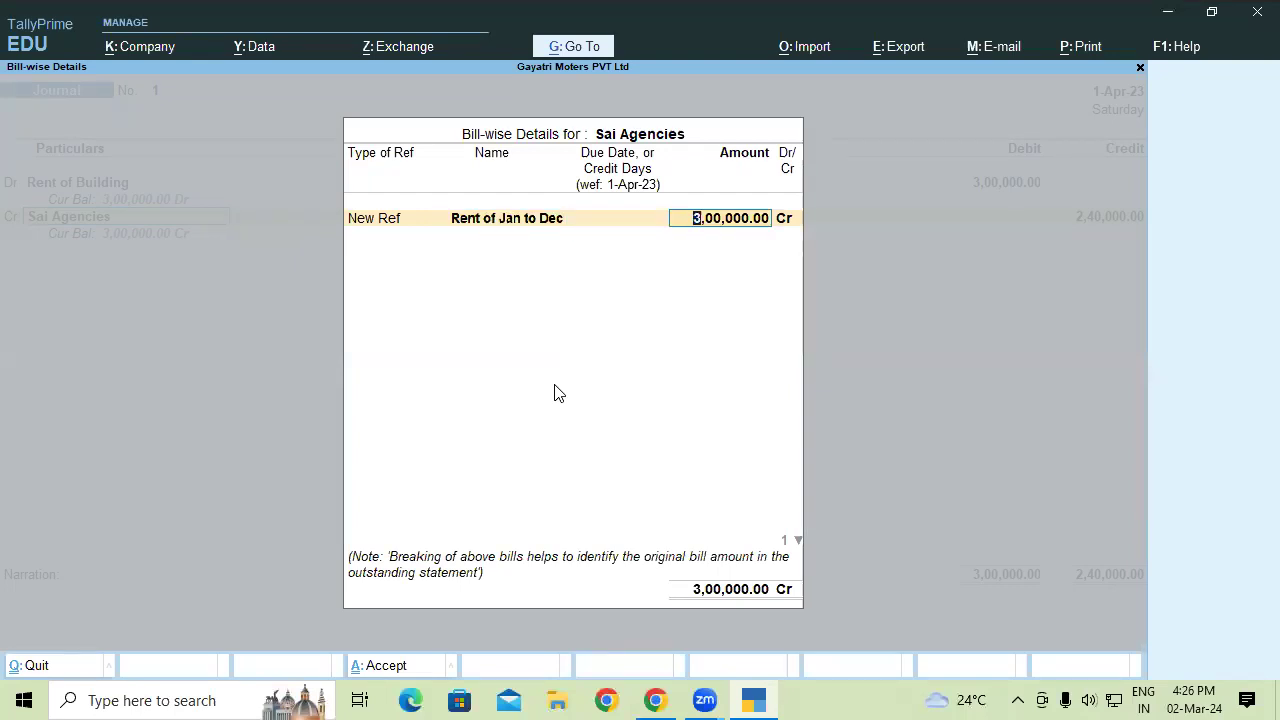
pyautogui.press('Return')
pyautogui.press('Return')
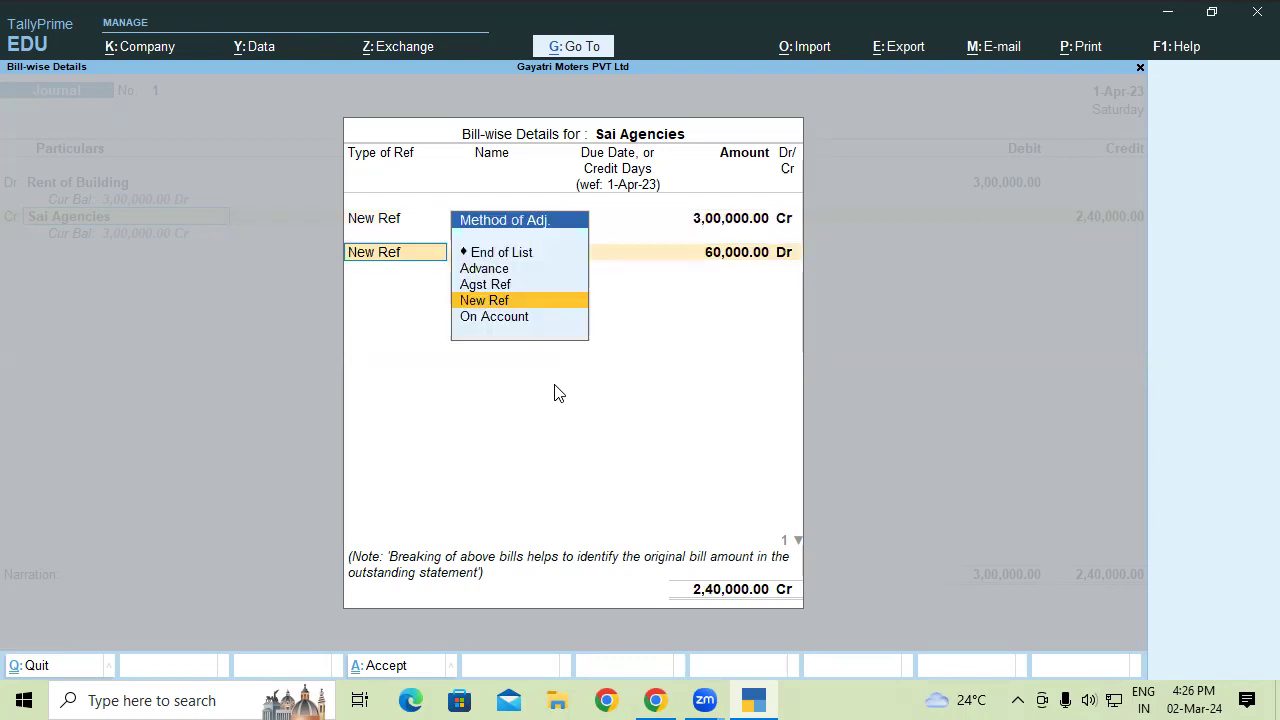
pyautogui.press('Return')
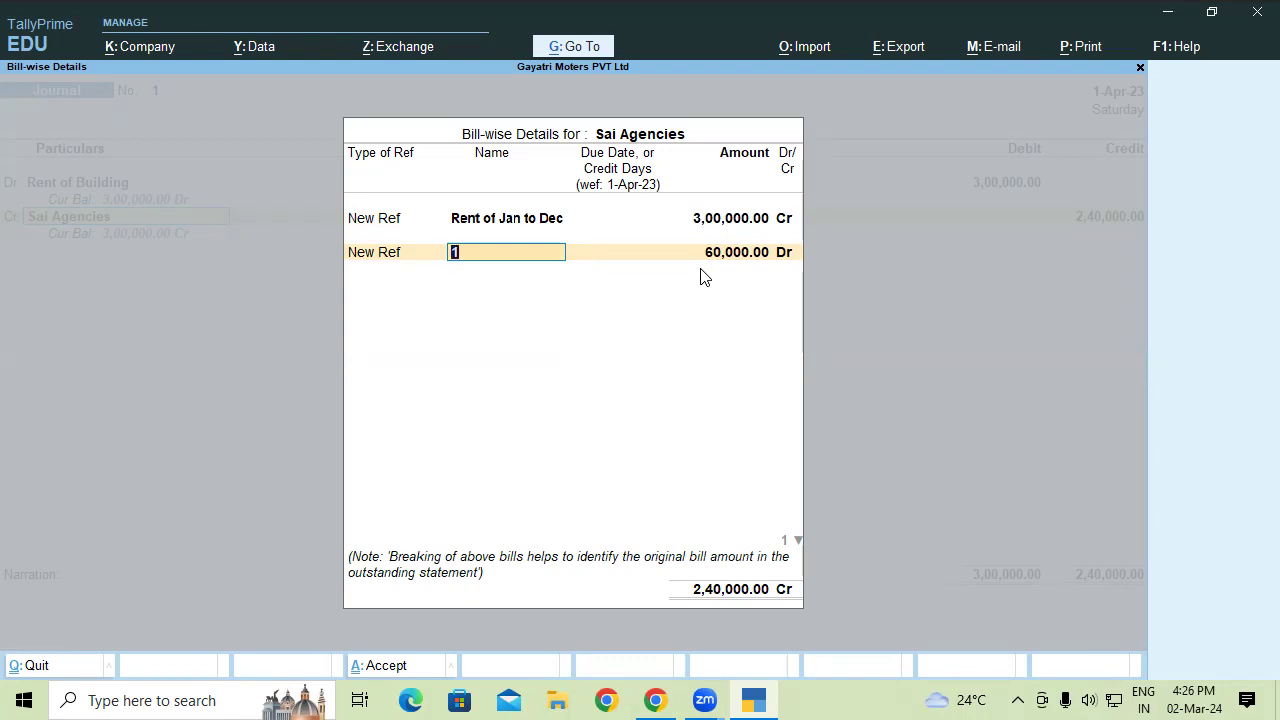
pyautogui.press('BackSpace')
pyautogui.press('Escape')
pyautogui.press('Escape')
pyautogui.press('Escape')
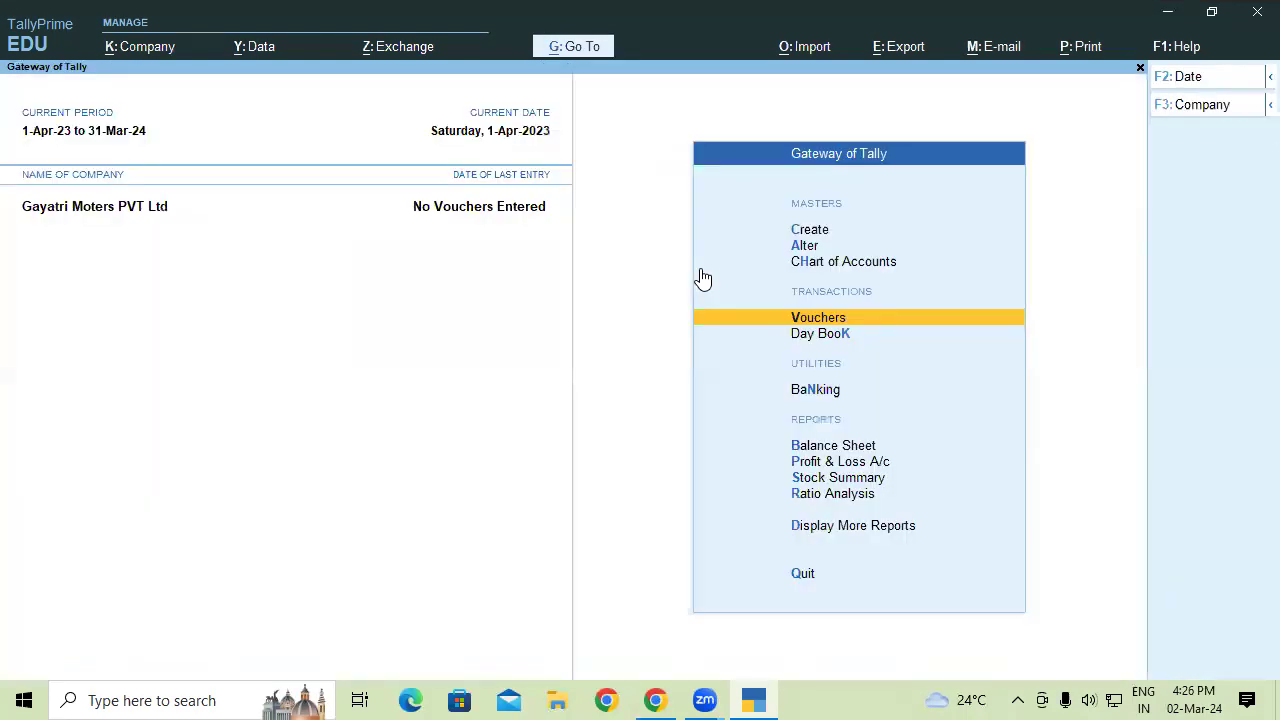
# - Open the Sai Agencies ledger in ledger alteration
pyautogui.press('Up')
pyautogui.press('Up')
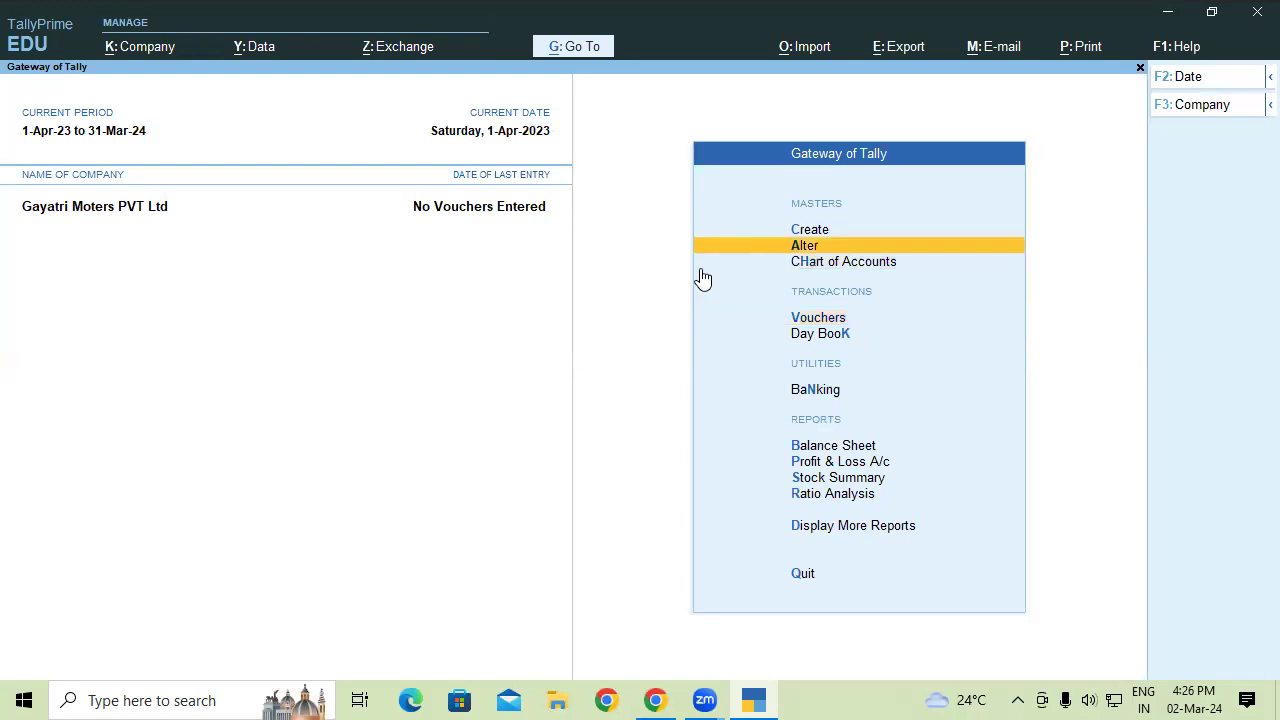
pyautogui.press('Return')
pyautogui.press('Down')
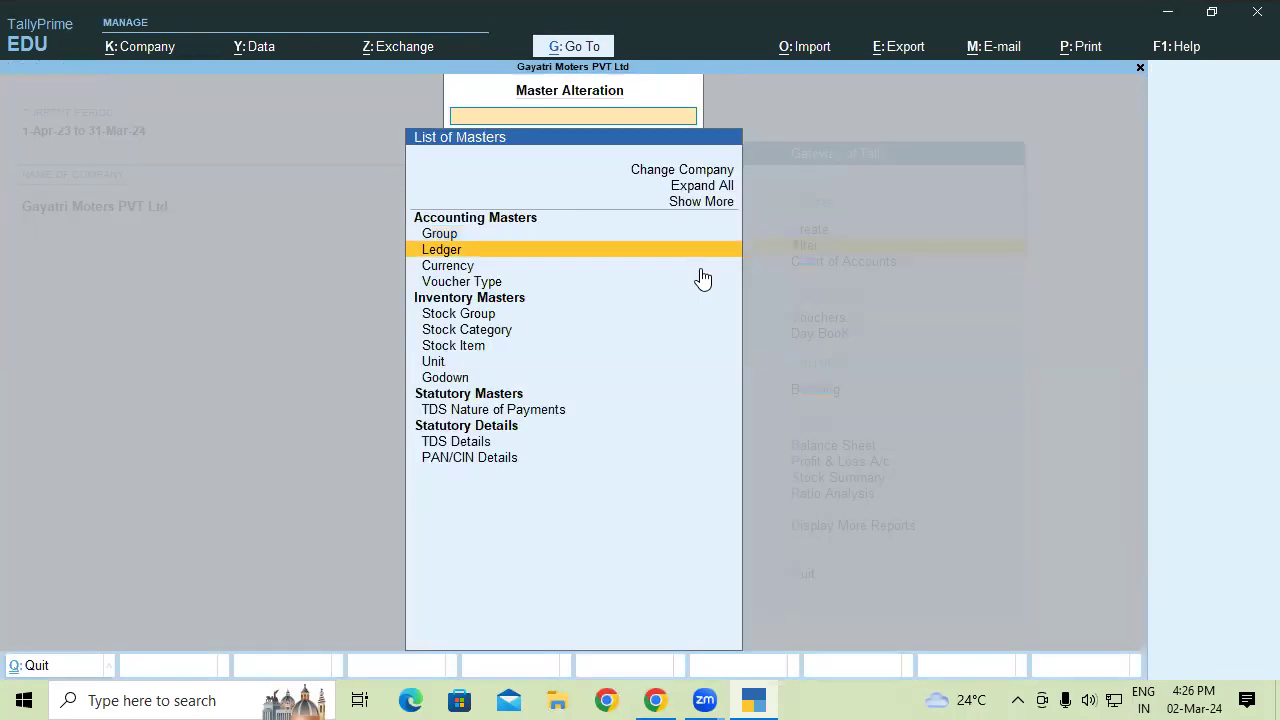
pyautogui.press('Return')
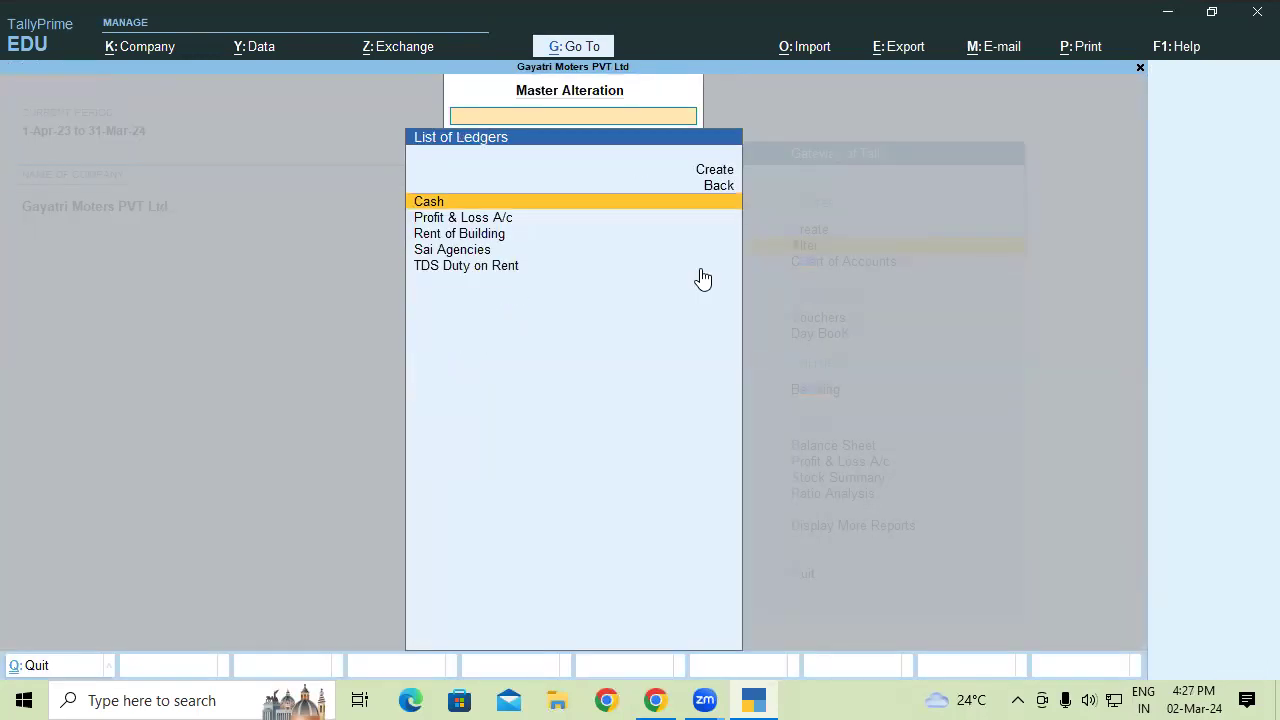
pyautogui.press('Down')
pyautogui.press('Down')
pyautogui.press('Down')
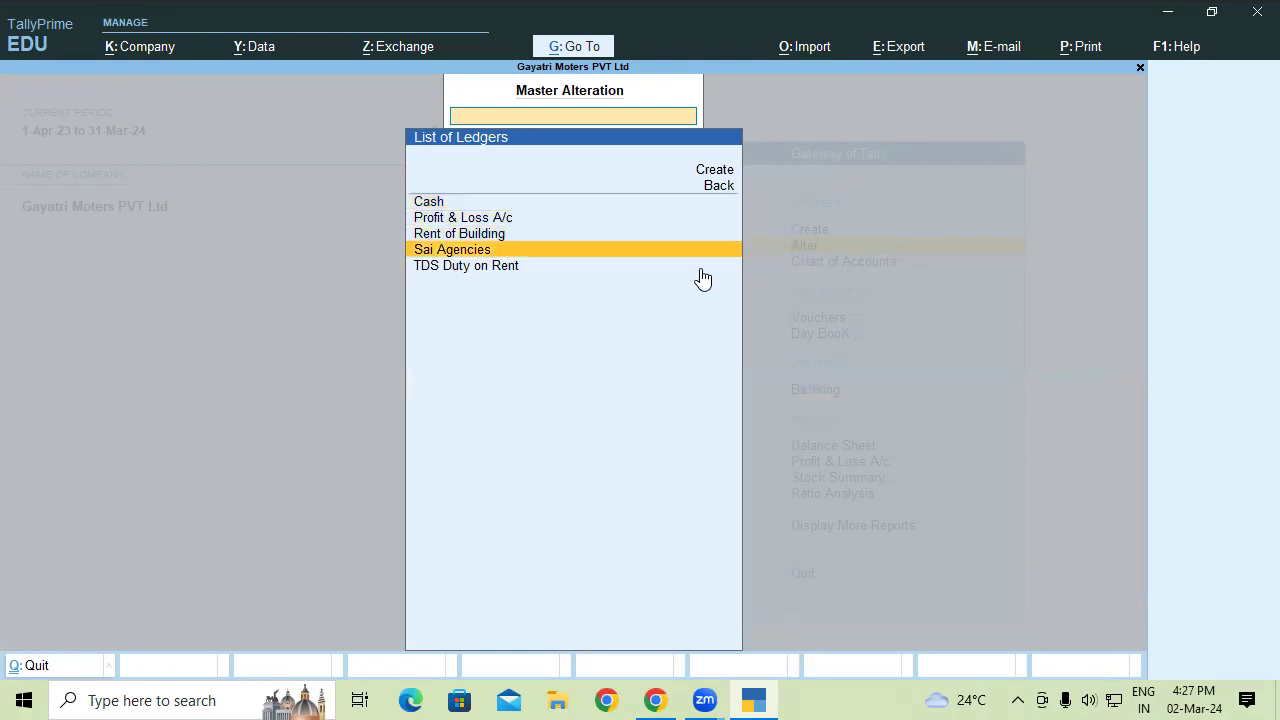
pyautogui.press('Return')
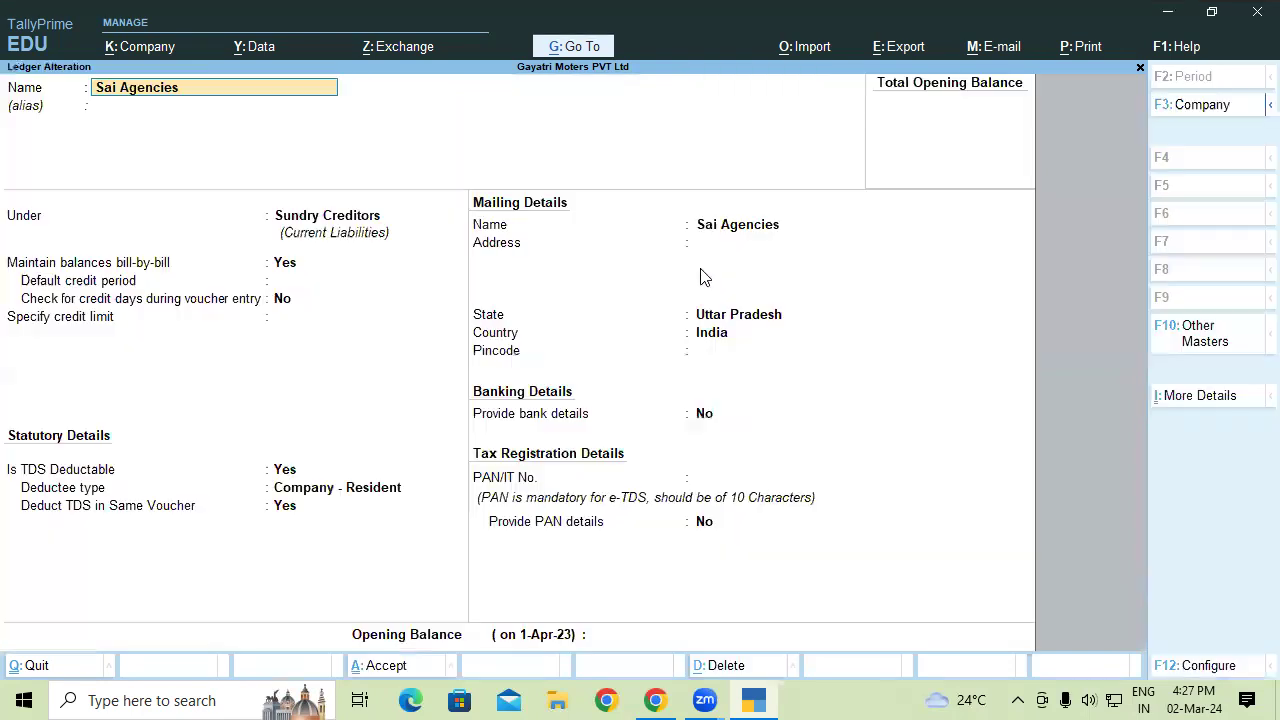
# - Enter the PAN number, set Provide PAN details to Yes, fill the name on PAN, and save
pyautogui.click(741, 484)
pyautogui.write('ASDF')
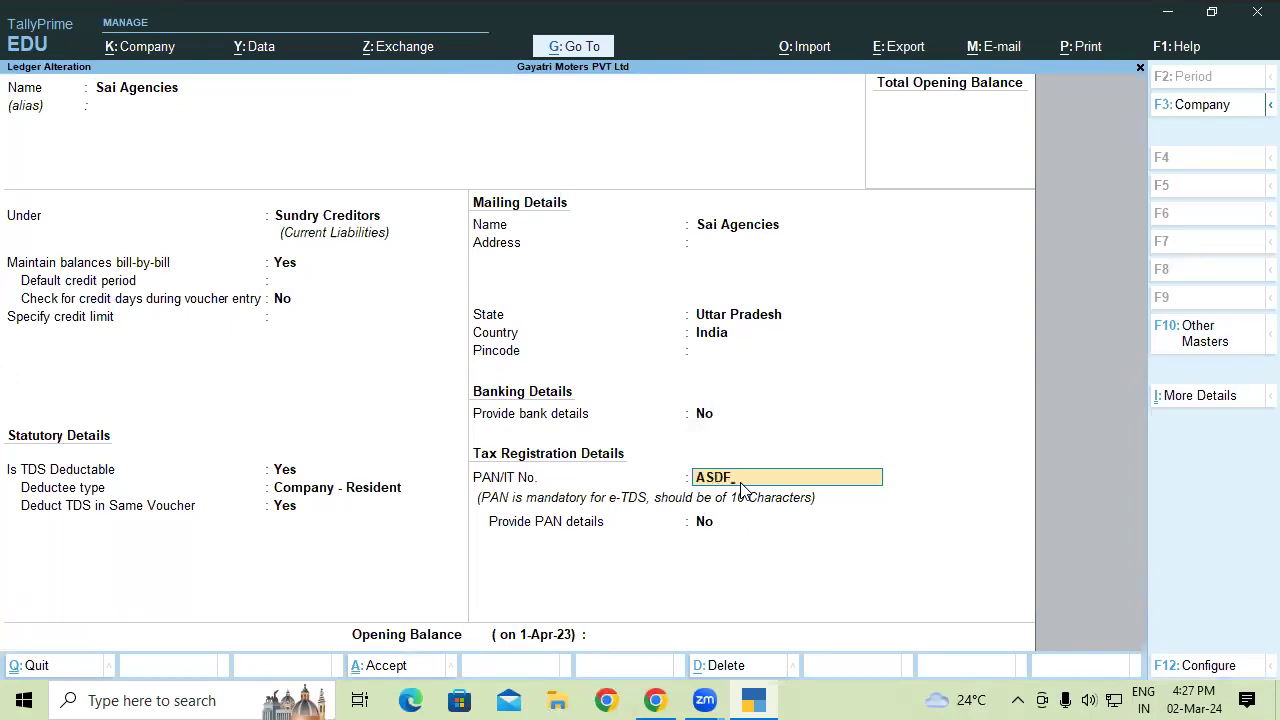
pyautogui.write('G1235D')
pyautogui.press('Return')
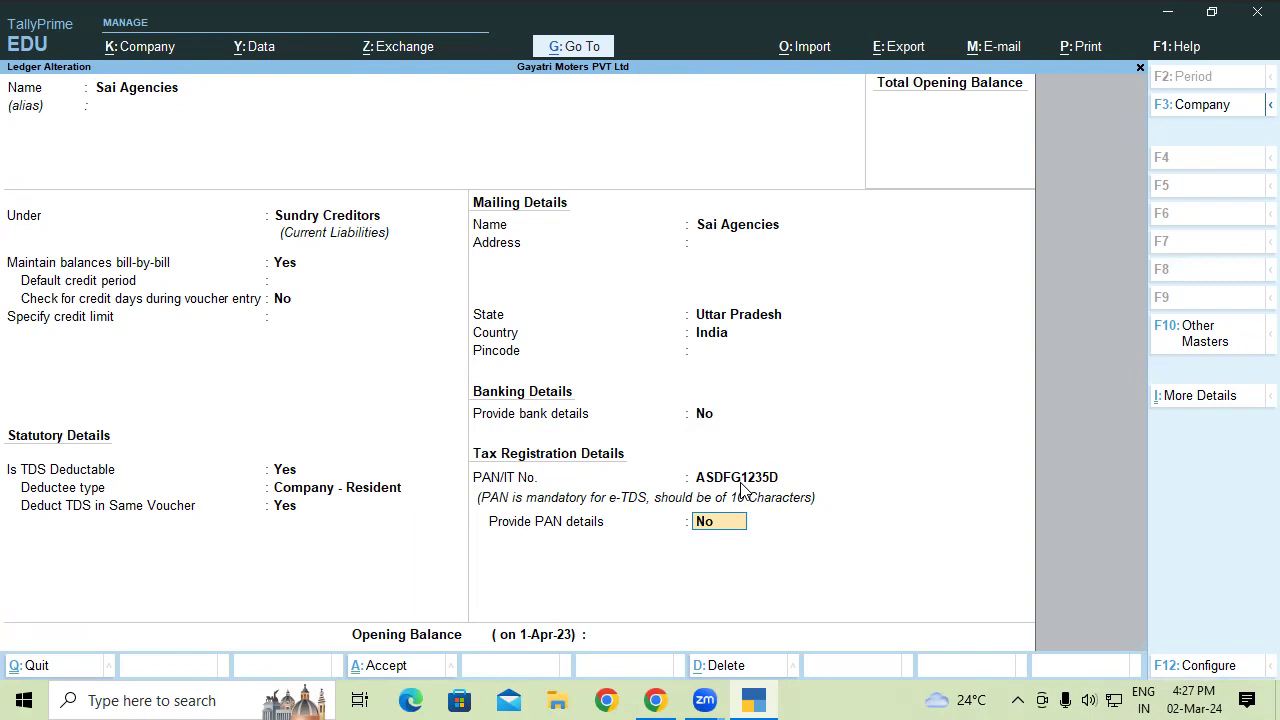
pyautogui.write('y')
pyautogui.press('Return')
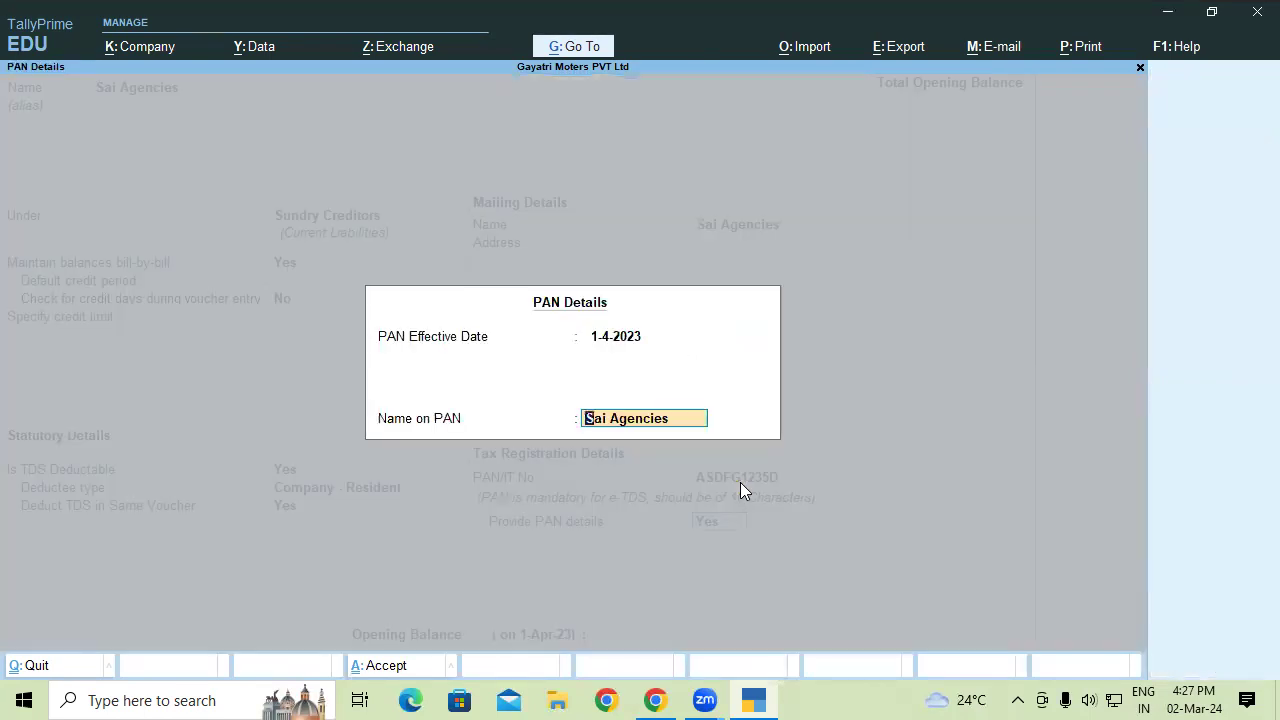
pyautogui.write('Pallavi')
pyautogui.press('Return')
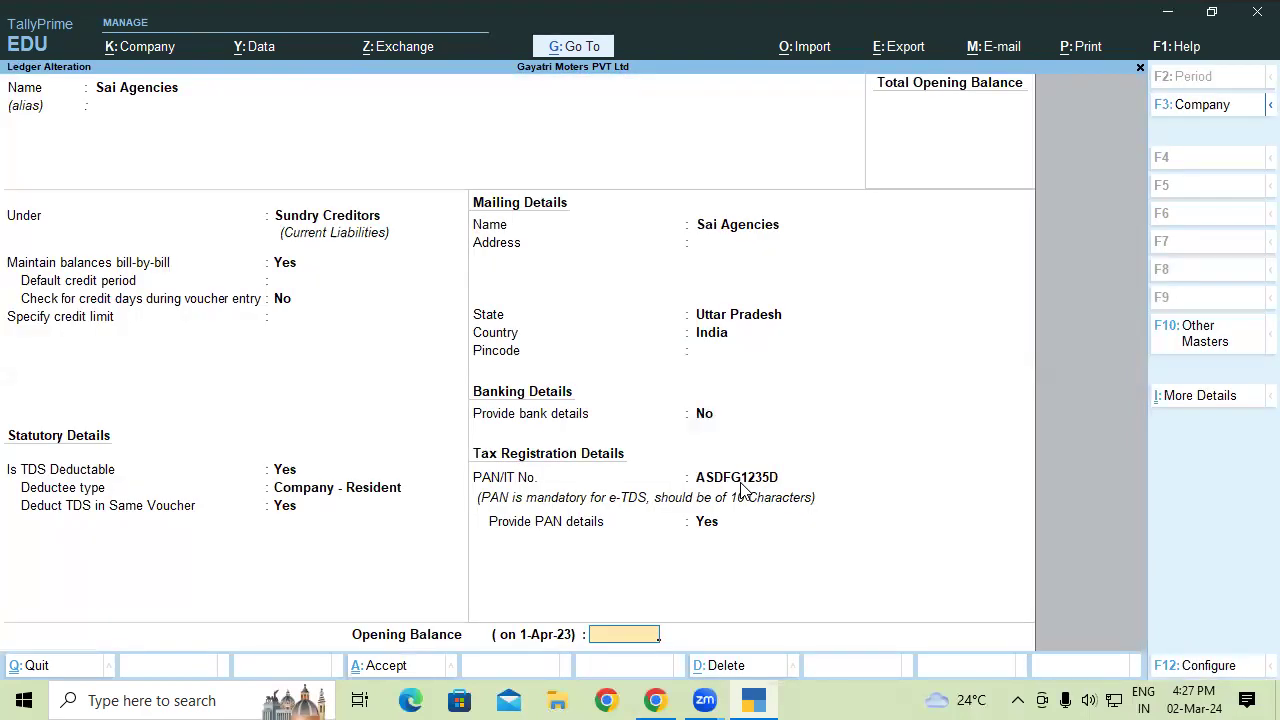
pyautogui.press('Return')
pyautogui.press('Return')
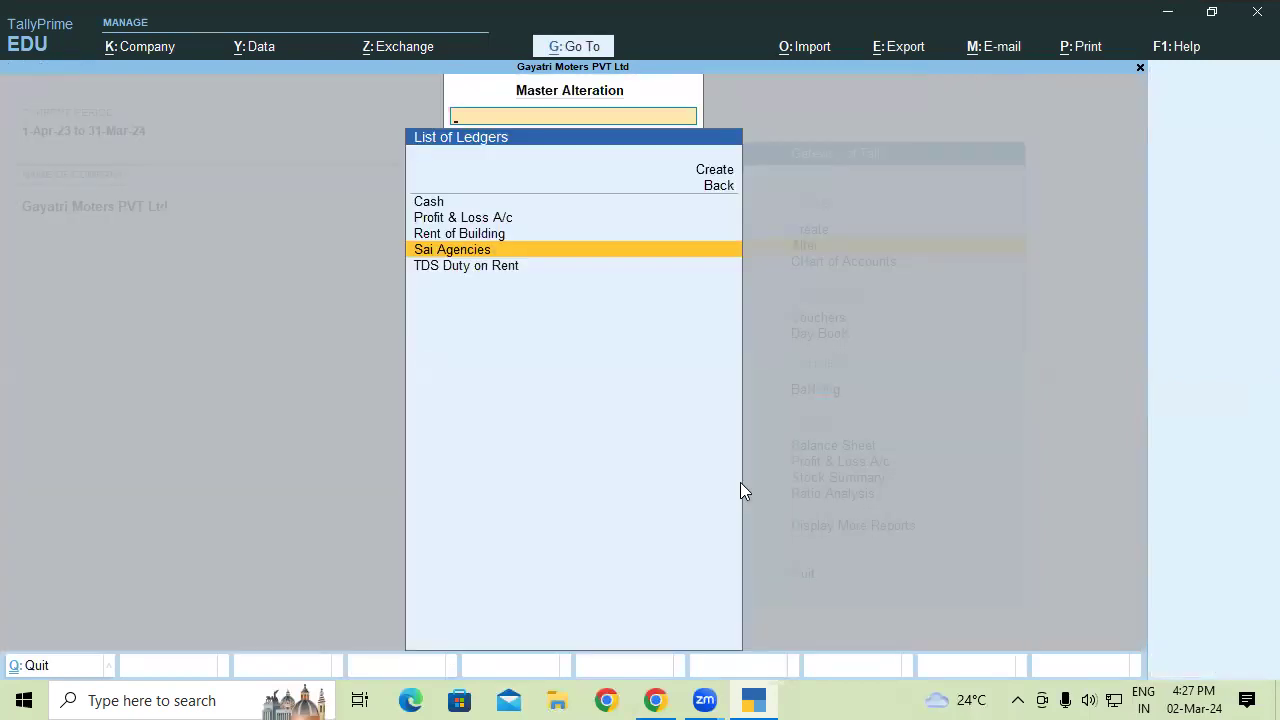
# - Start a new journal debiting Rent of Building 3,00,000 and crediting Sai Agencies
pyautogui.press('Escape')
pyautogui.press('Escape')
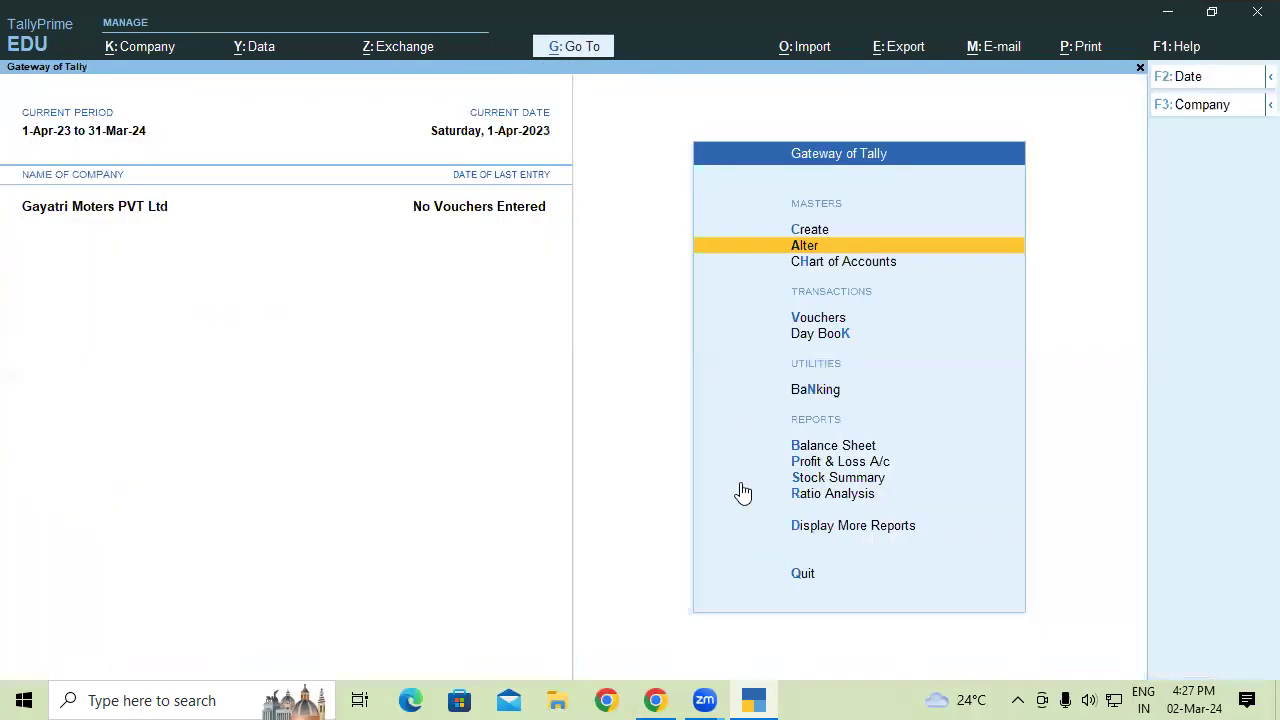
pyautogui.press('v')
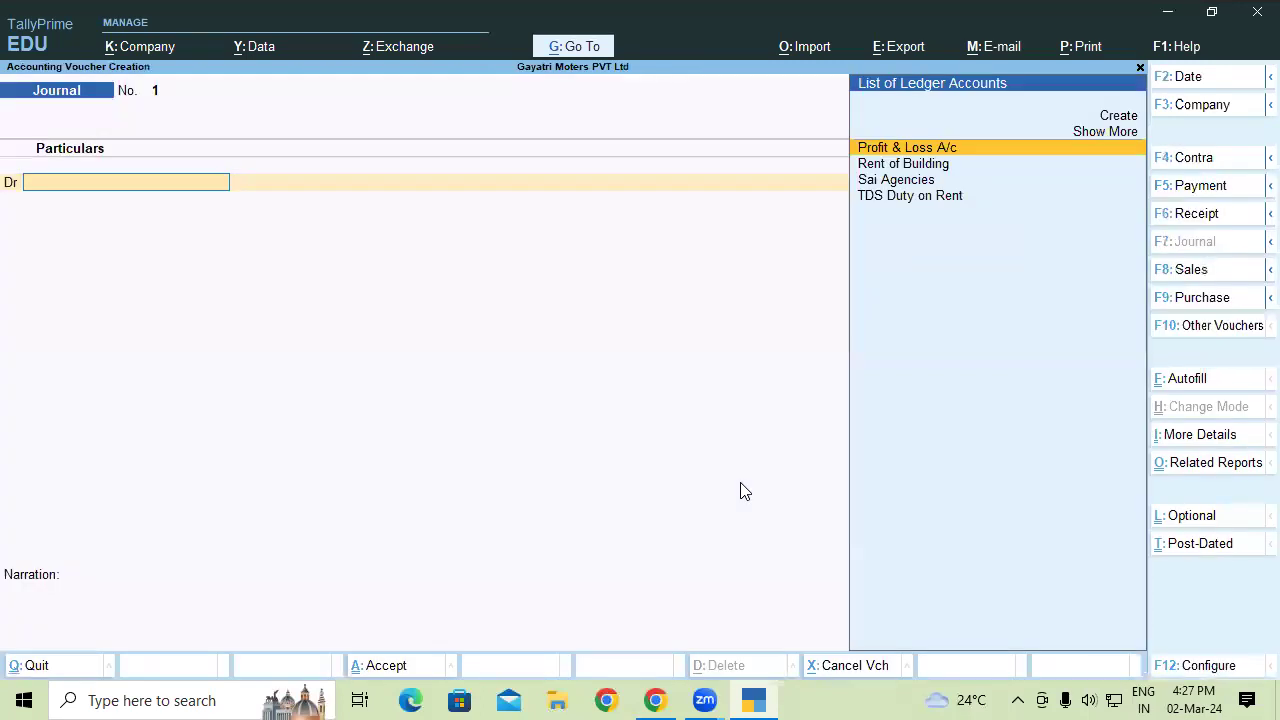
pyautogui.write('Re')
pyautogui.press('Return')
pyautogui.write('3,00,00')
pyautogui.write('00000')
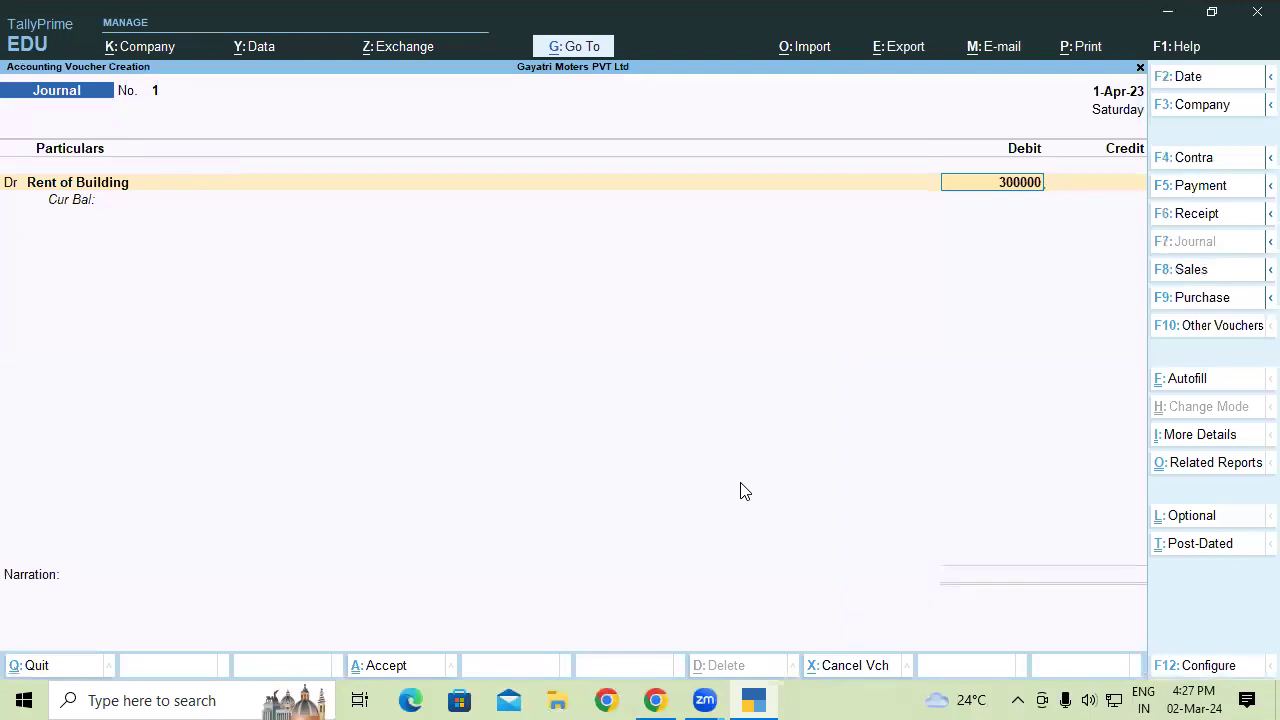
pyautogui.press('Return')
pyautogui.write('Sa')
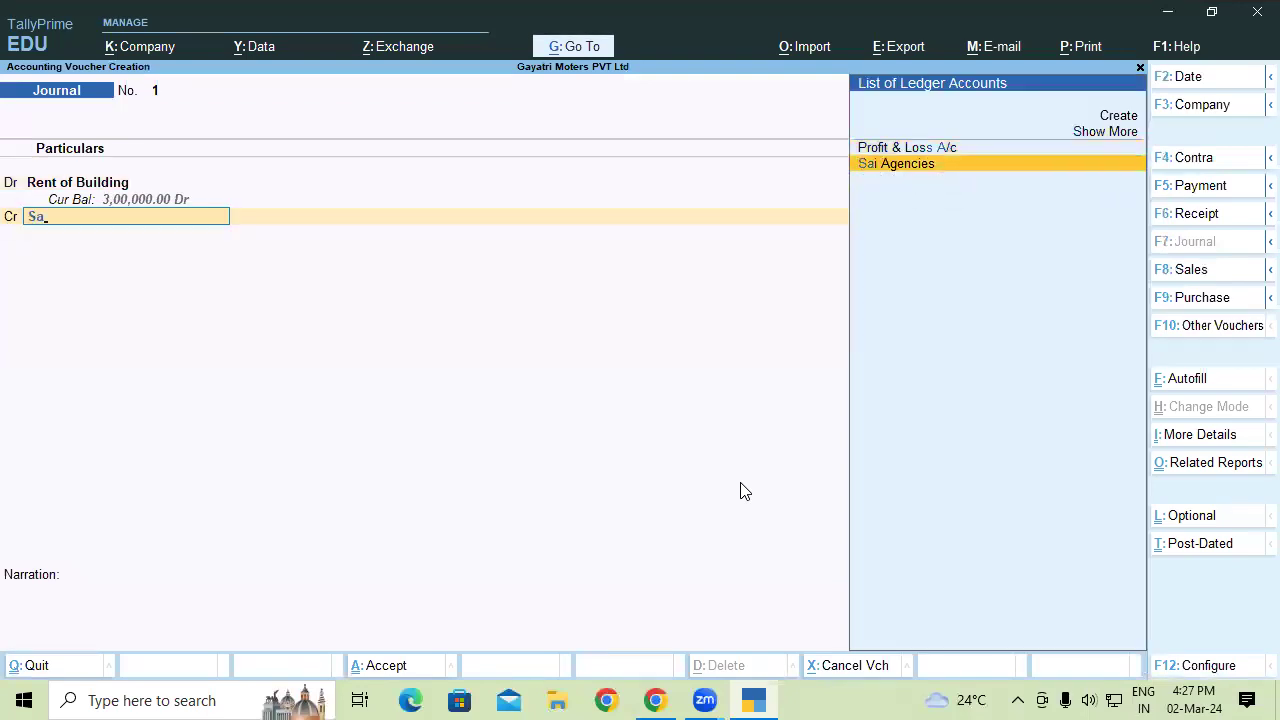
pyautogui.press('Return')
# - Split the Sai Agencies credit into New Ref bills 'Rent of Jan to Dec' and 'Tds on Rent'
pyautogui.press('Return')
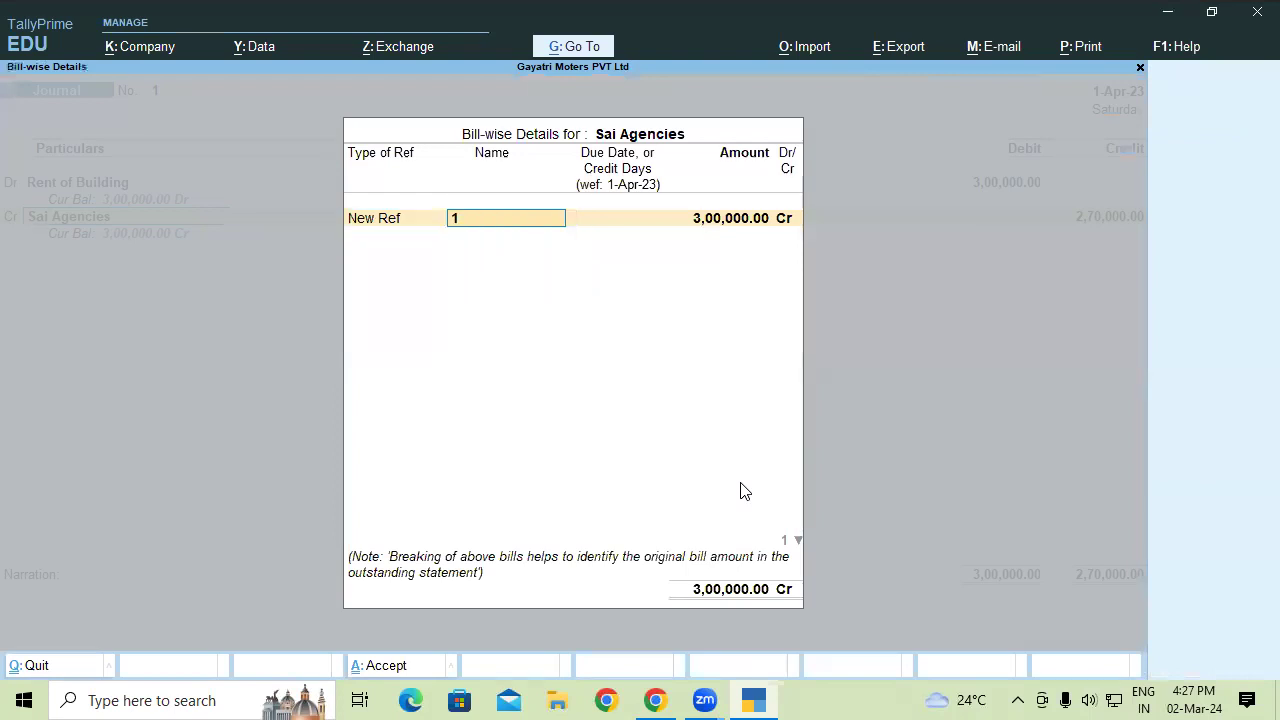
pyautogui.write('Rent of Jan to Dec')
pyautogui.press('Return')
pyautogui.press('Return')
pyautogui.press('Return')
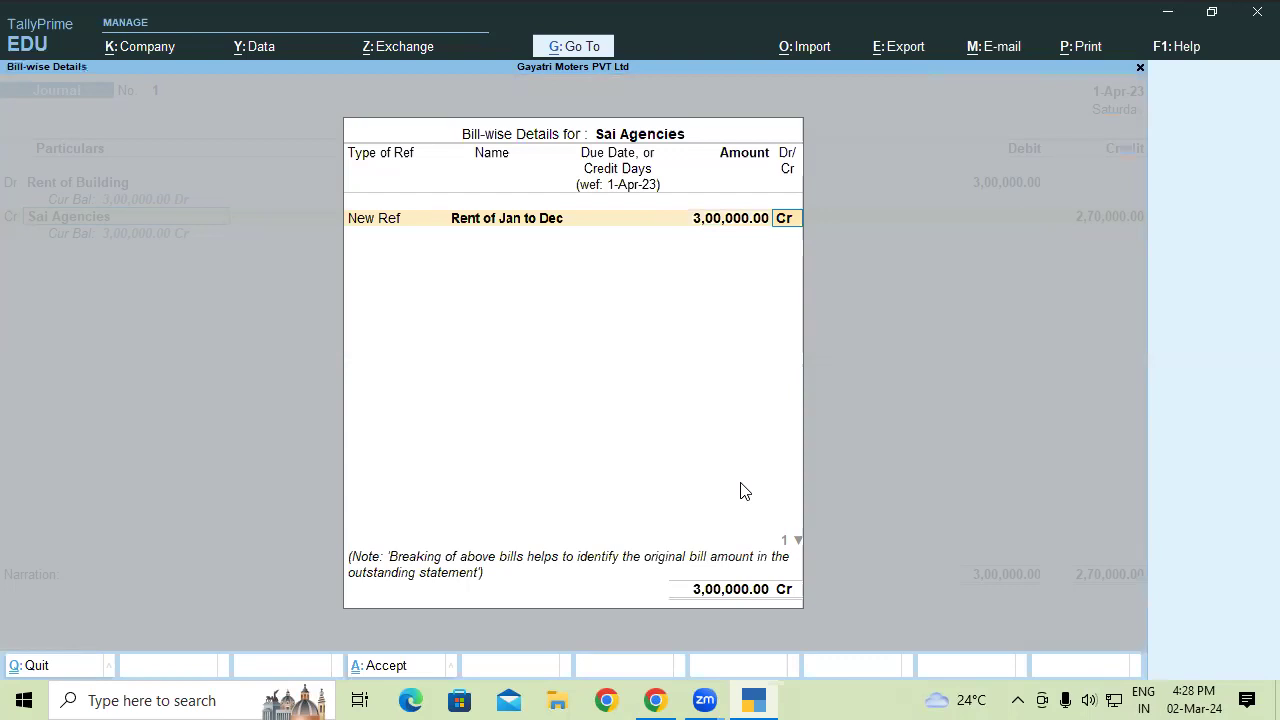
pyautogui.press('Return')
pyautogui.press('Return')
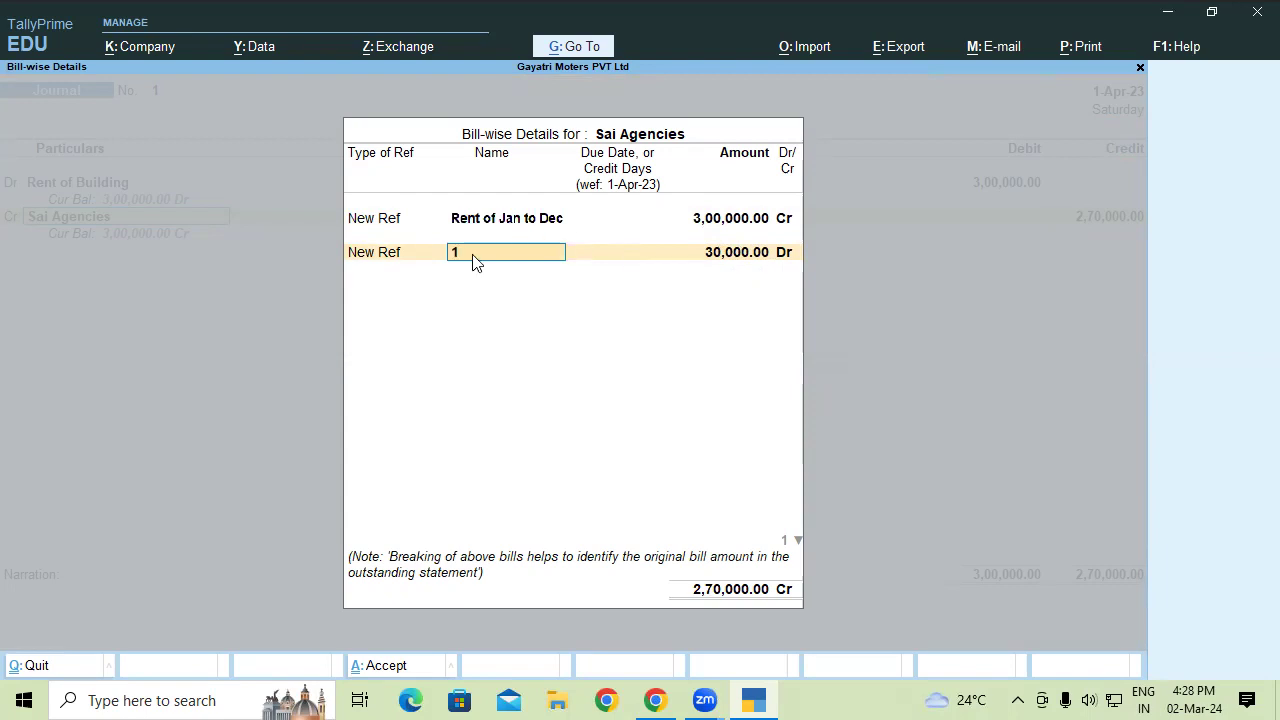
pyautogui.write('Tds on Rent')
pyautogui.press('Return')
pyautogui.press('Return')
pyautogui.press('Return')
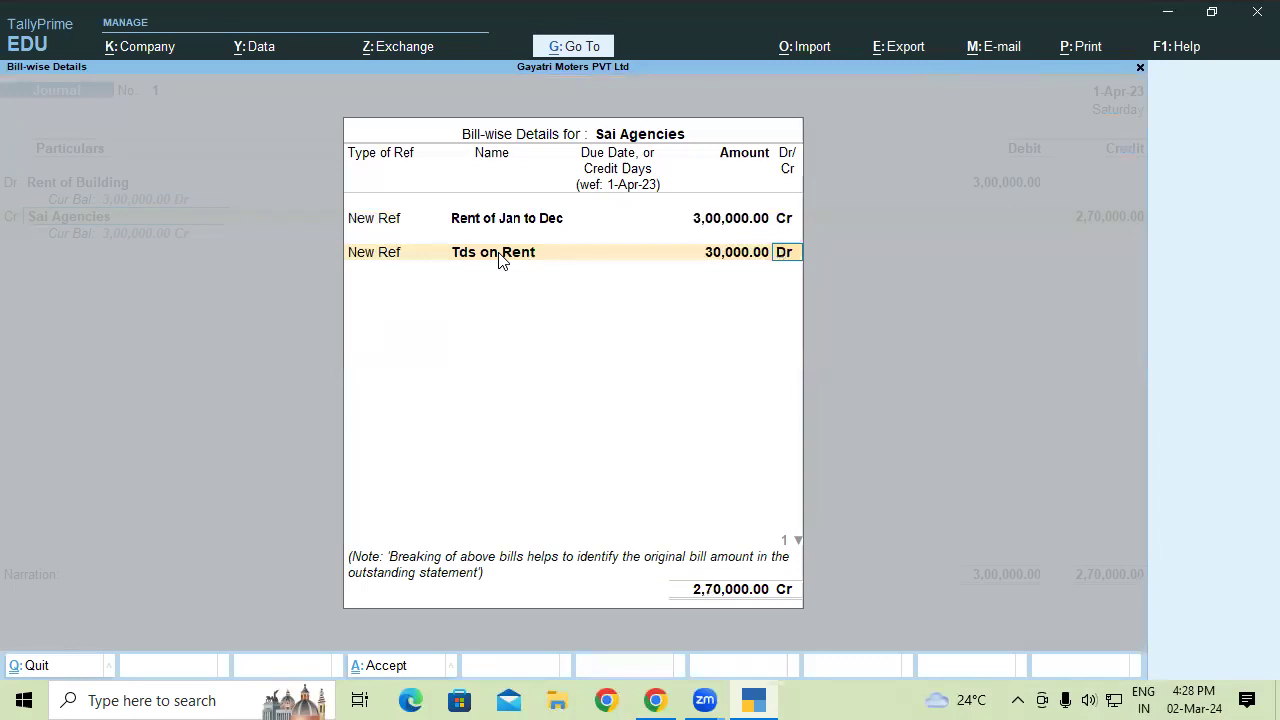
pyautogui.press('Return')
pyautogui.press('Return')
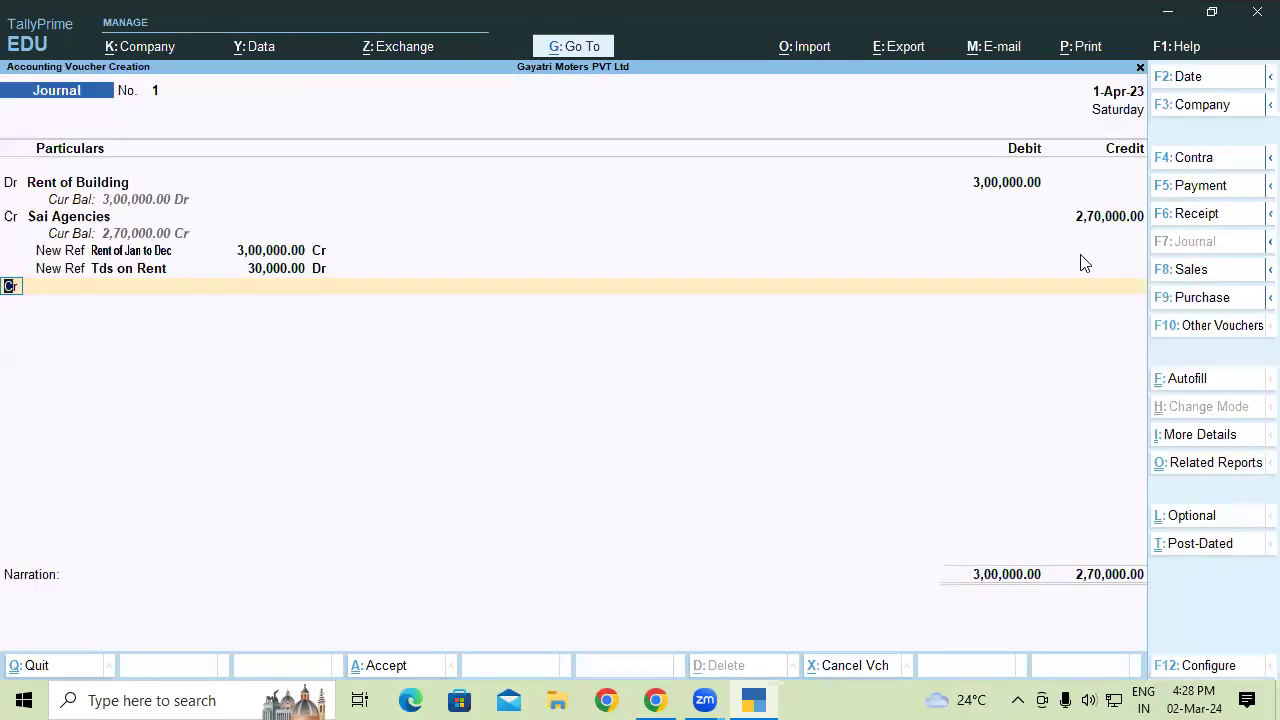
pyautogui.press('Return')
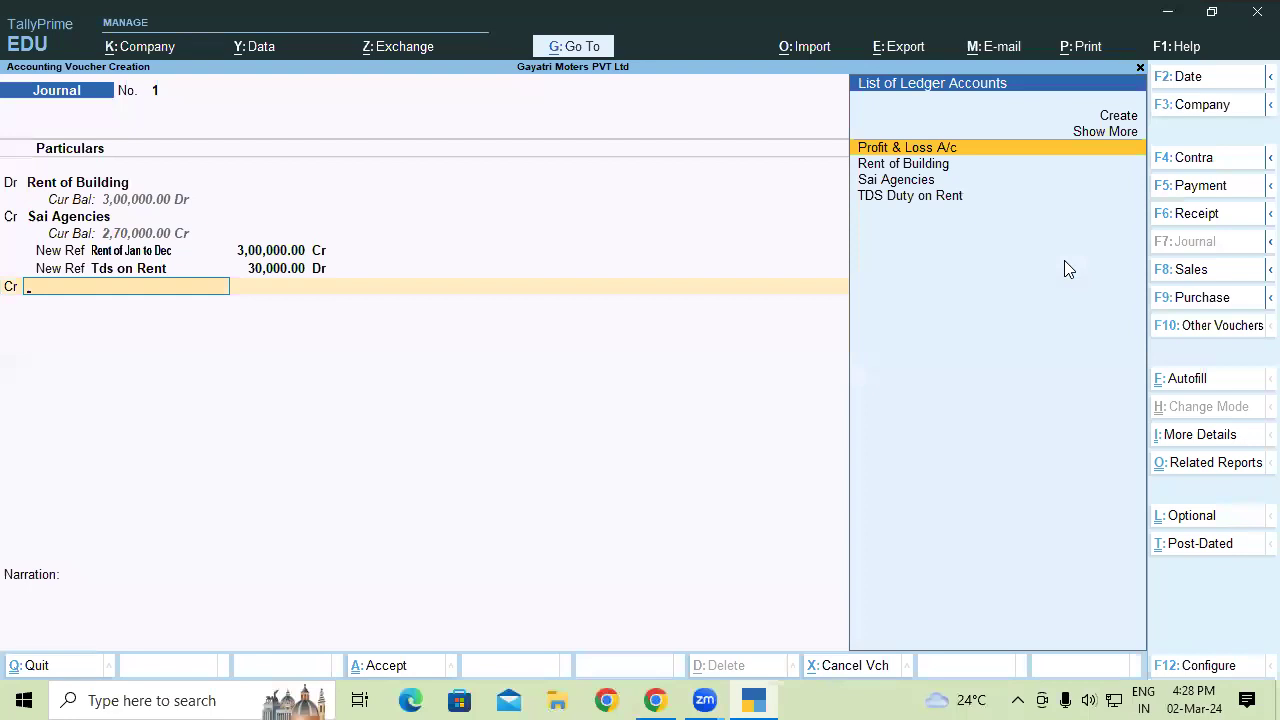
# - Credit TDS Duty on Rent with 30,000 and save the 3,00,000 rent journal as voucher 1
pyautogui.write('Tds')
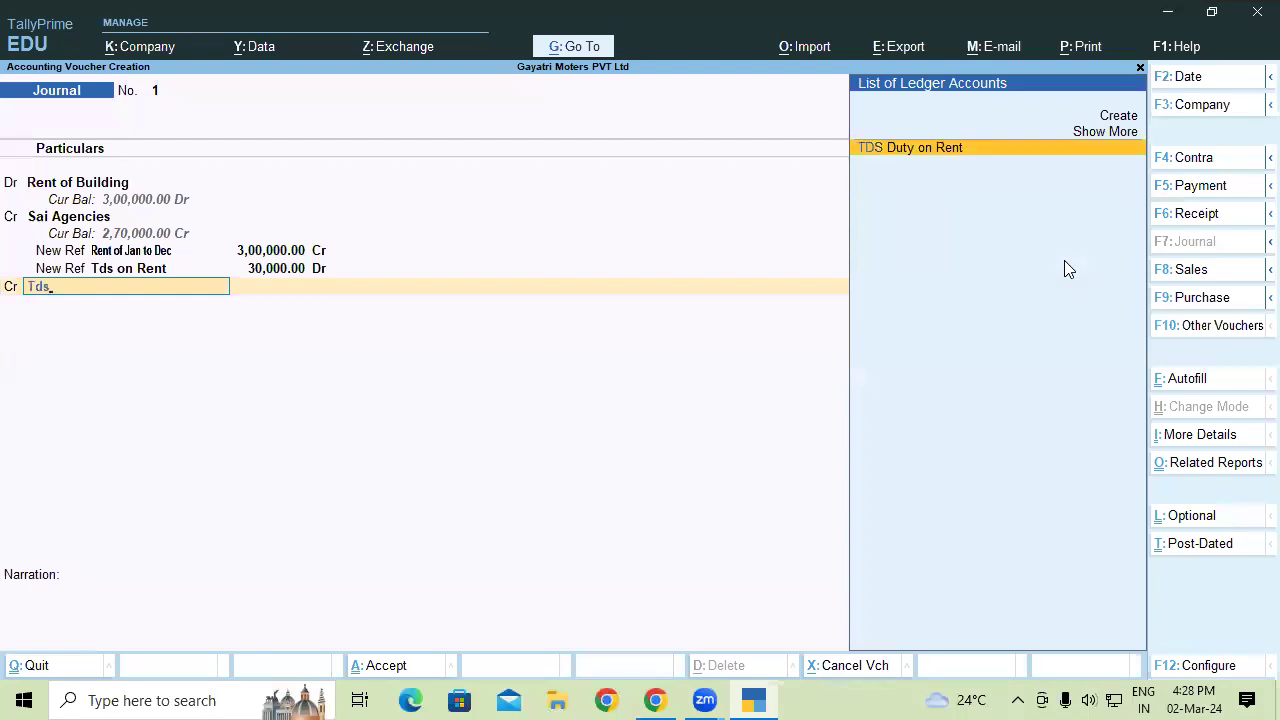
pyautogui.press('Return')
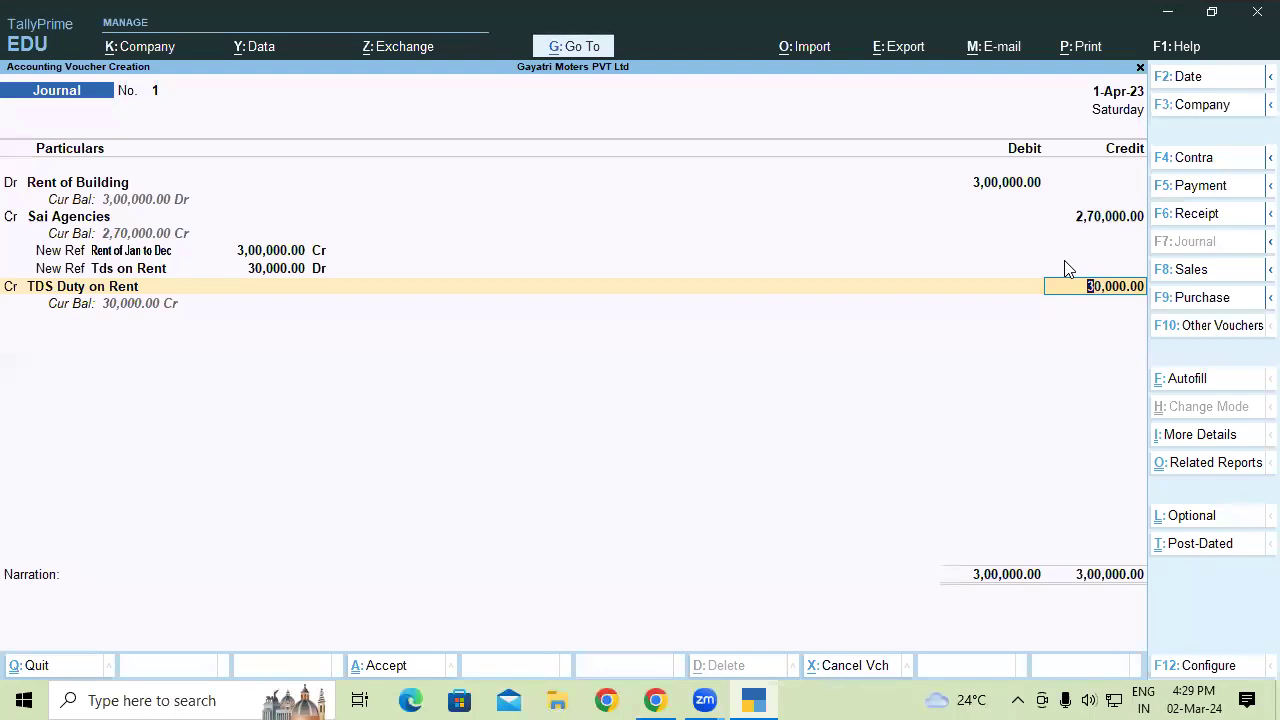
pyautogui.press('Return')
pyautogui.press('Return')
pyautogui.press('Return')
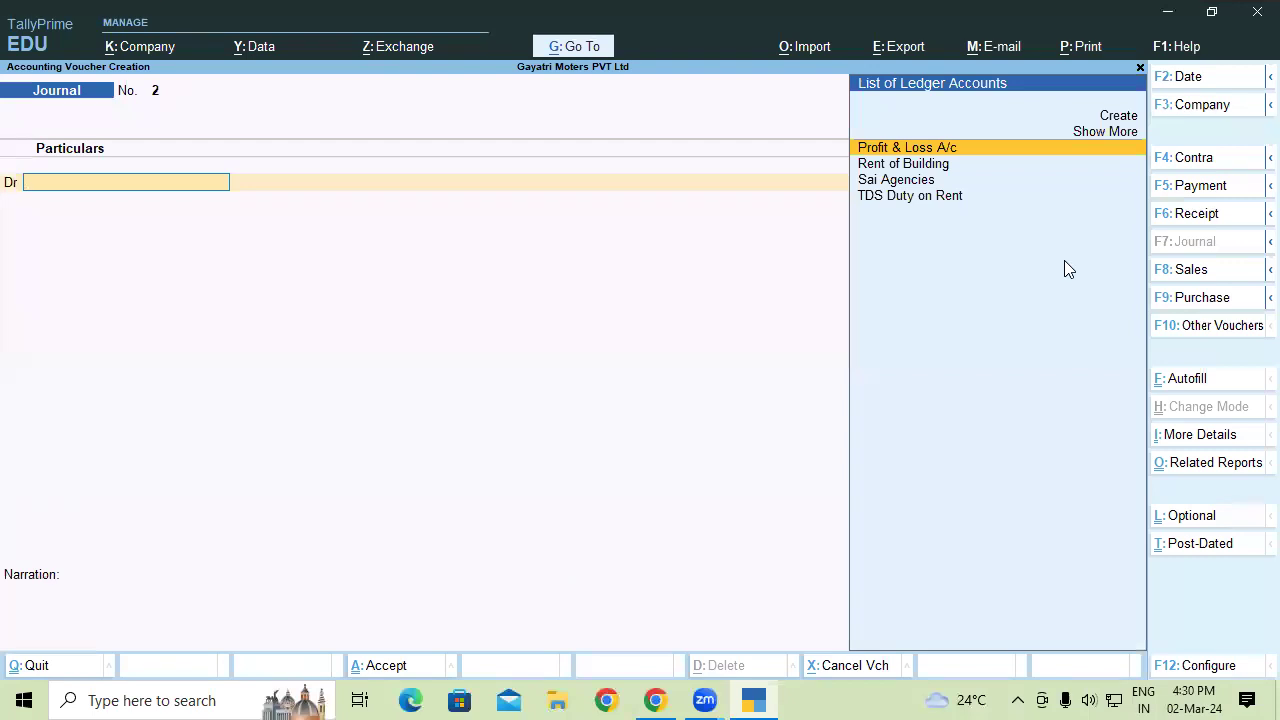
# - Start a payment voucher paying Sai Agencies against the Rent of Jan to Dec bill
pyautogui.press('F5')
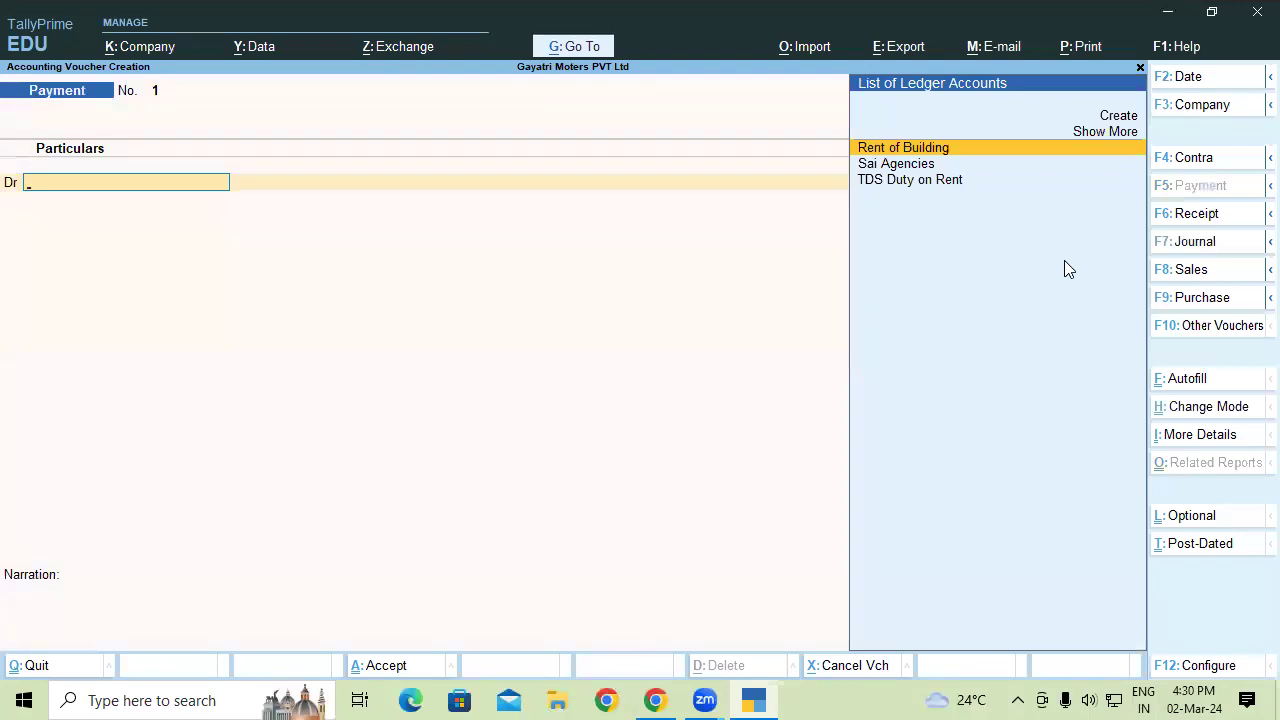
pyautogui.press('Down')
pyautogui.press('Return')
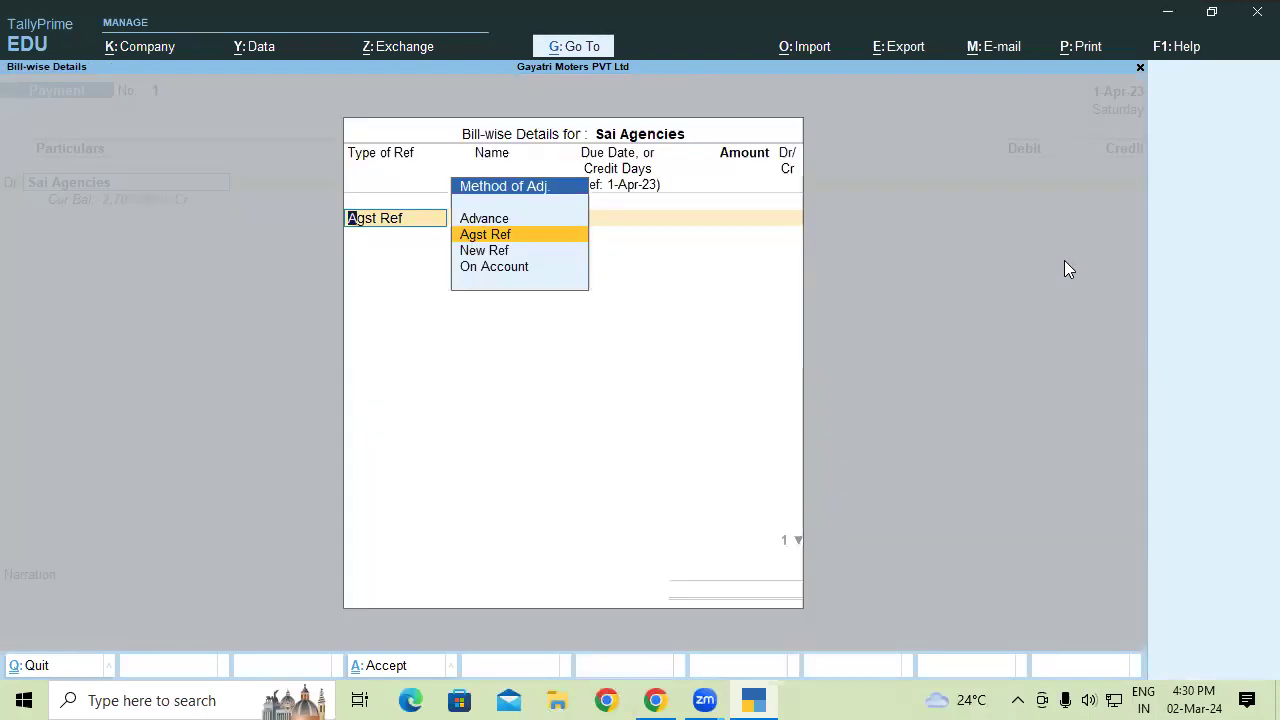
pyautogui.press('Return')
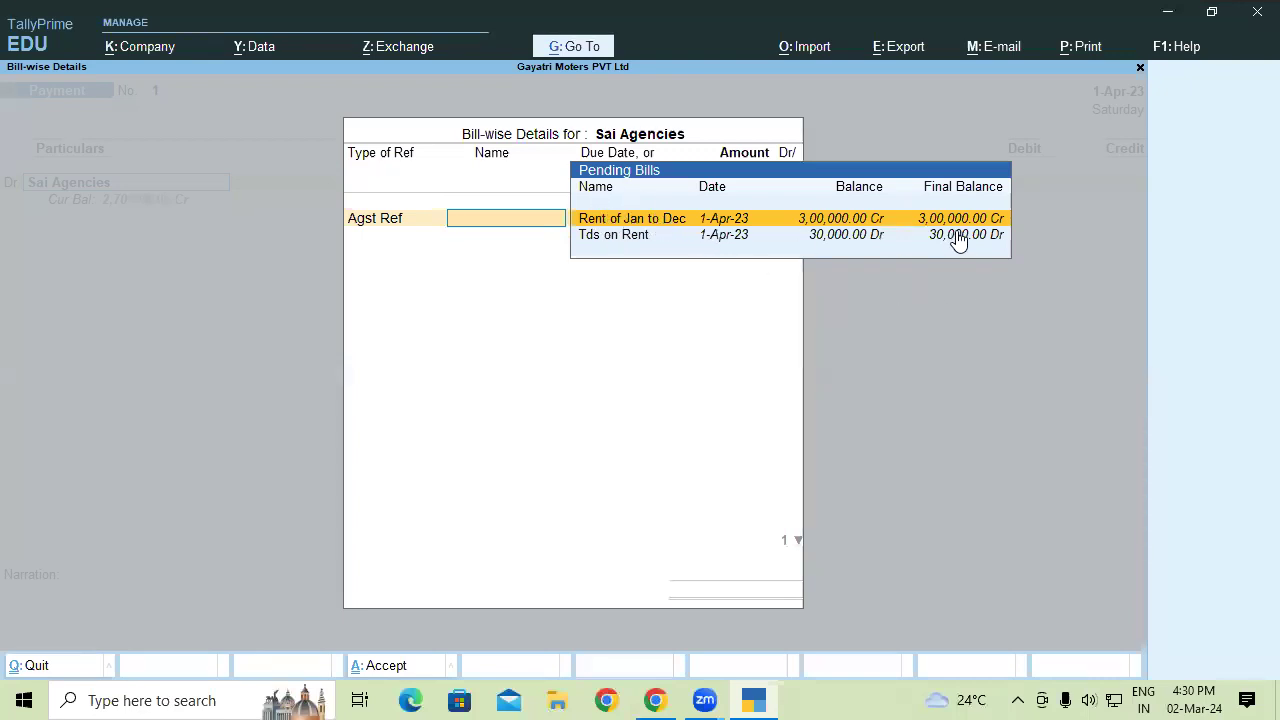
pyautogui.press('Return')
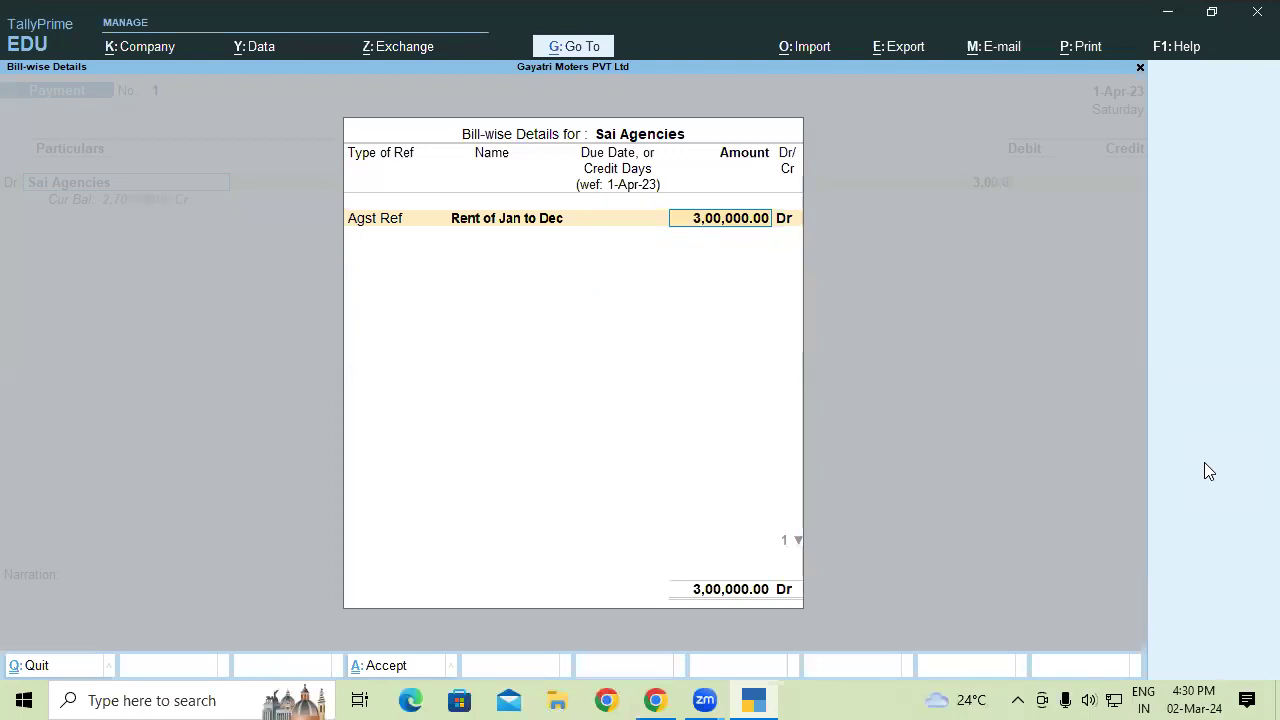
pyautogui.press('Return')
pyautogui.press('Return')
pyautogui.press('Return')
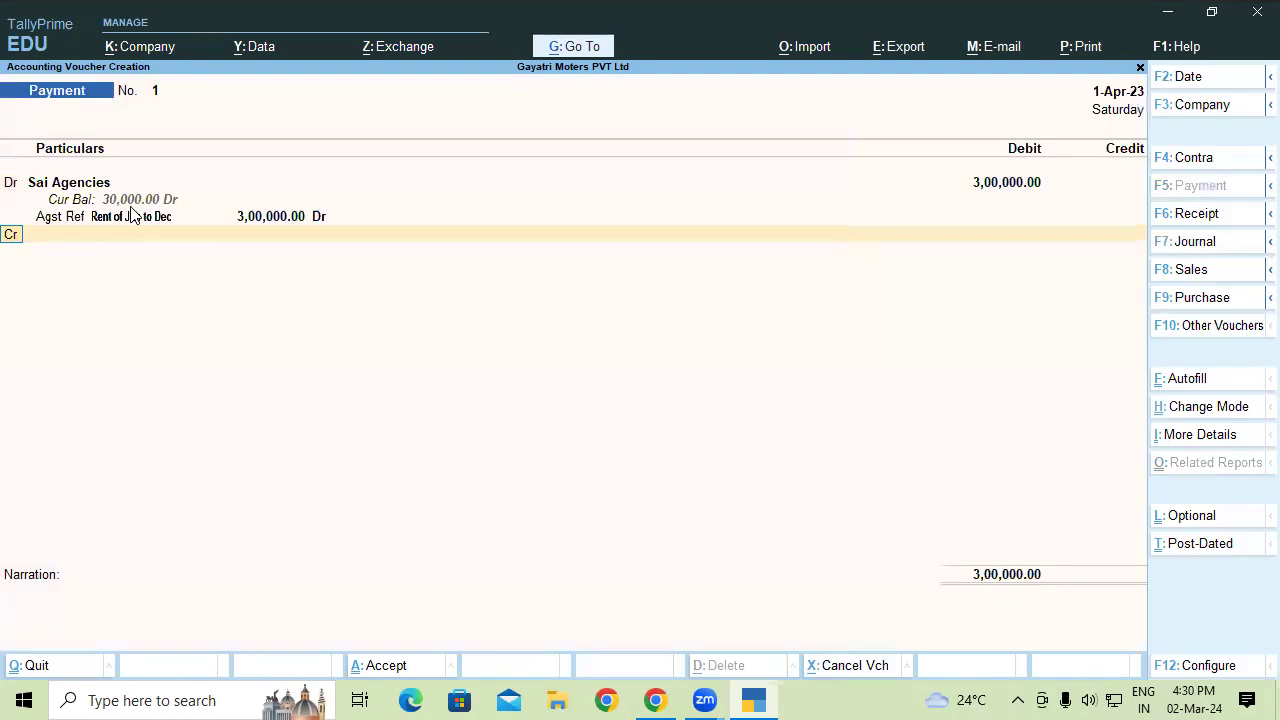
# - Revisit the Sai Agencies bill adjustment, then quit the unfinished payment voucher without saving
pyautogui.click(78, 188)
pyautogui.press('Return')
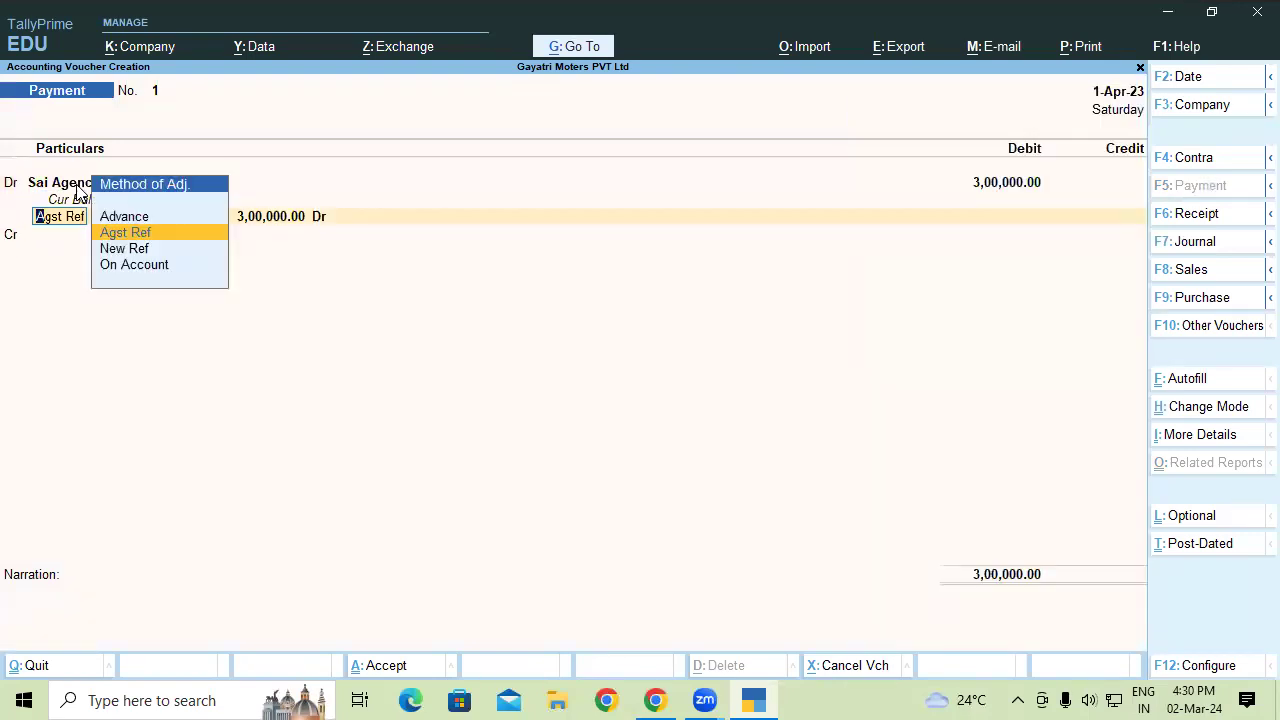
pyautogui.press('Escape')
pyautogui.press('Escape')
pyautogui.press('Return')
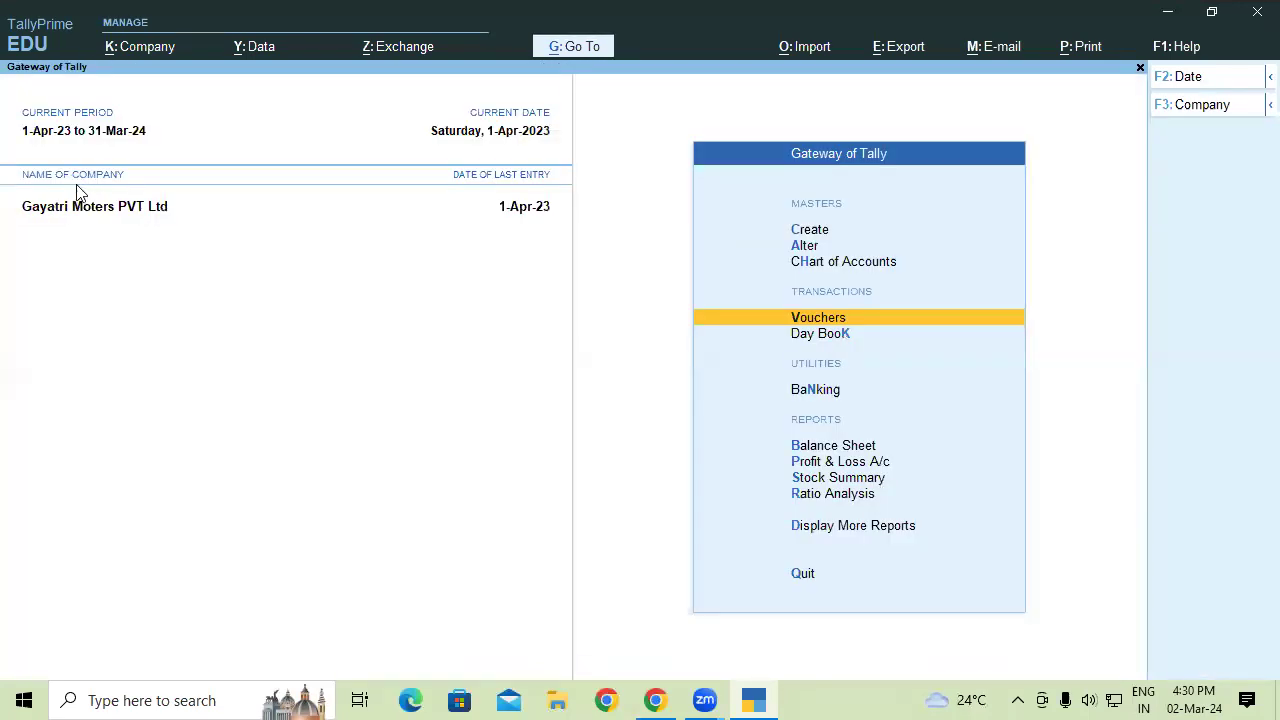
pyautogui.press('Return')
# - Debit Sai Agencies 2,70,000 against the Rent of Jan to Dec bill in Payment No. 1
pyautogui.write('Sa')
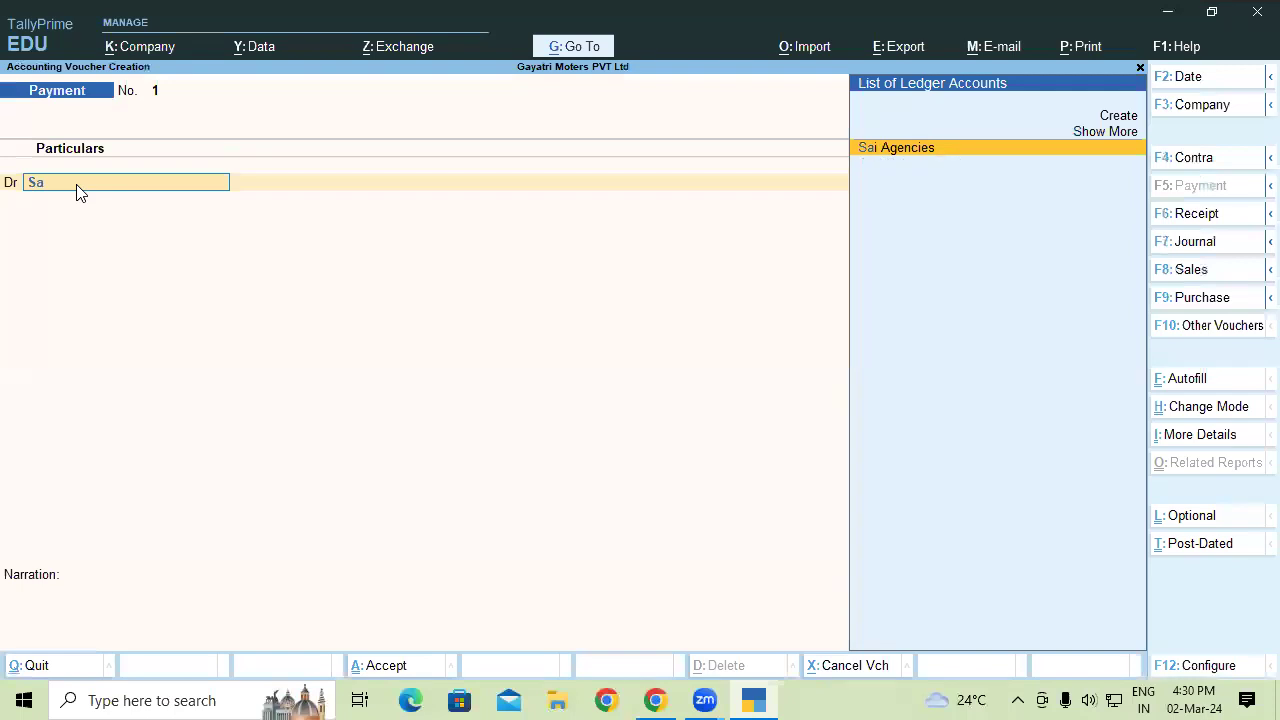
pyautogui.press('Return')
pyautogui.press('Return')
pyautogui.press('Return')
pyautogui.write('2,70,000')
pyautogui.press('Return')
pyautogui.press('Return')
pyautogui.press('Return')
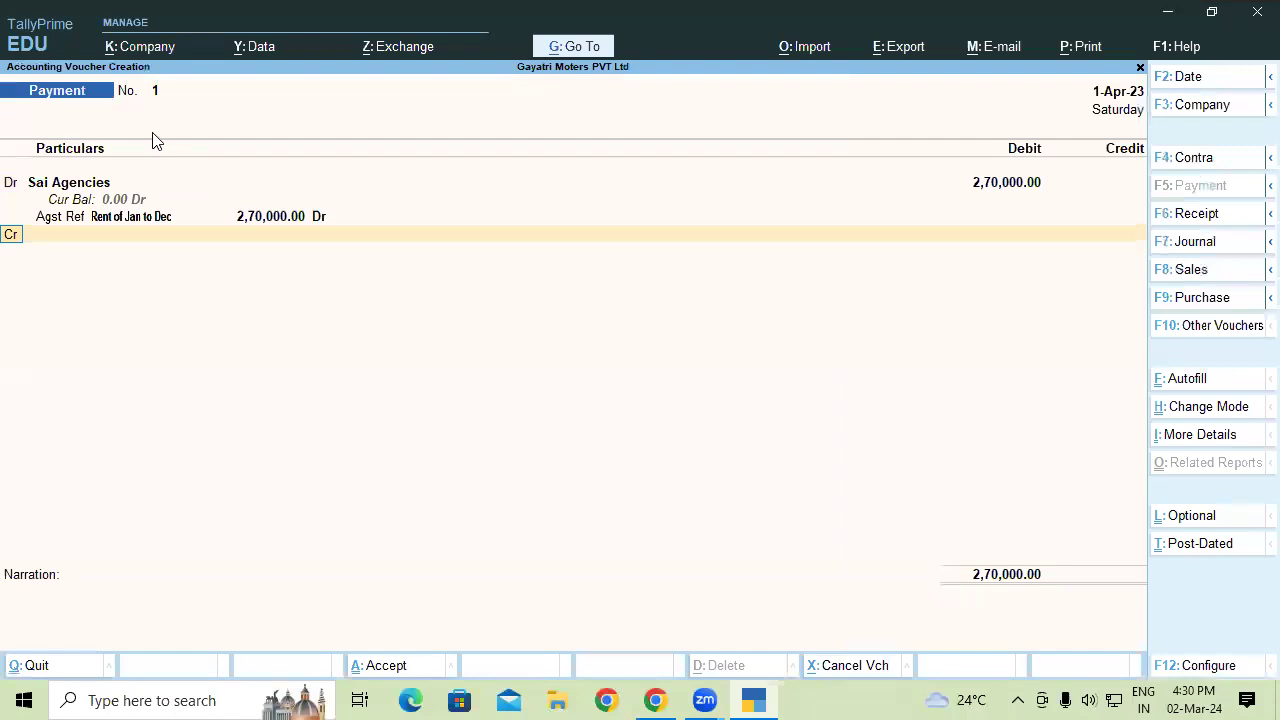
pyautogui.press('Return')
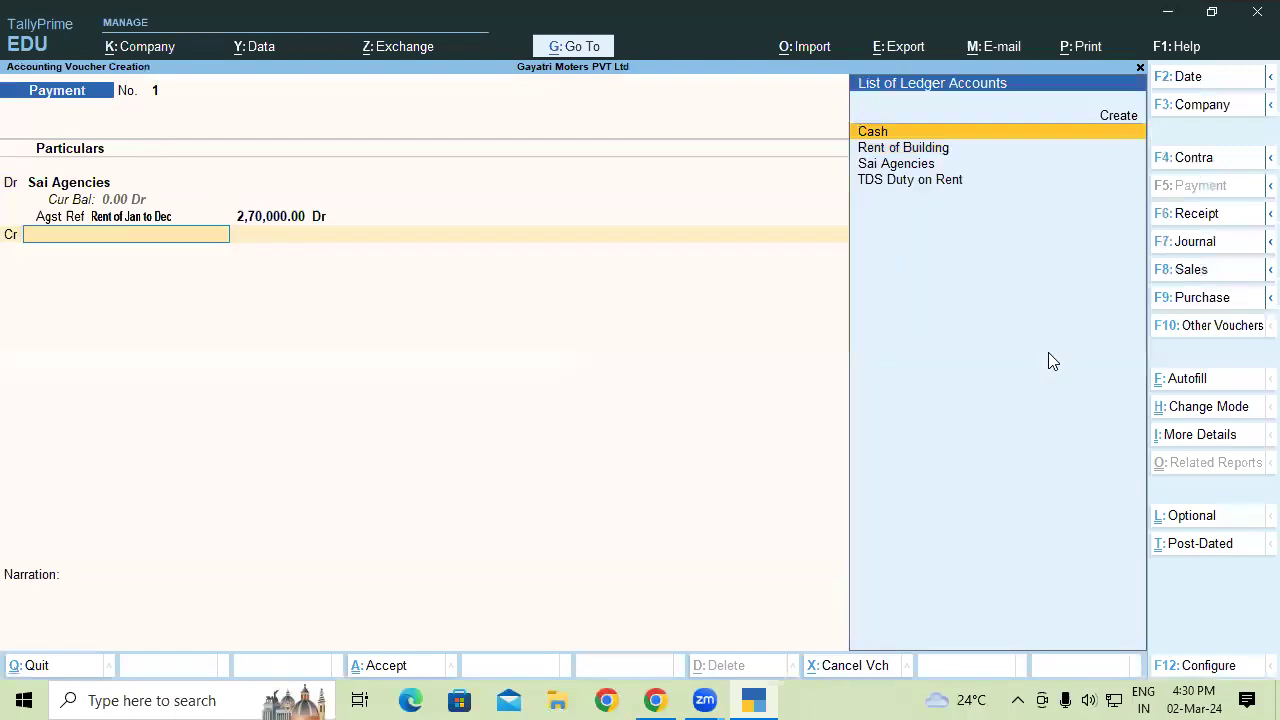
pyautogui.write('b')
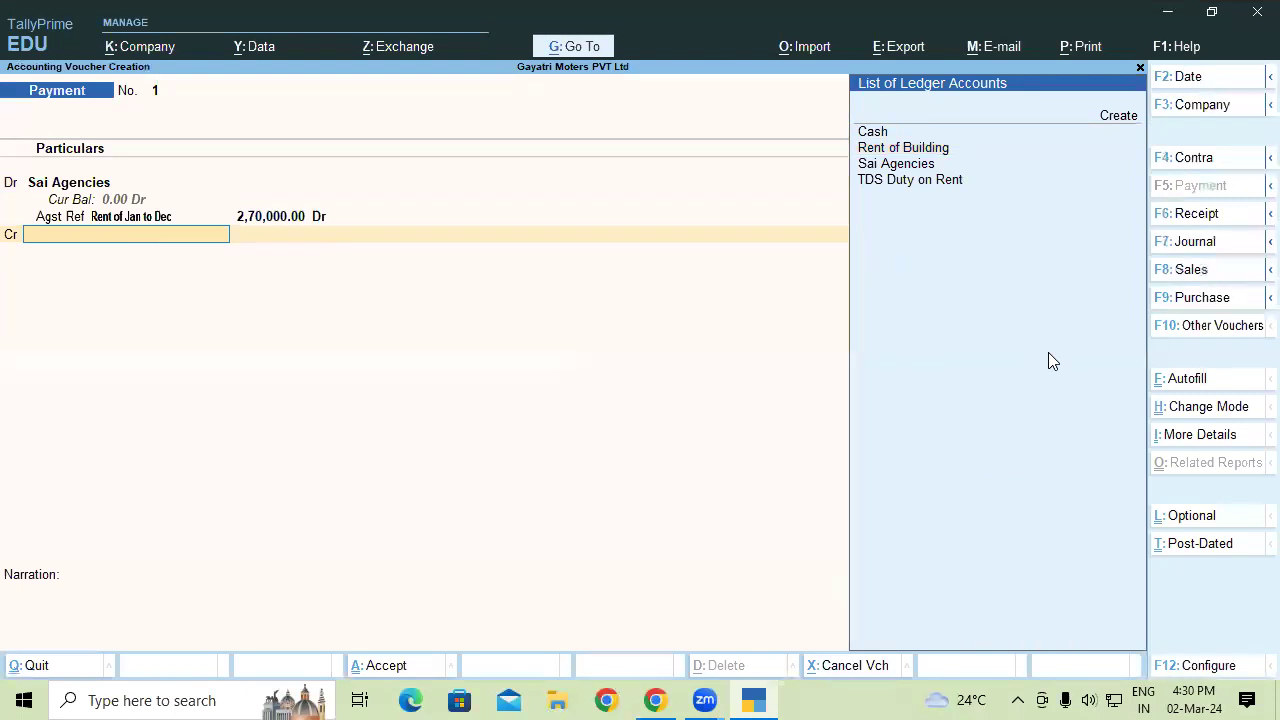
pyautogui.hotkey('alt', 'c')
# - Create a Kotak Bank ledger under Bank Accounts and credit it 2,70,000 in the payment
pyautogui.write('K')
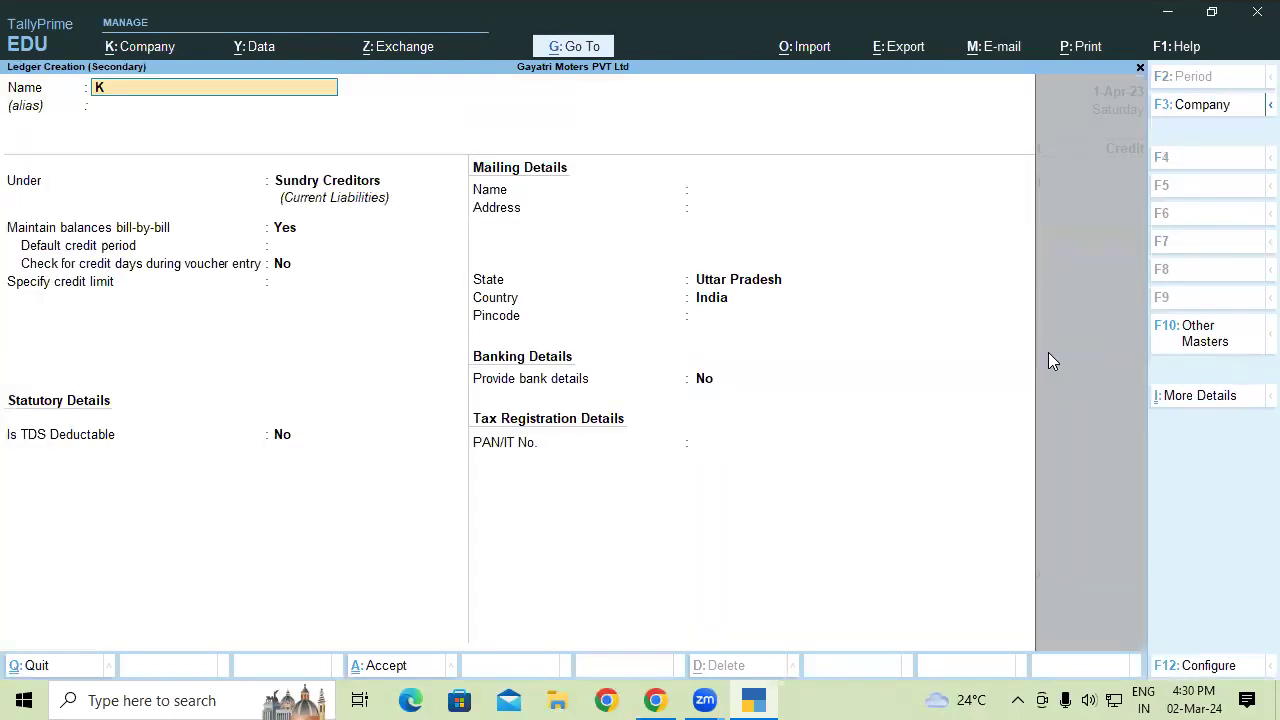
pyautogui.write('otak Bank')
pyautogui.press('Return')
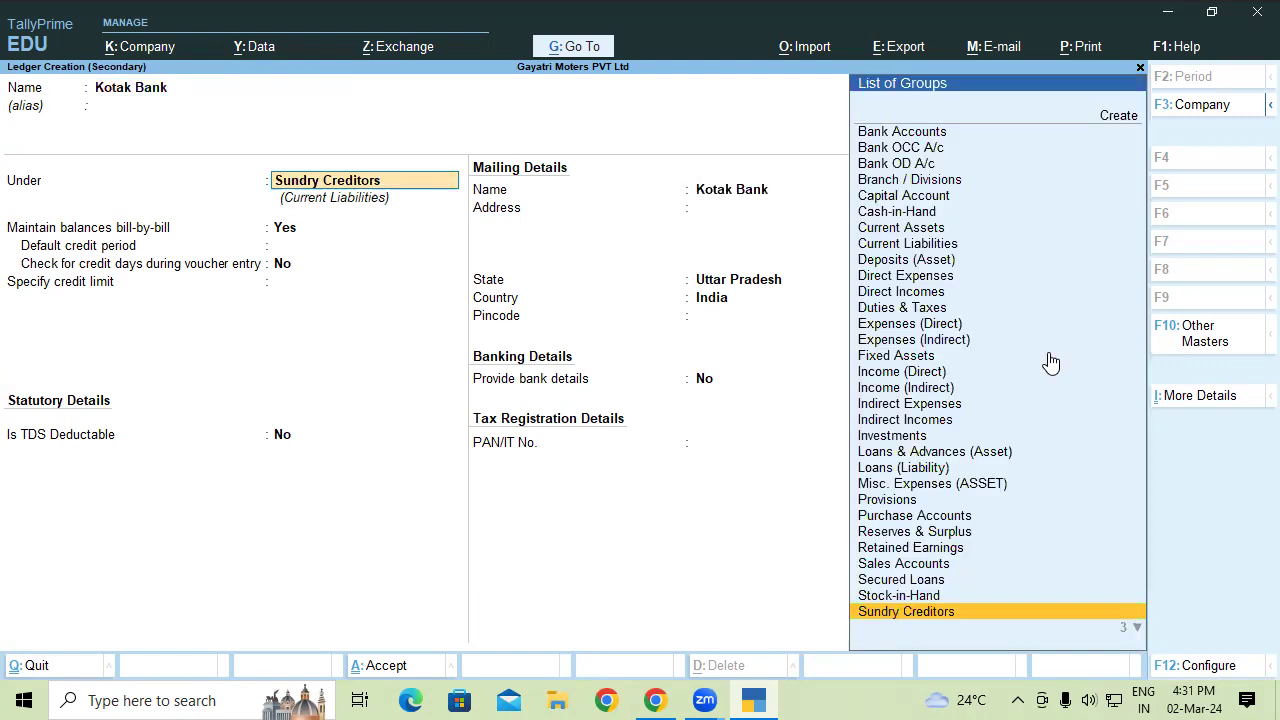
pyautogui.write('Ban')
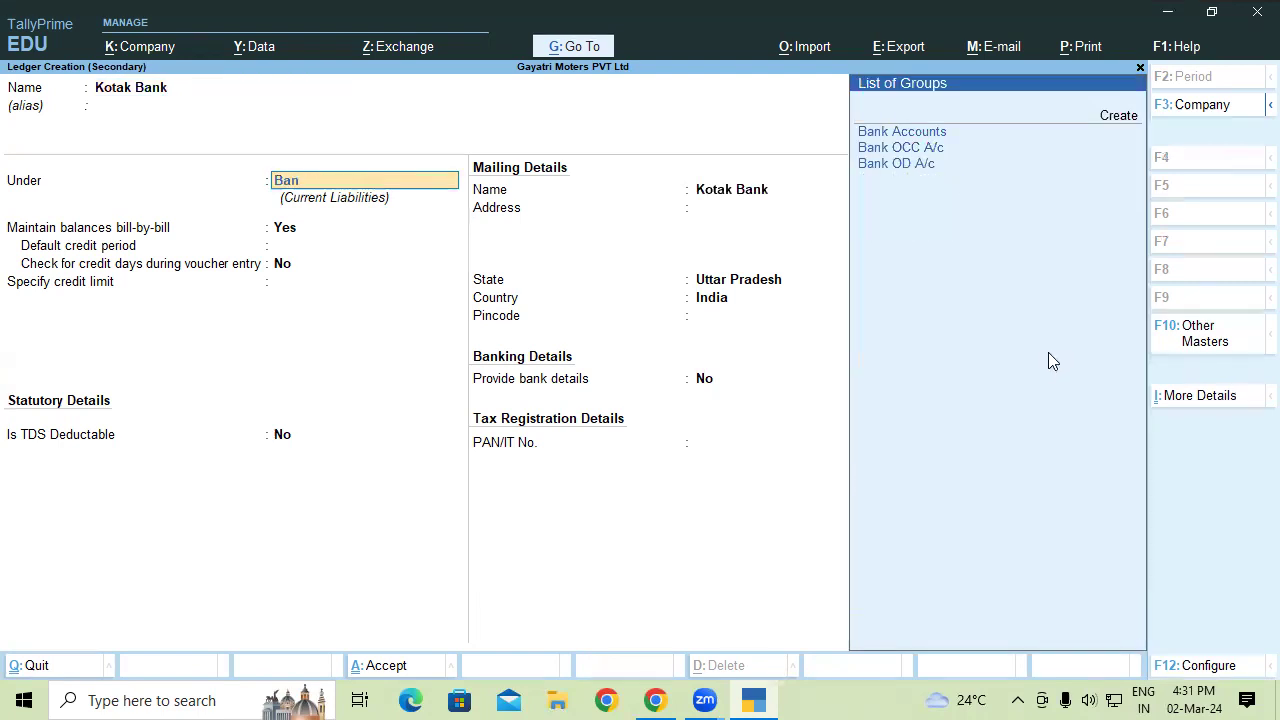
pyautogui.press('Return')
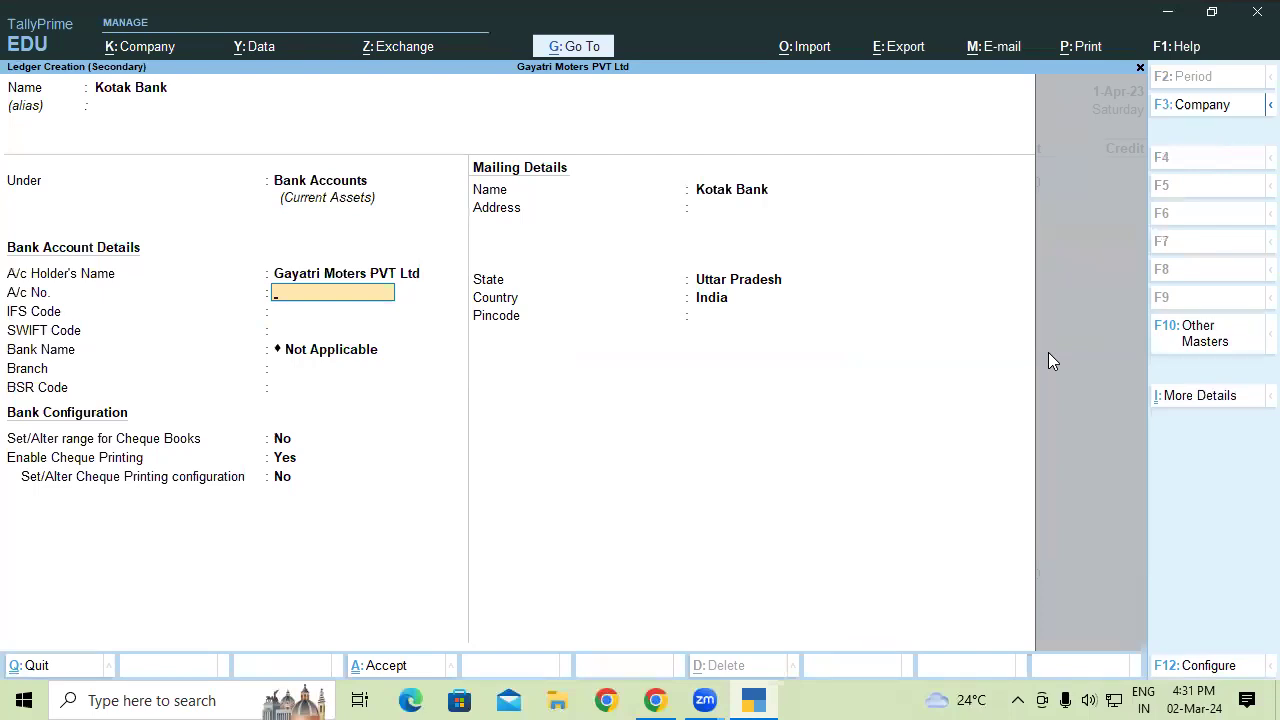
pyautogui.hotkey('ctrl', 'a')
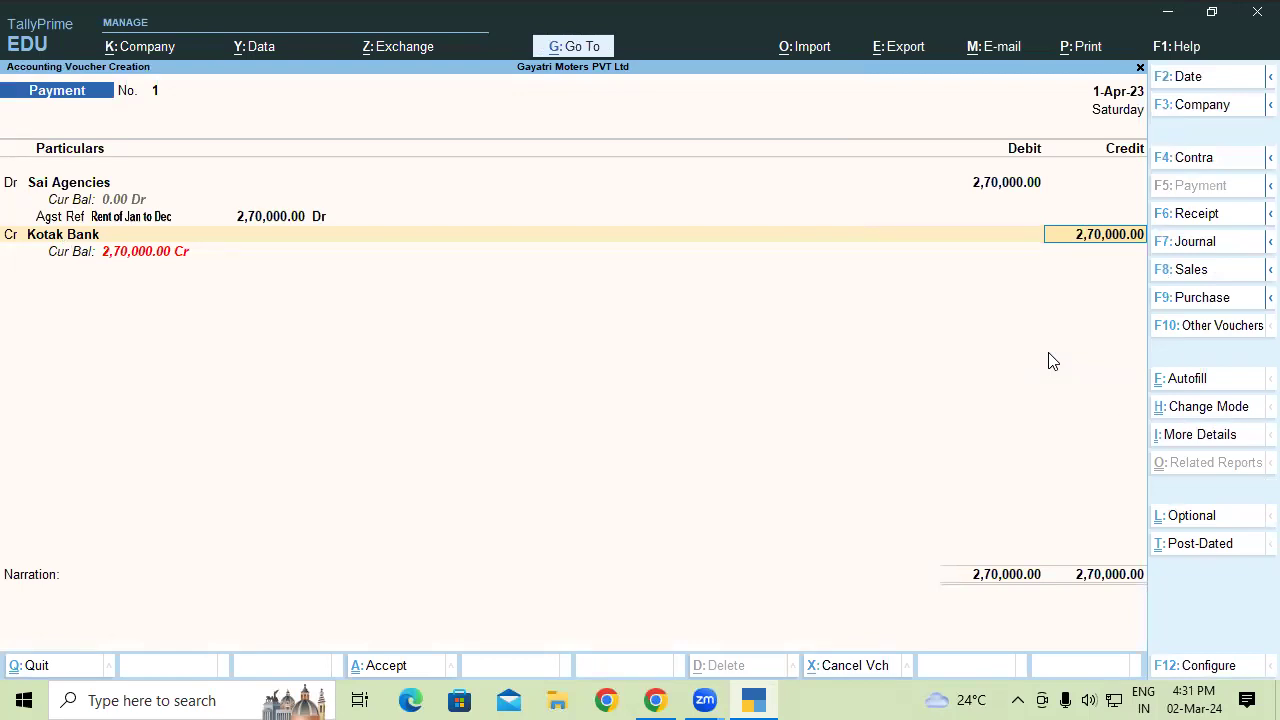
# - Pay the 2,70,000 from Kotak Bank by cheque number 14580 and save Payment No. 1
pyautogui.press('Return')
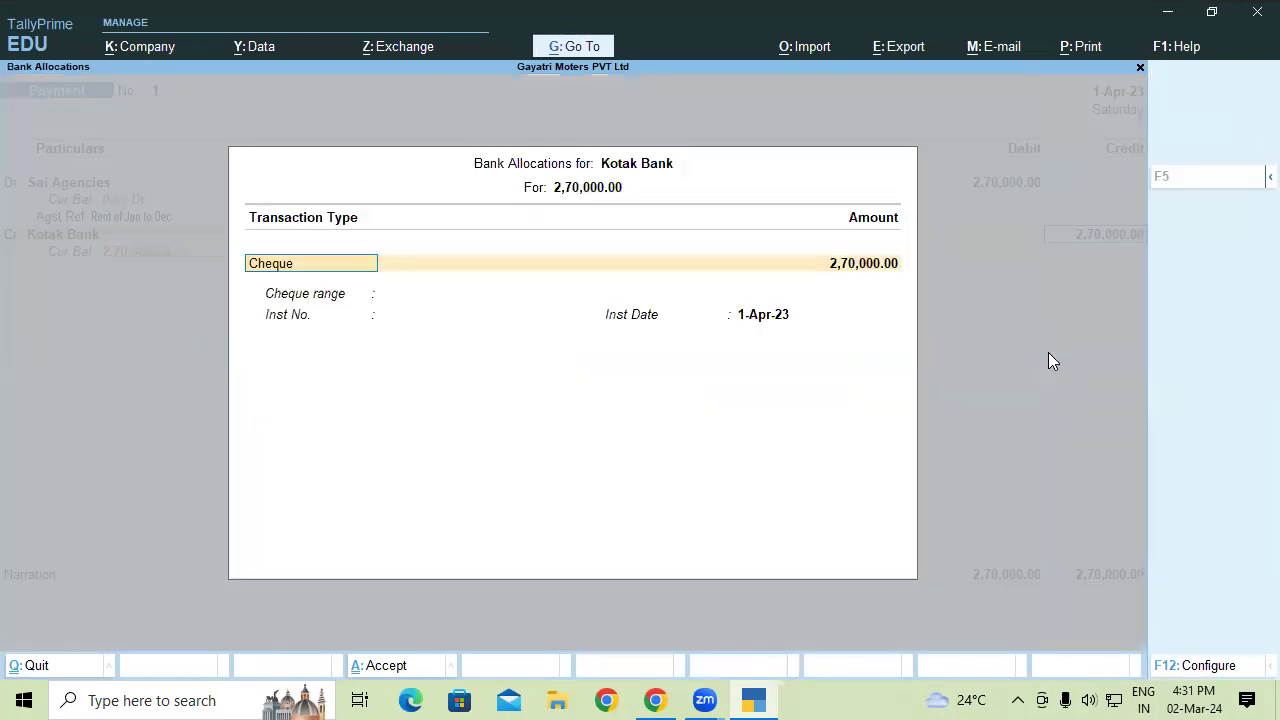
pyautogui.press('Return')
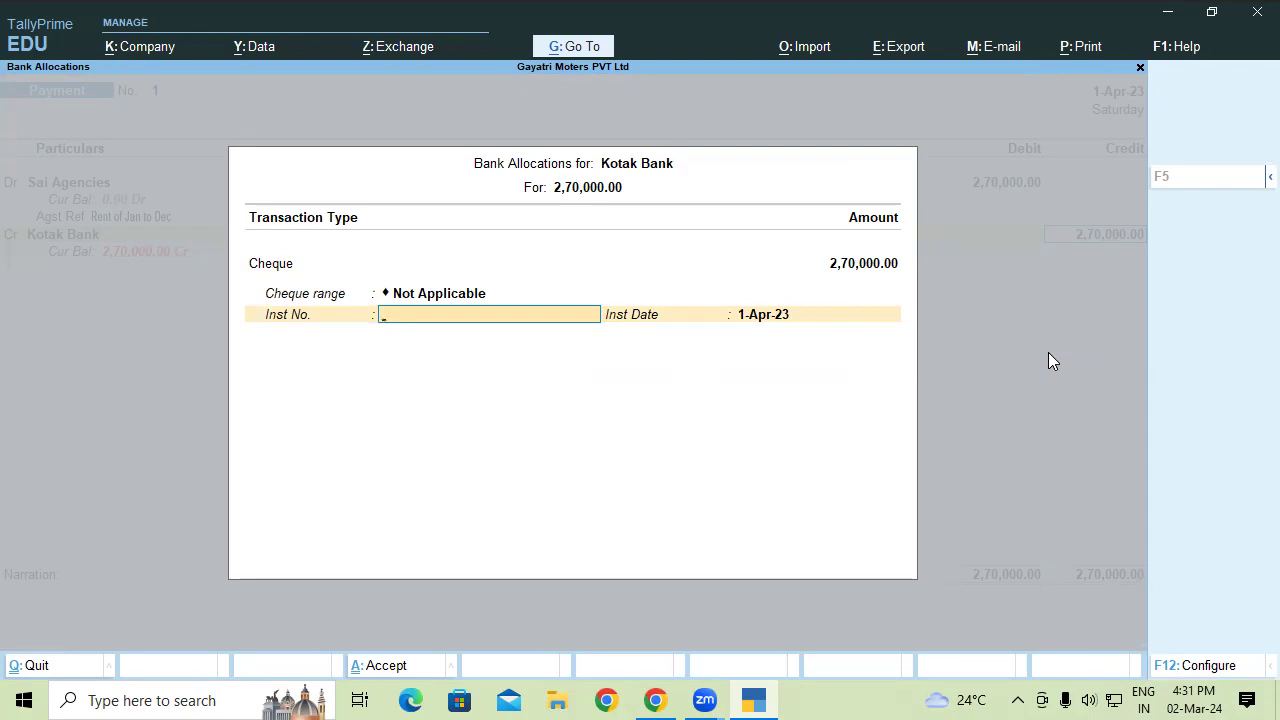
pyautogui.write('14')
pyautogui.write('80')
pyautogui.press('Return')
pyautogui.press('Return')
pyautogui.press('Return')
pyautogui.press('Return')
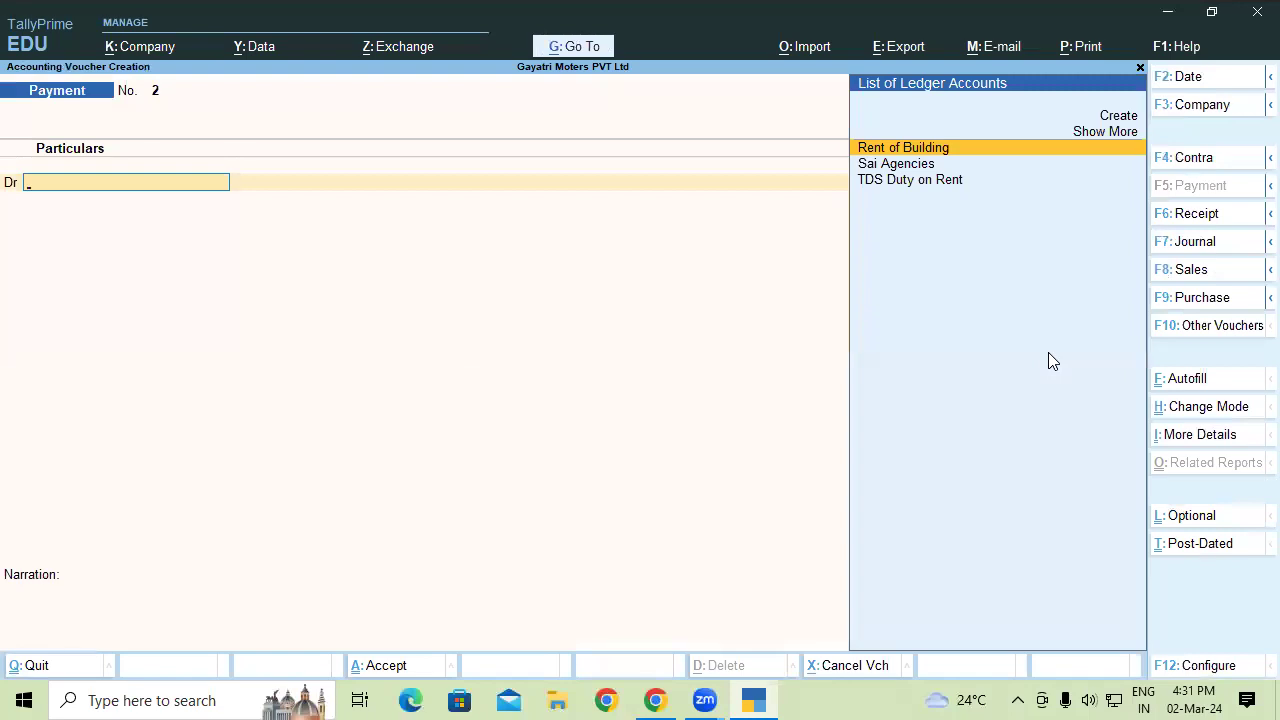
# - Debit TDS Duty on Rent 30,000.00 against the Jrnl / 1 / 1 TDS reference
pyautogui.write('Tds')
pyautogui.press('Return')
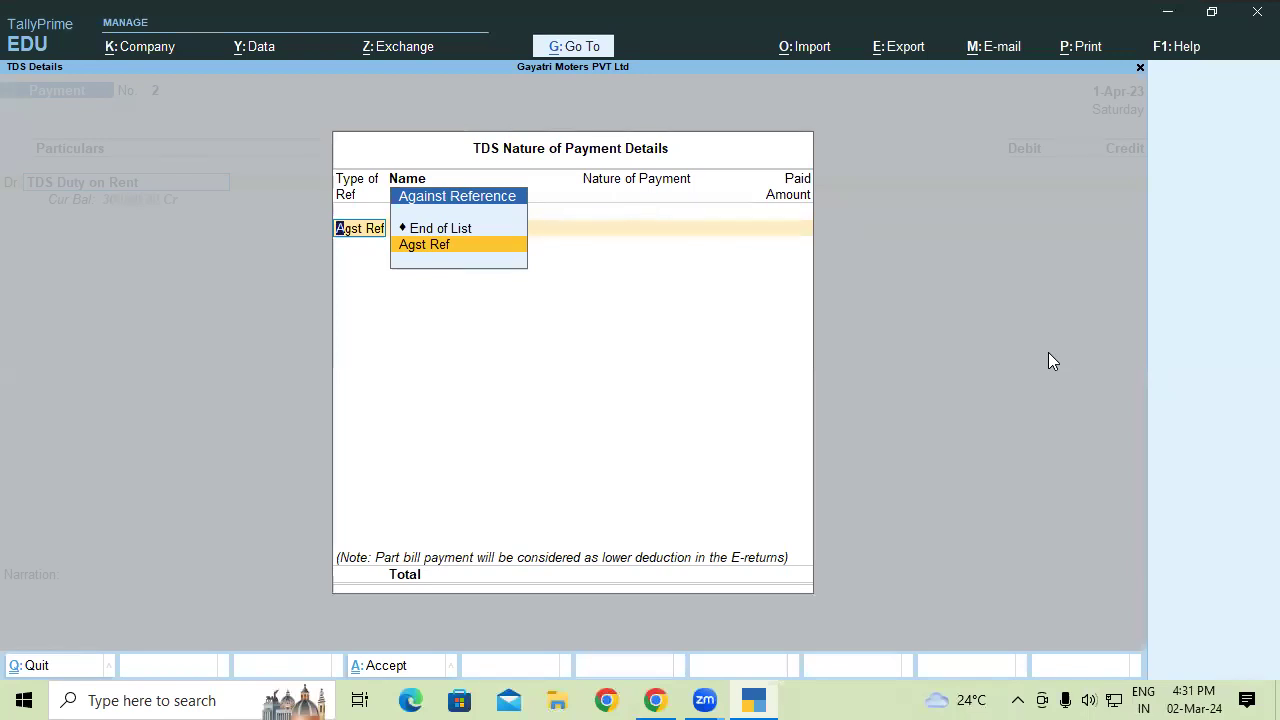
pyautogui.press('Return')
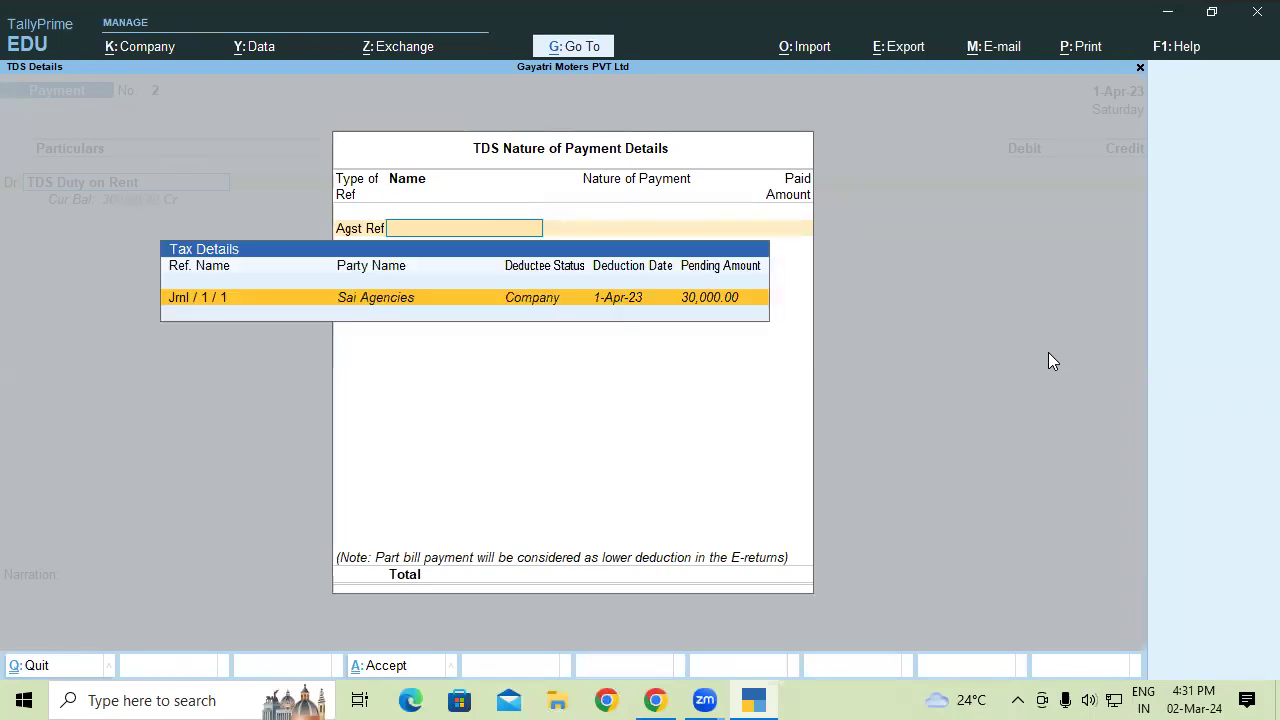
pyautogui.press('Return')
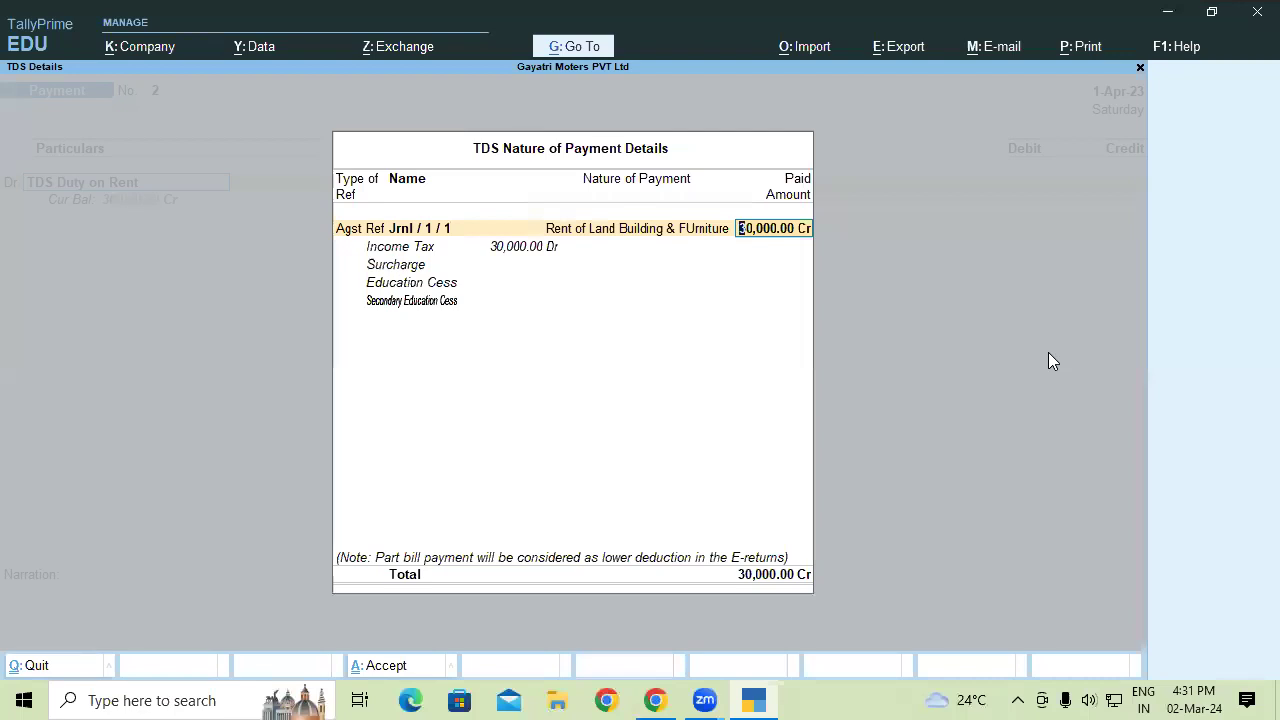
pyautogui.press('Return')
pyautogui.press('Return')
pyautogui.press('Return')
pyautogui.press('Return')
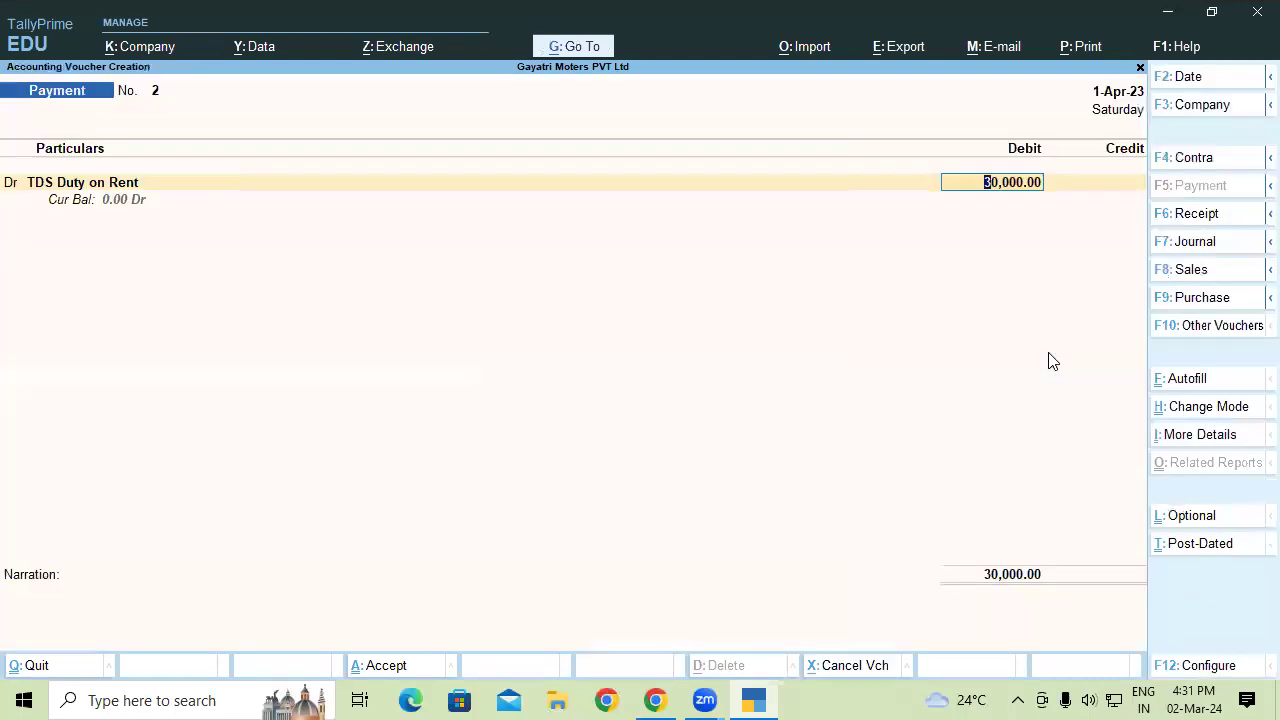
# - Credit Kotak Bank 30,000.00 by cheque with instrument number 14580
pyautogui.write('ko')
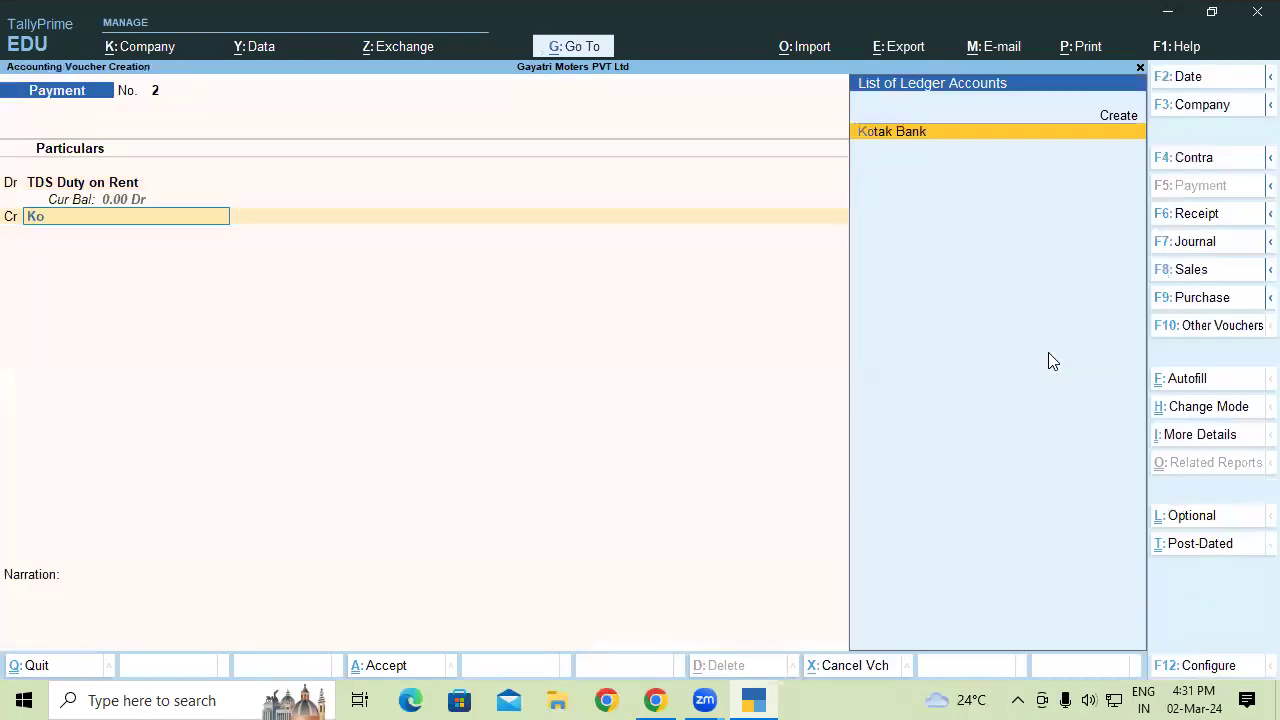
pyautogui.press('Return')
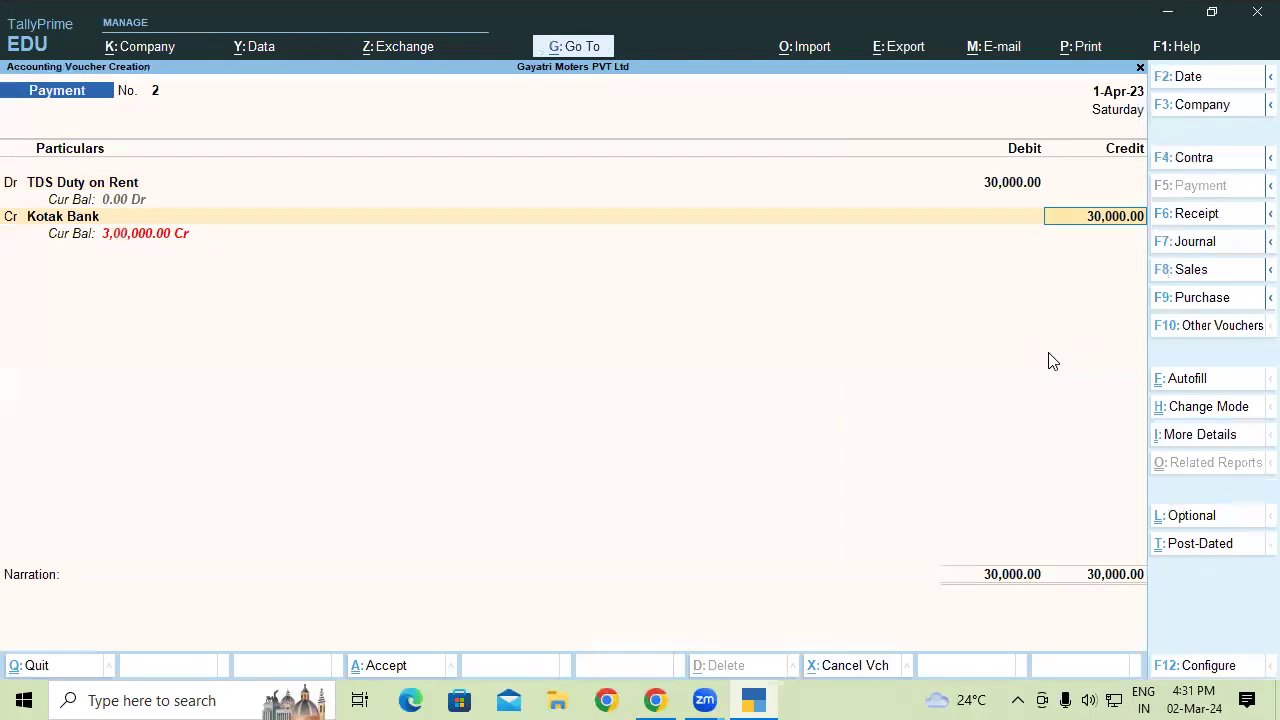
pyautogui.press('Return')
pyautogui.press('Return')
pyautogui.press('Return')
pyautogui.write('14580')
pyautogui.press('Return')
pyautogui.press('Return')
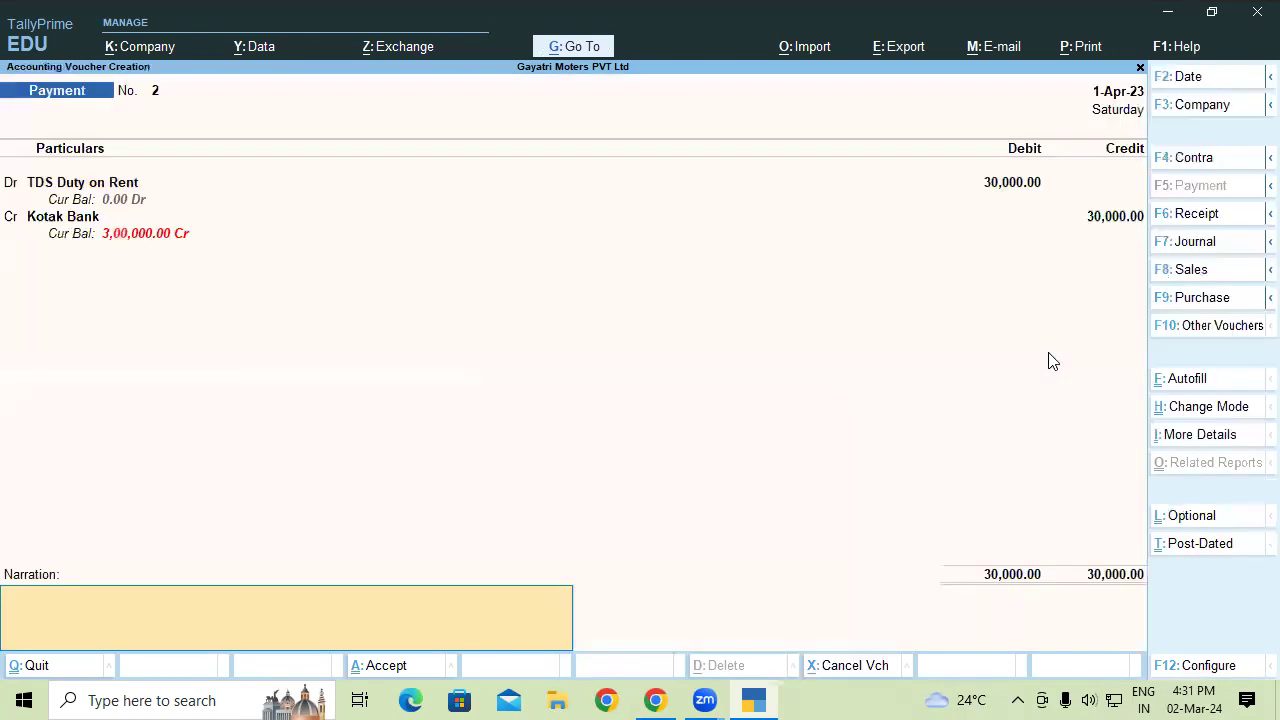
pyautogui.press('Return')
pyautogui.press('Return')
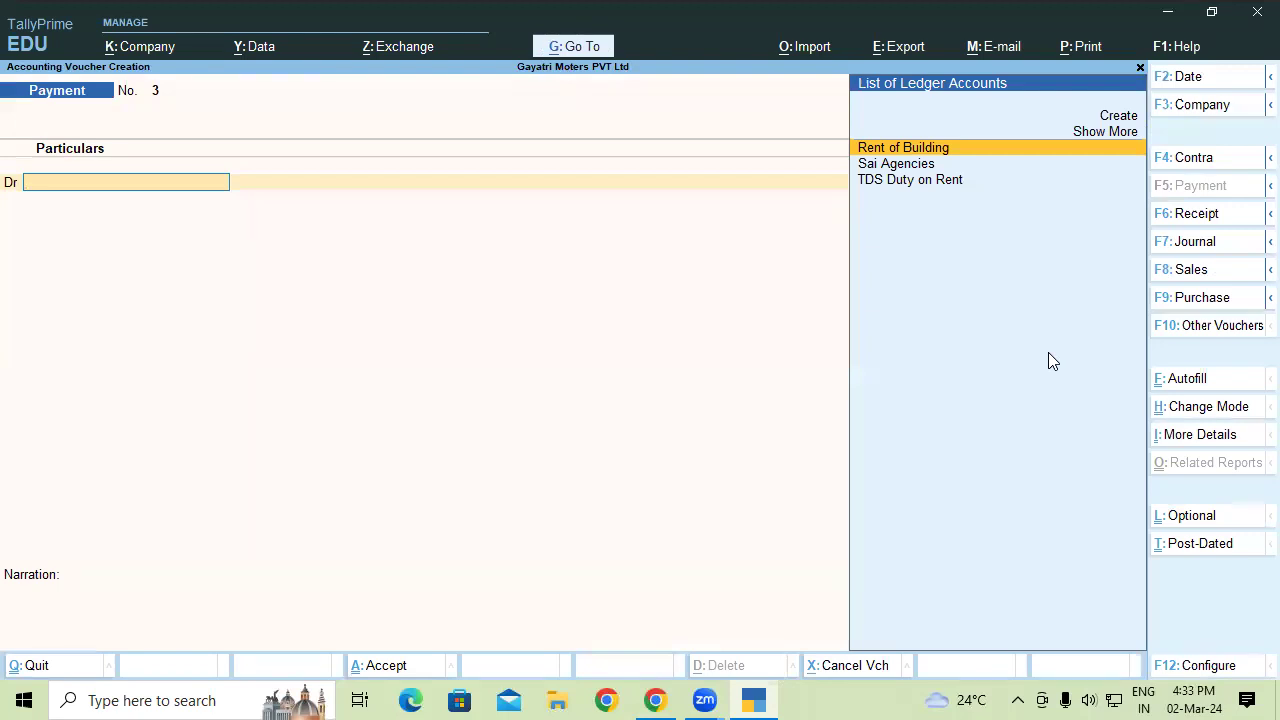
# - Create a new ledger named Rent of Furniture under Indirect Expenses
pyautogui.press('Escape')
pyautogui.press('Escape')
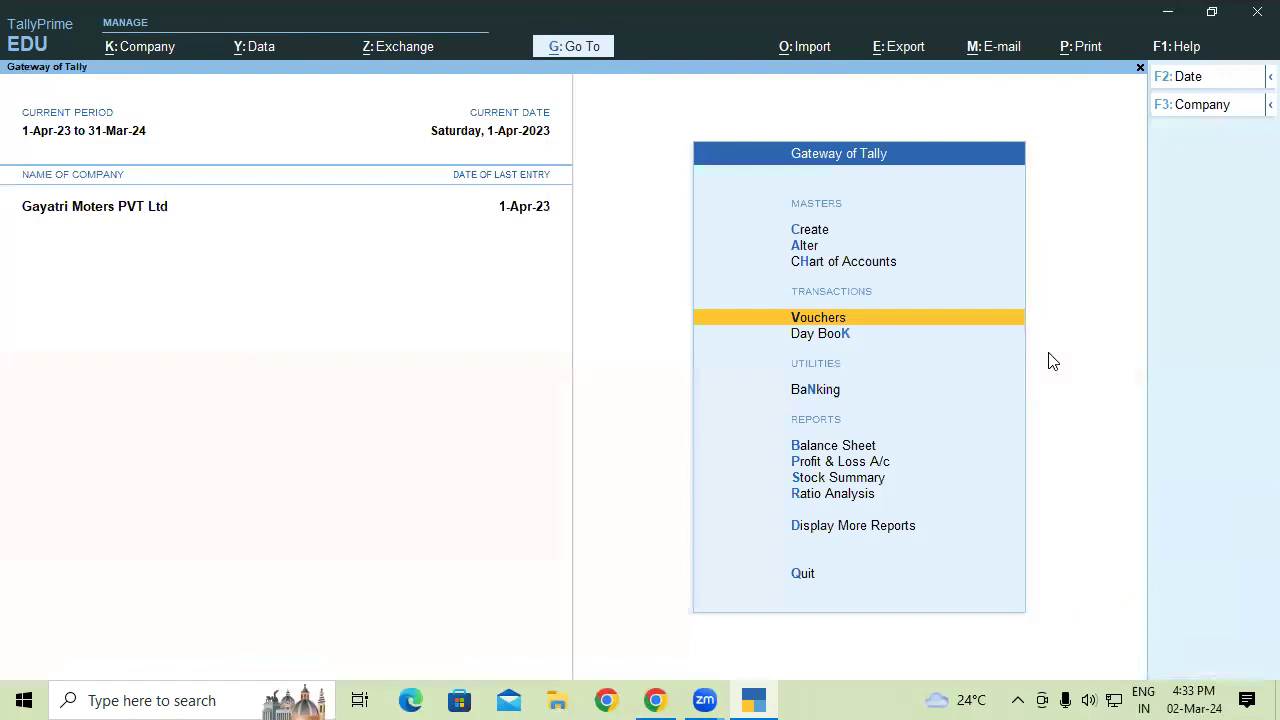
pyautogui.press('Up')
pyautogui.press('Up')
pyautogui.press('Up')
pyautogui.press('Return')
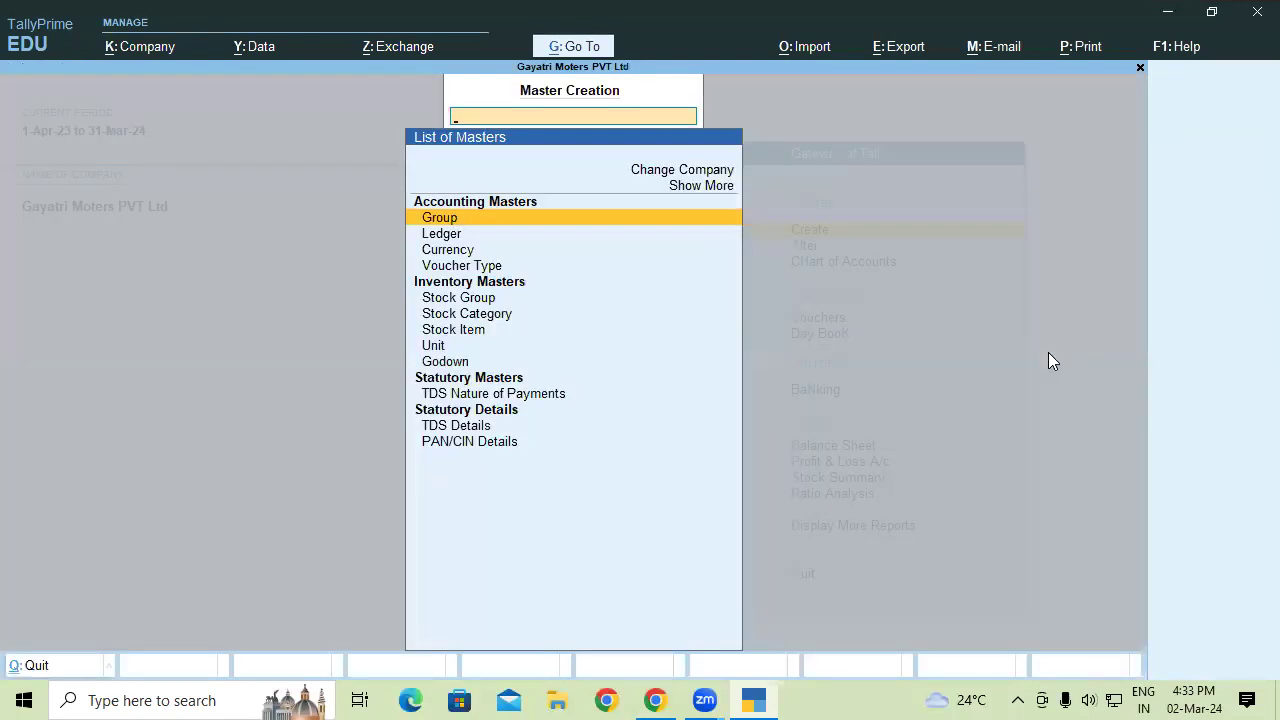
pyautogui.press('Down')
pyautogui.press('Return')
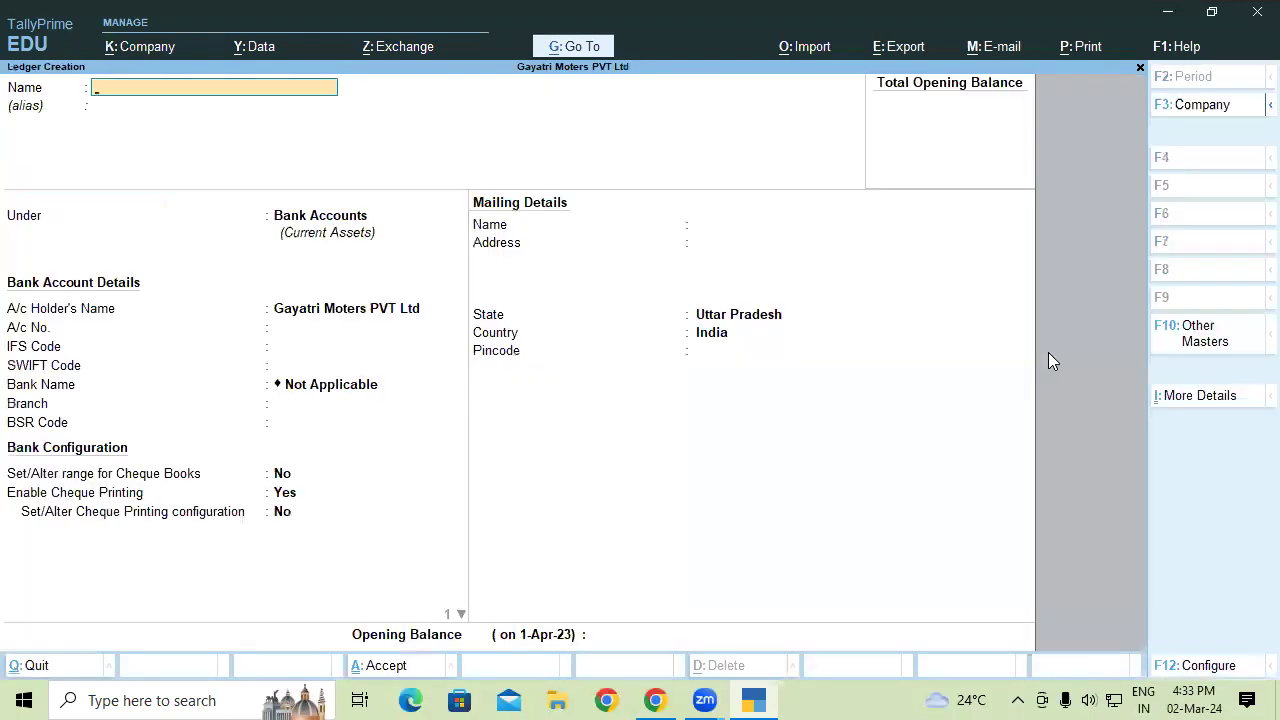
pyautogui.write('Rent of Furni')
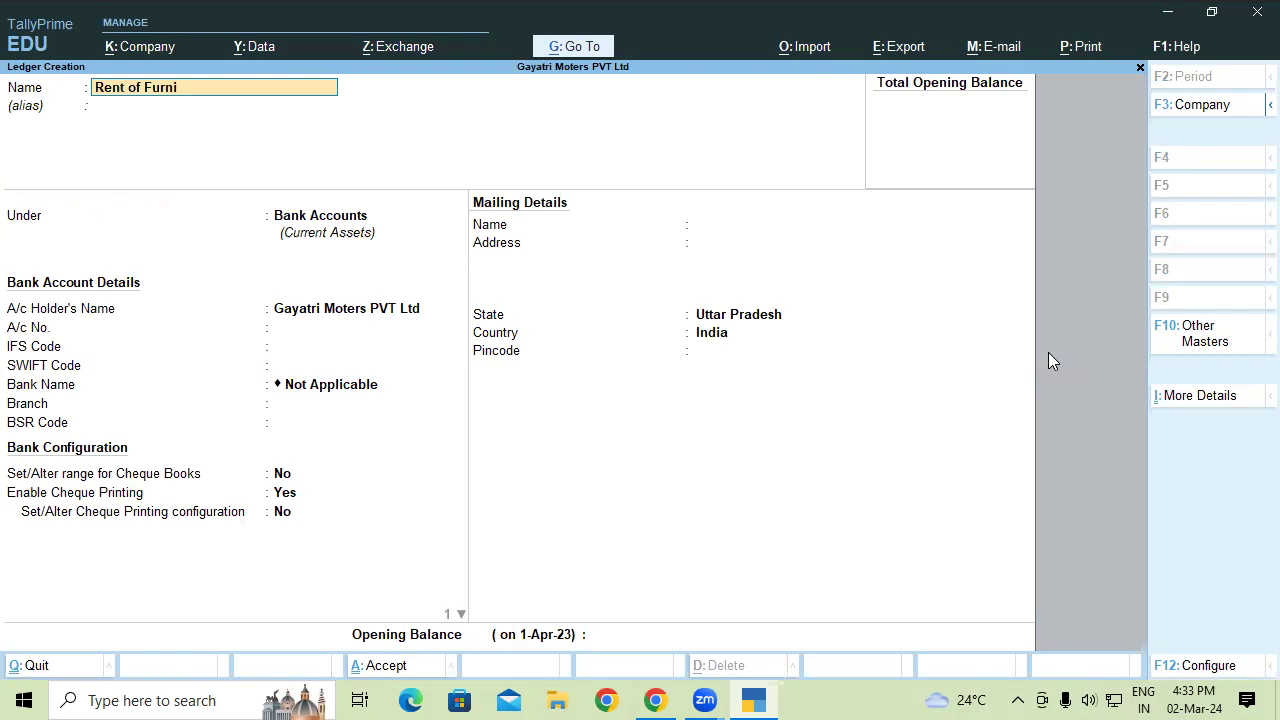
pyautogui.write('ture')
pyautogui.press('Return')
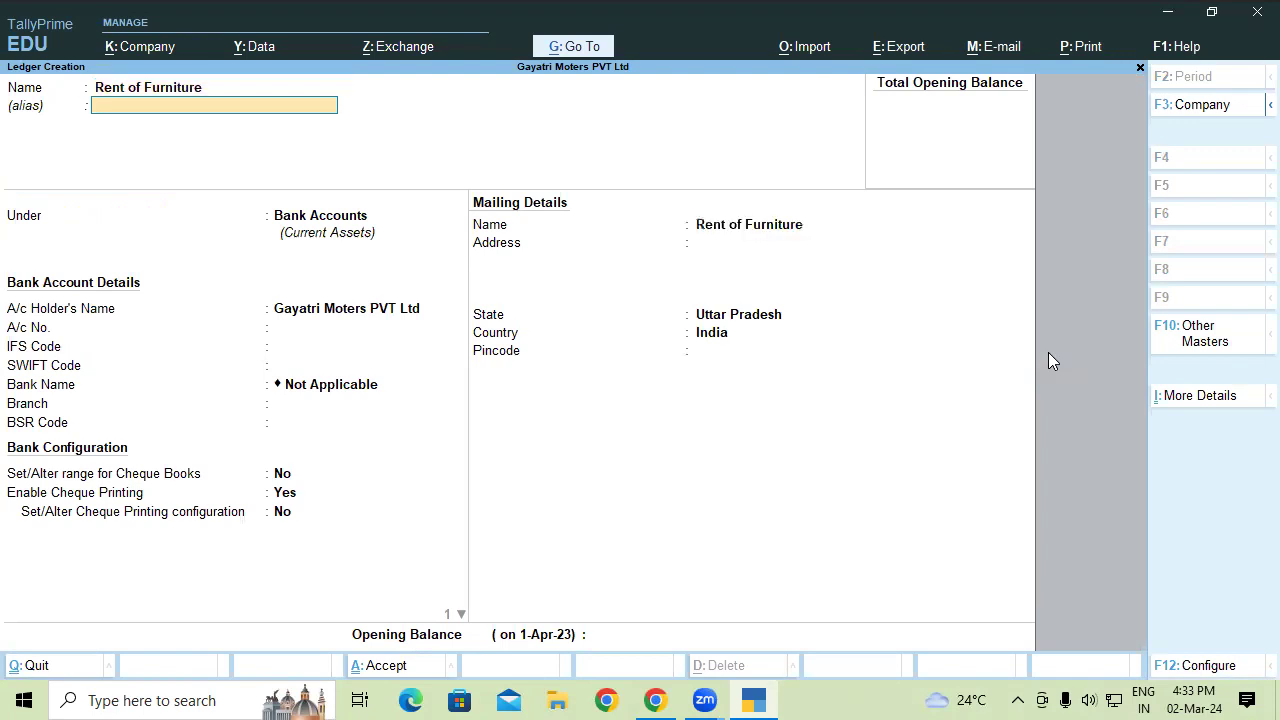
pyautogui.press('Return')
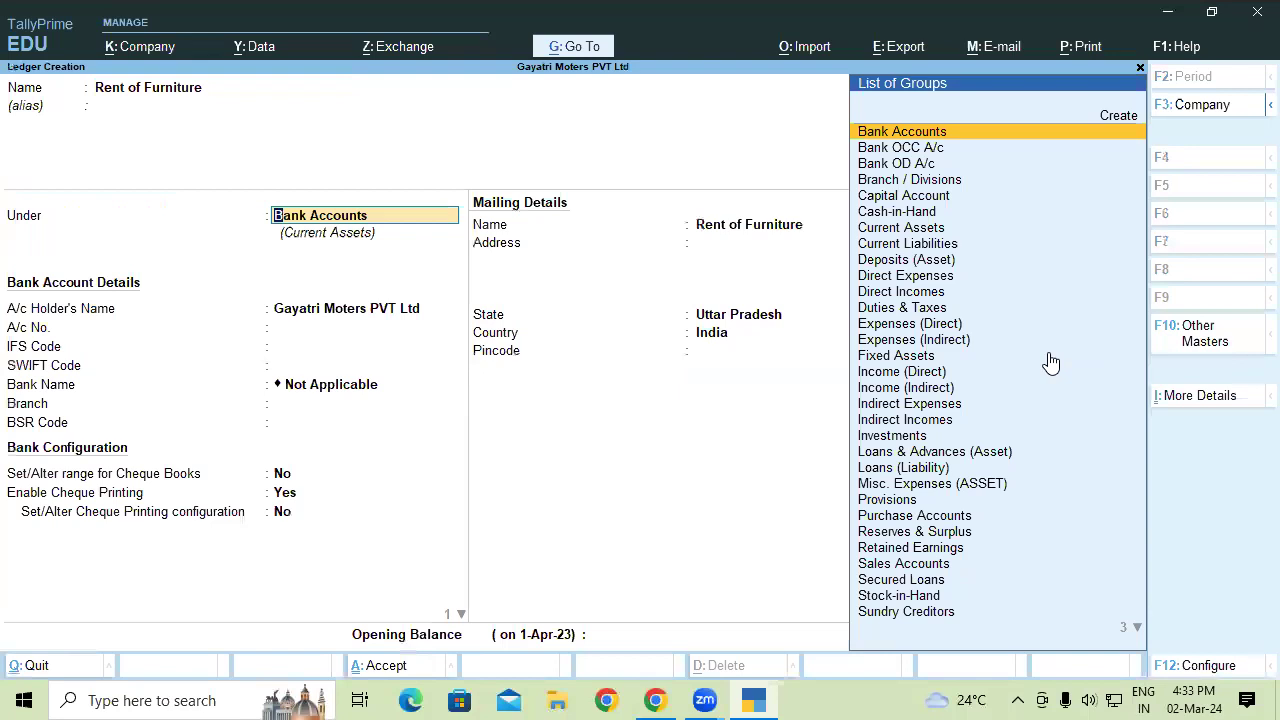
pyautogui.write('In')
pyautogui.press('Up')
pyautogui.press('Up')
pyautogui.press('Return')
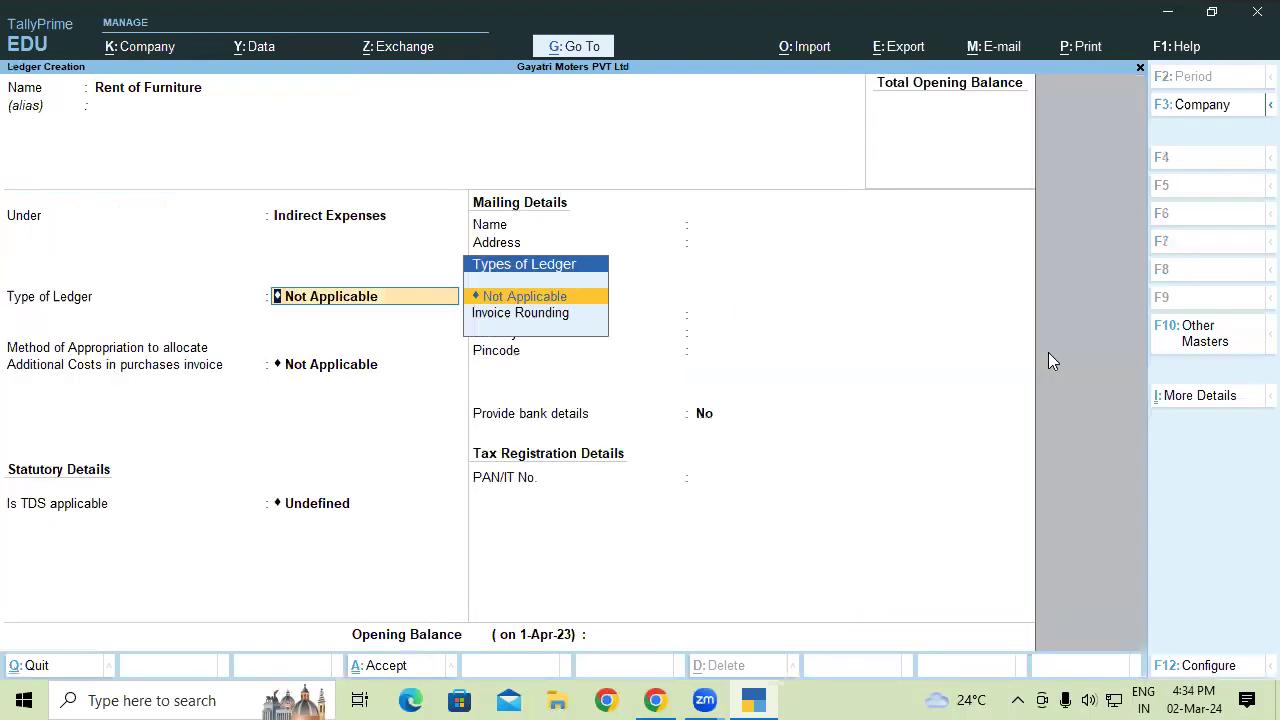
pyautogui.press('Return')
pyautogui.press('Return')
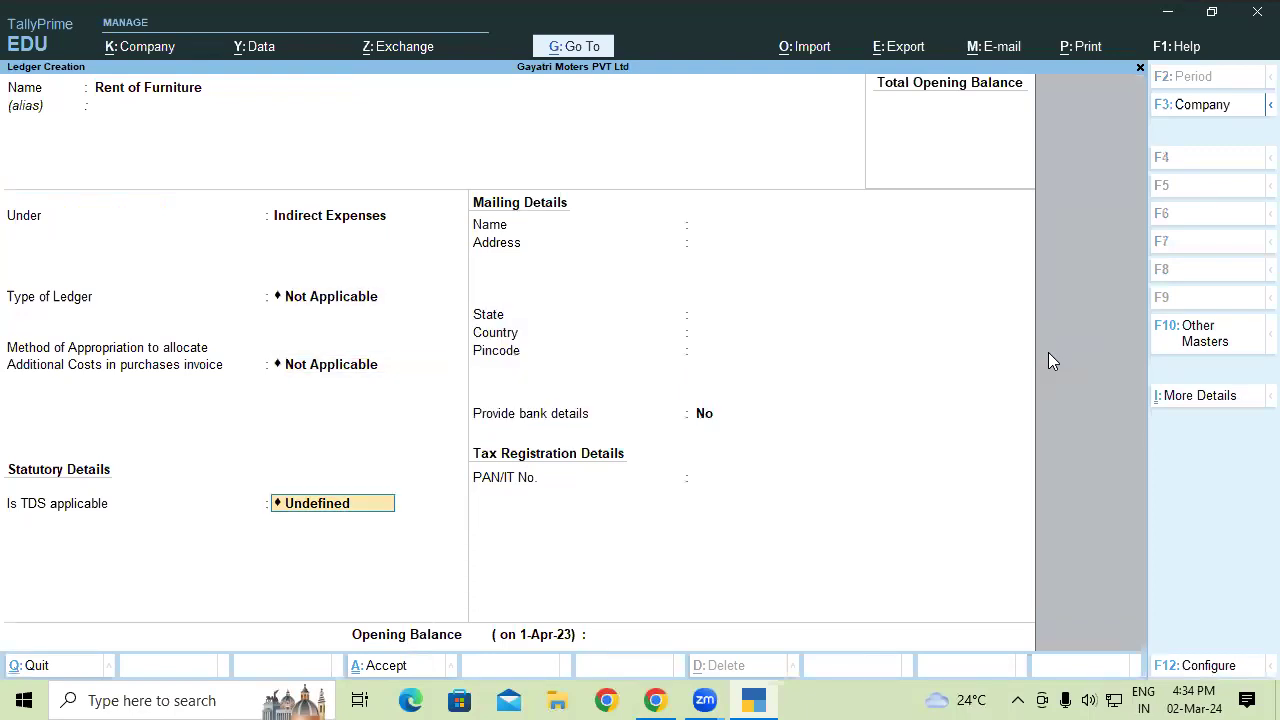
# - Make it TDS-applicable as Rent of Land Building & FUrniture, save, and return to Gateway
pyautogui.press('BackSpace')
pyautogui.press('Up')
pyautogui.press('Up')
pyautogui.press('Up')
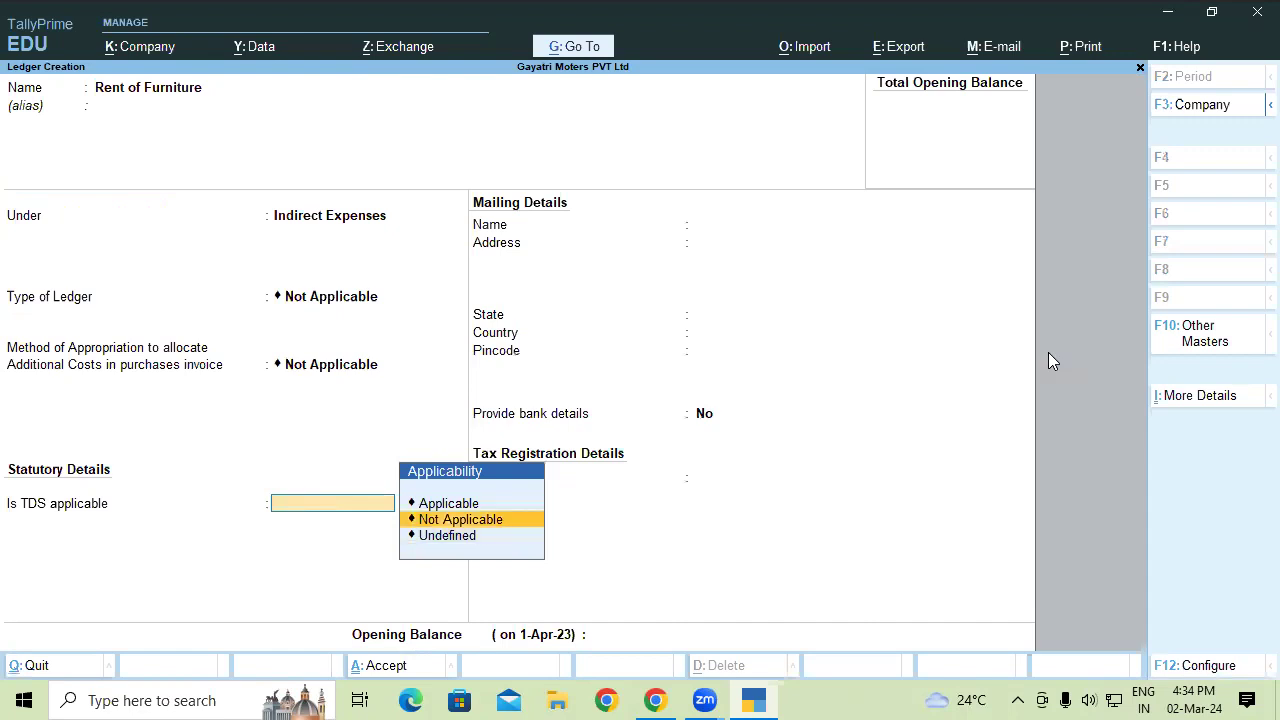
pyautogui.press('Return')
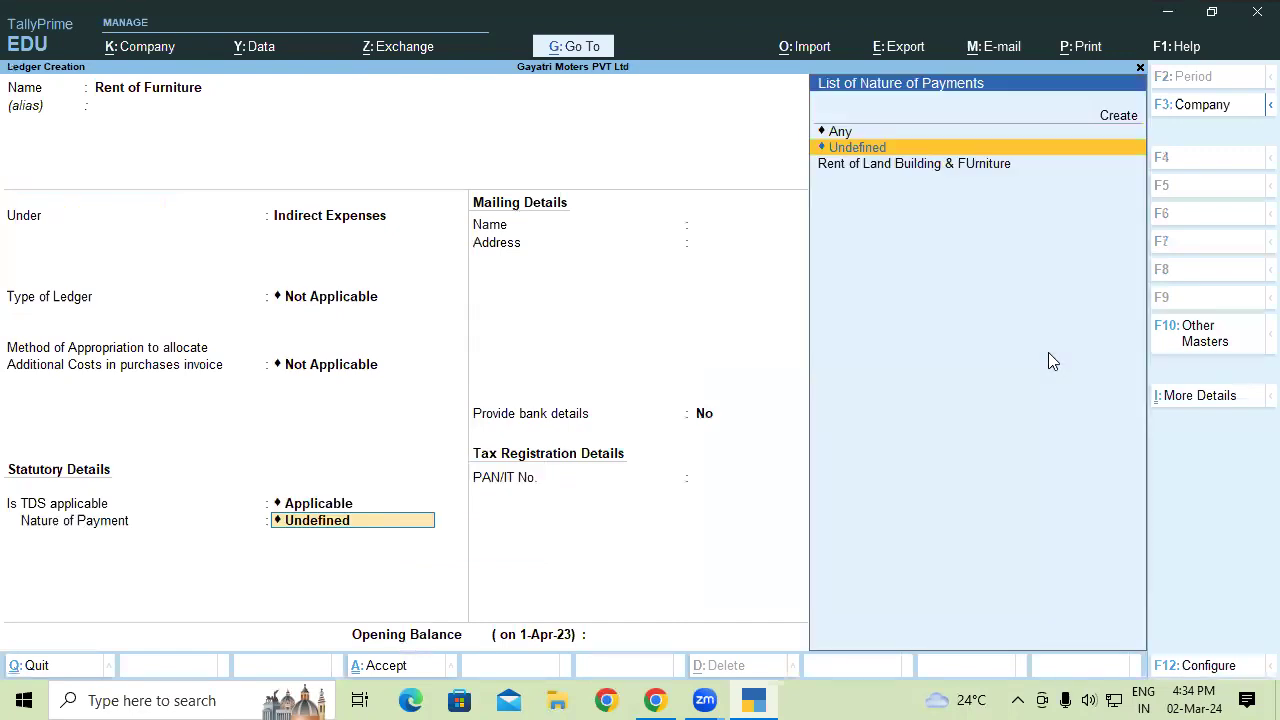
pyautogui.press('Down')
pyautogui.press('Return')
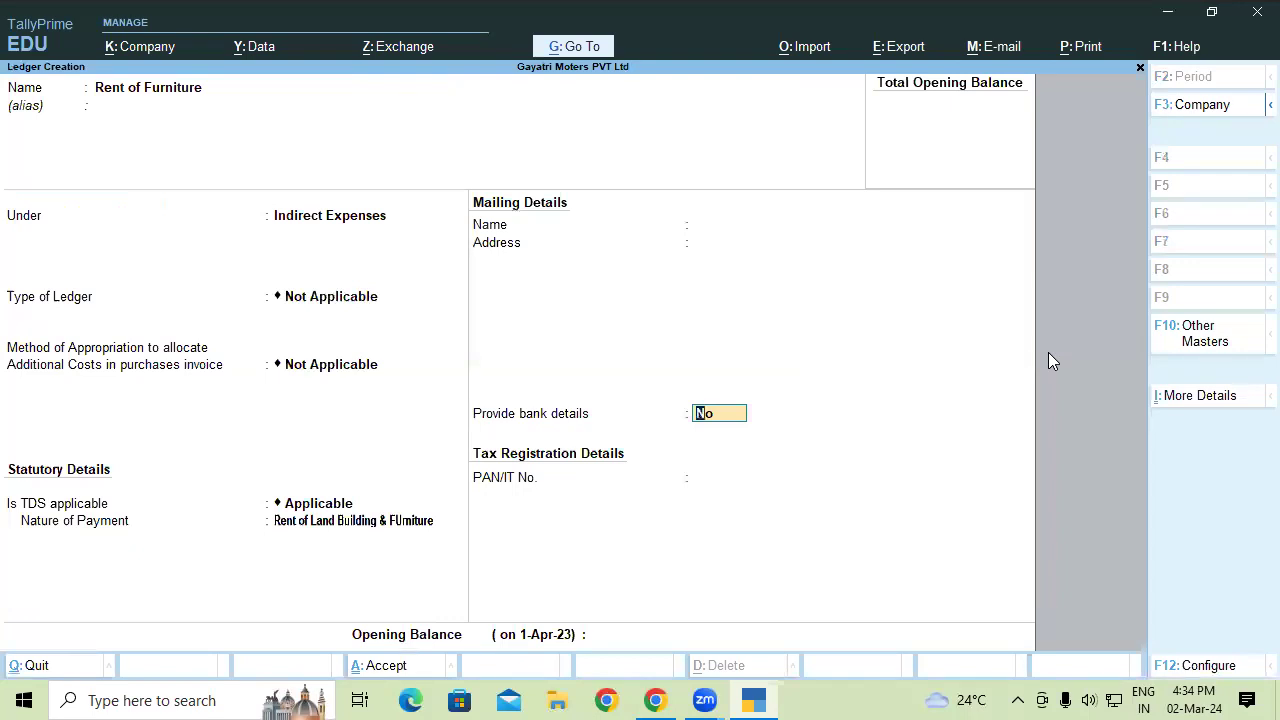
pyautogui.press('Return')
pyautogui.press('Return')
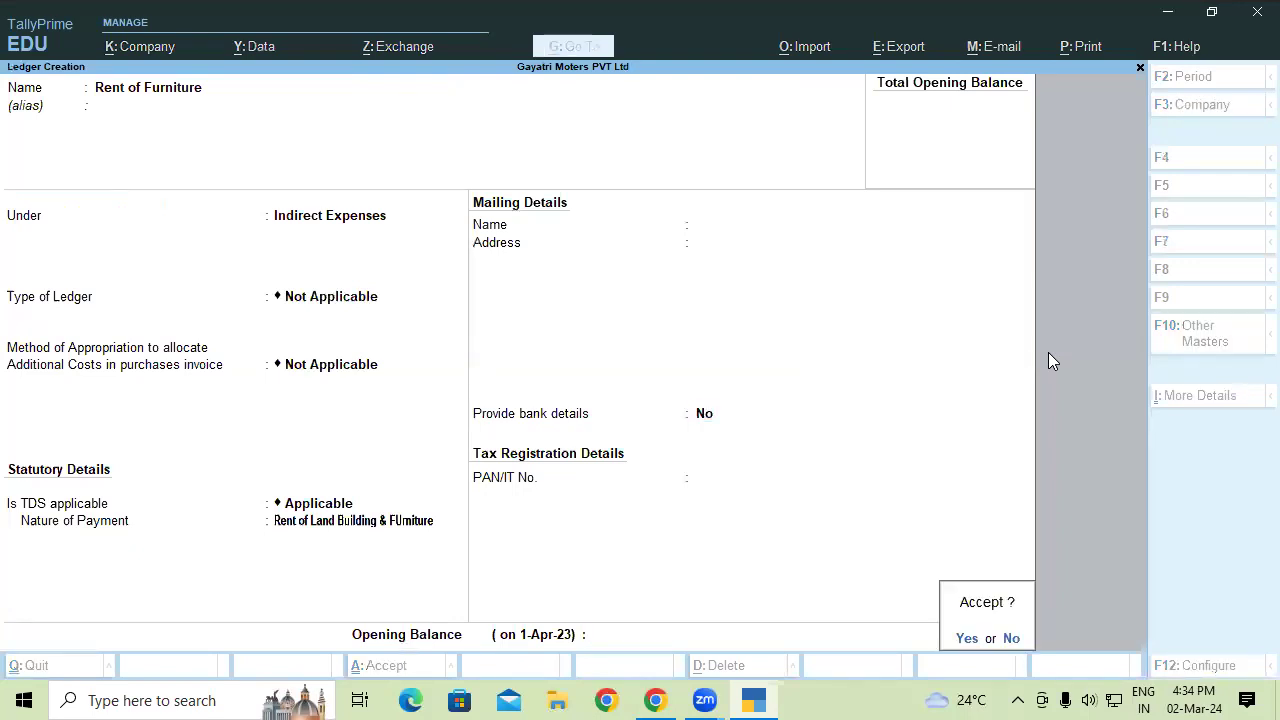
pyautogui.press('Return')
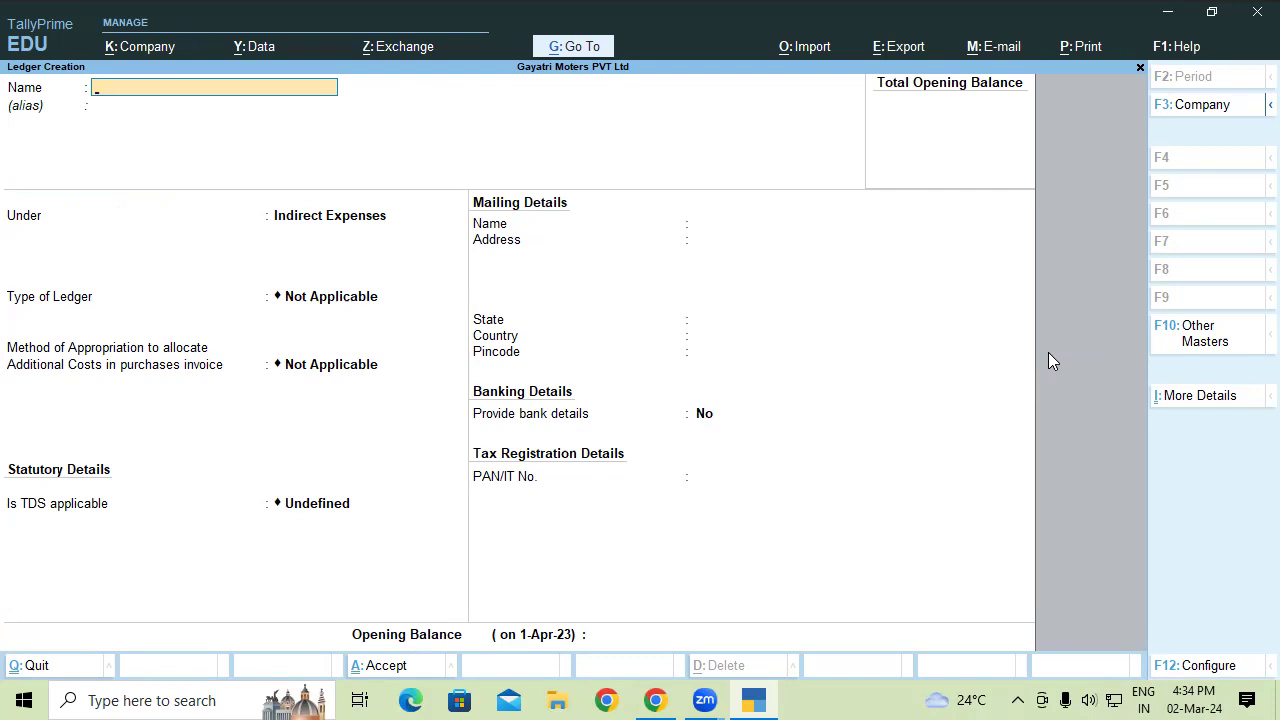
pyautogui.press('Escape')
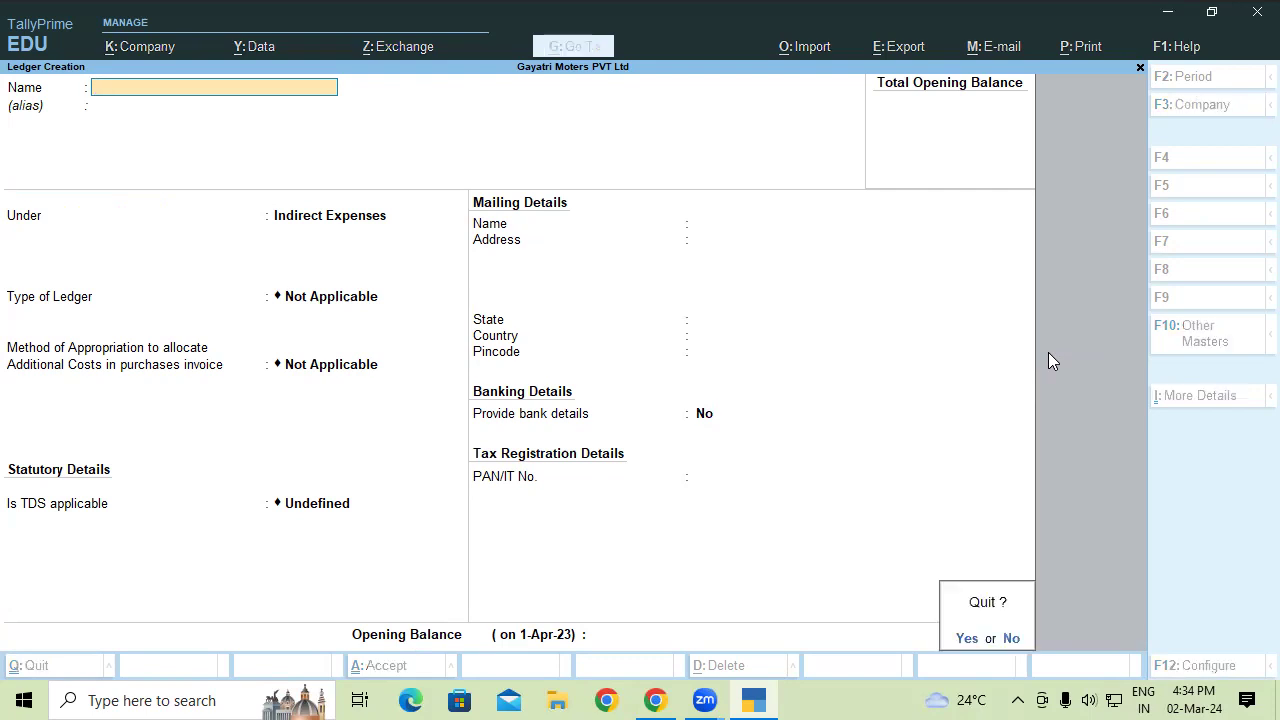
pyautogui.press('y')
pyautogui.press('Escape')
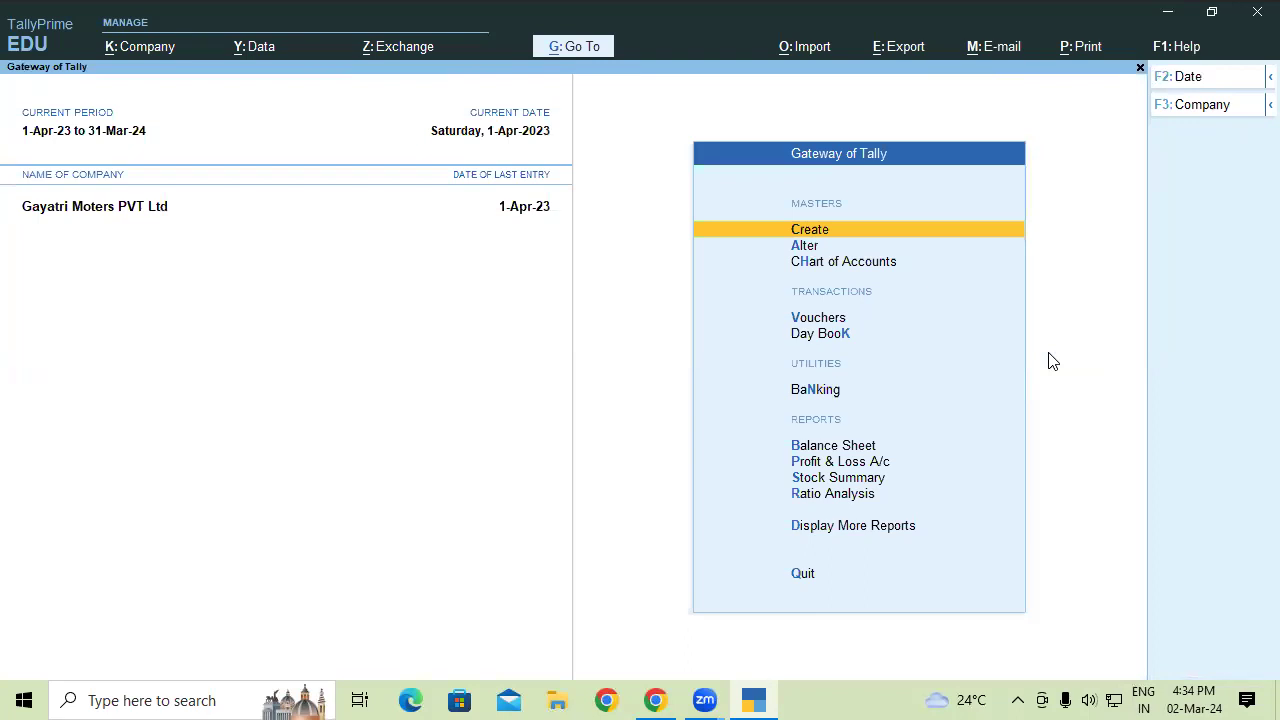
# - Begin Journal No. 2 with a 2,90,000 debit to Rent of Furniture
pyautogui.press('v')
pyautogui.press('F7')
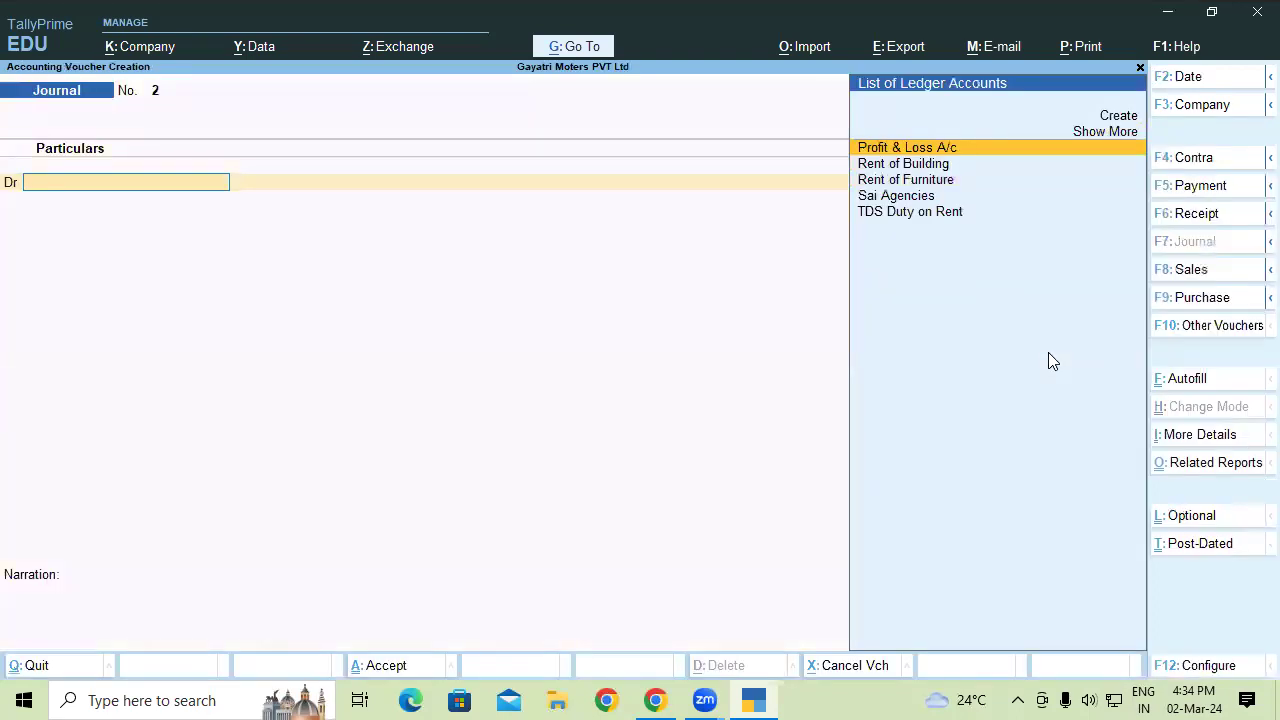
pyautogui.write('Re')
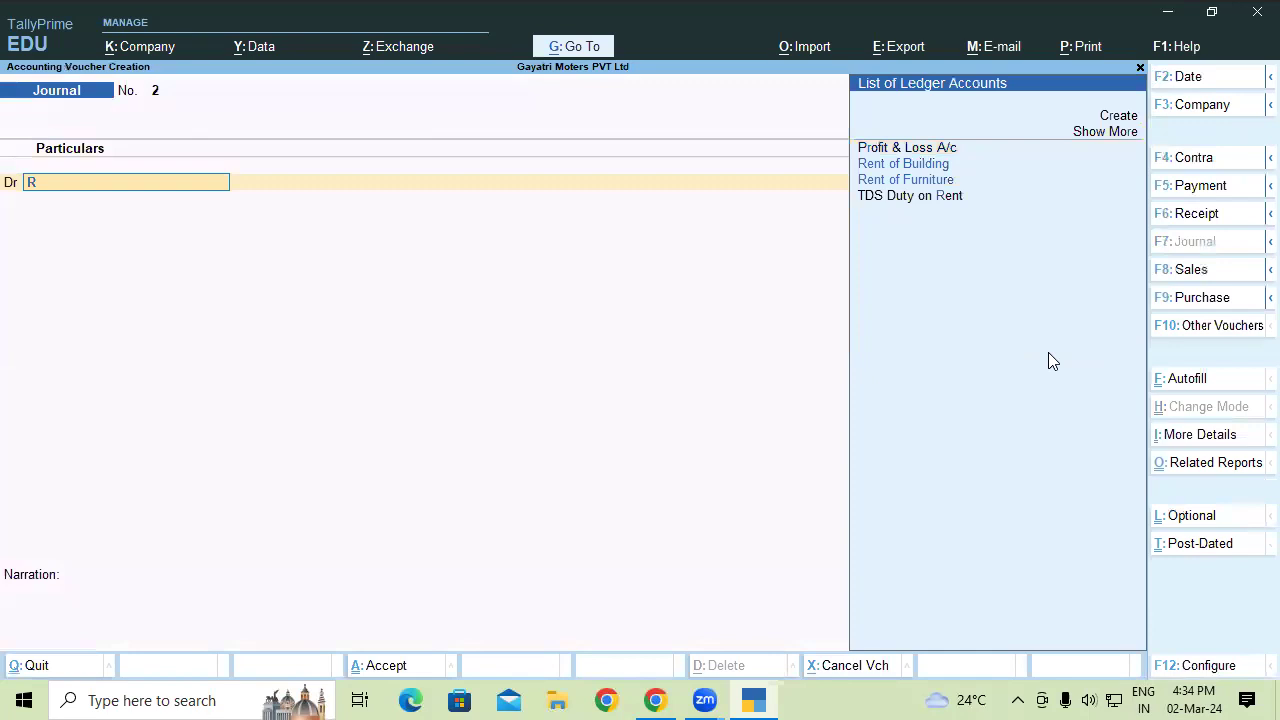
pyautogui.press('Down')
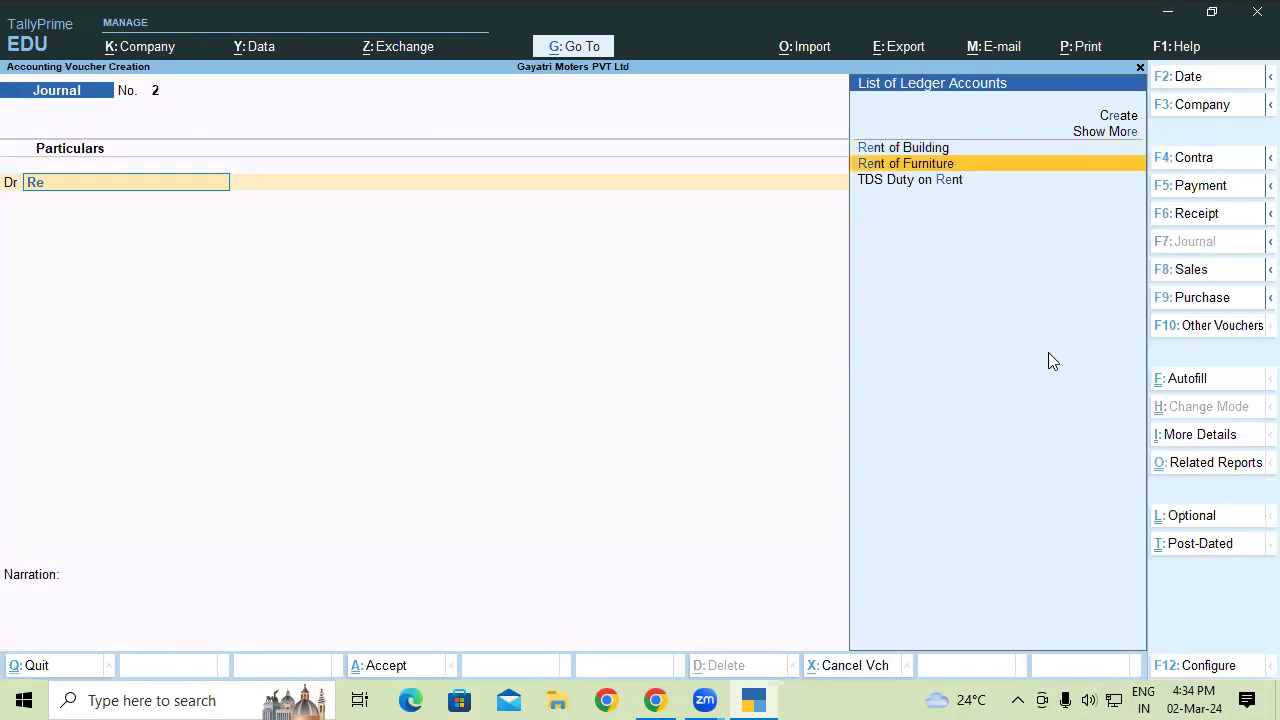
pyautogui.press('Return')
pyautogui.write('2')
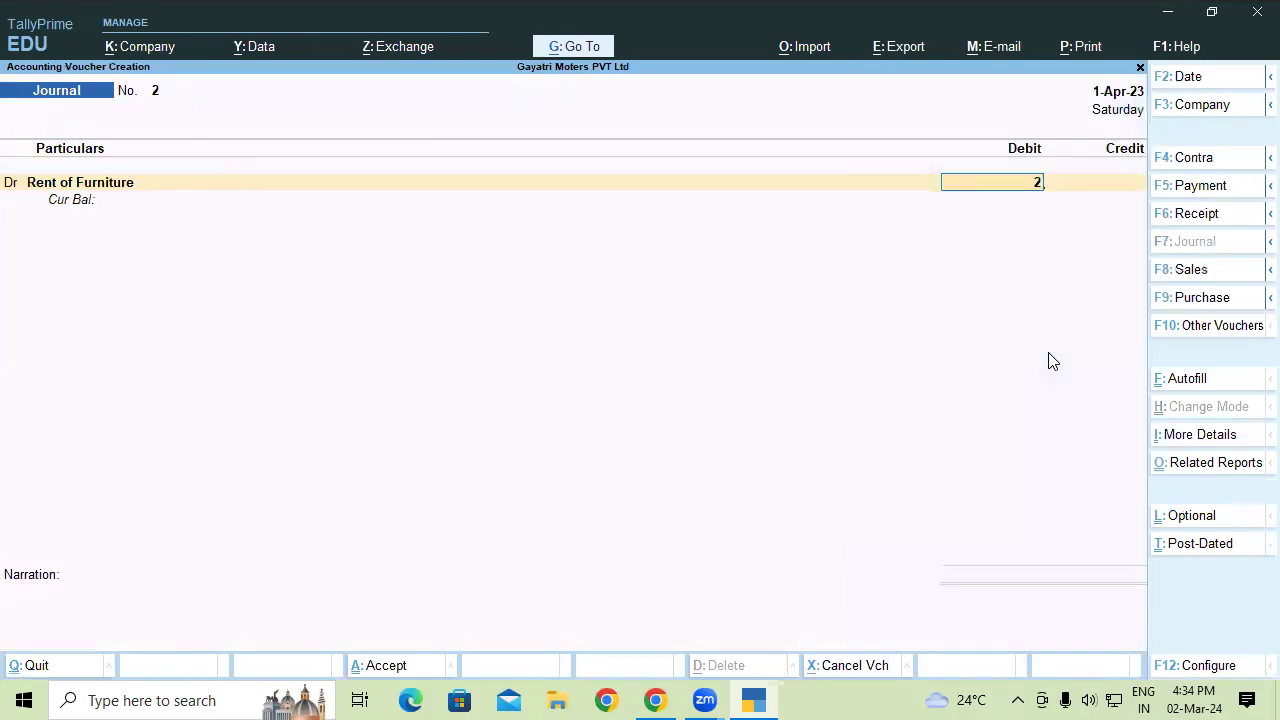
pyautogui.write('90000')
pyautogui.press('Return')
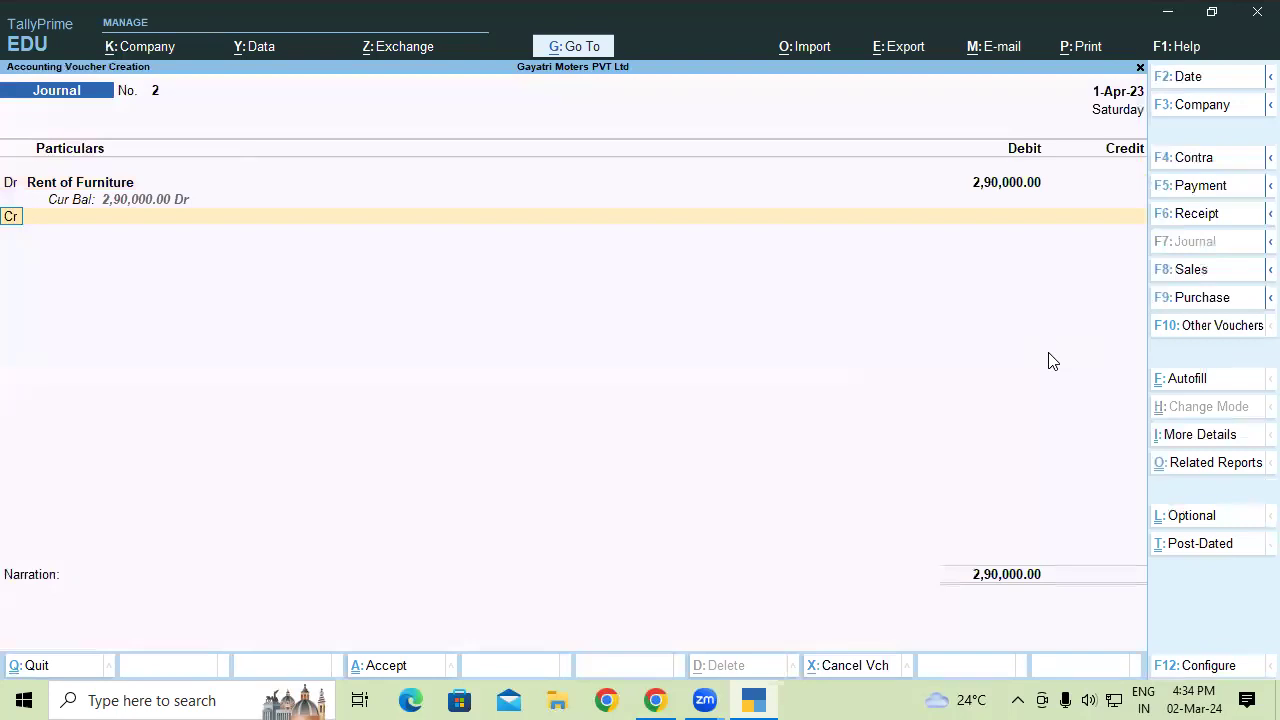
pyautogui.press('Return')
# - Credit Sai Agencies with new bills Rent of Fur 2,90,000 Cr and Tds of Fur 29,000 Dr
pyautogui.write('Sa')
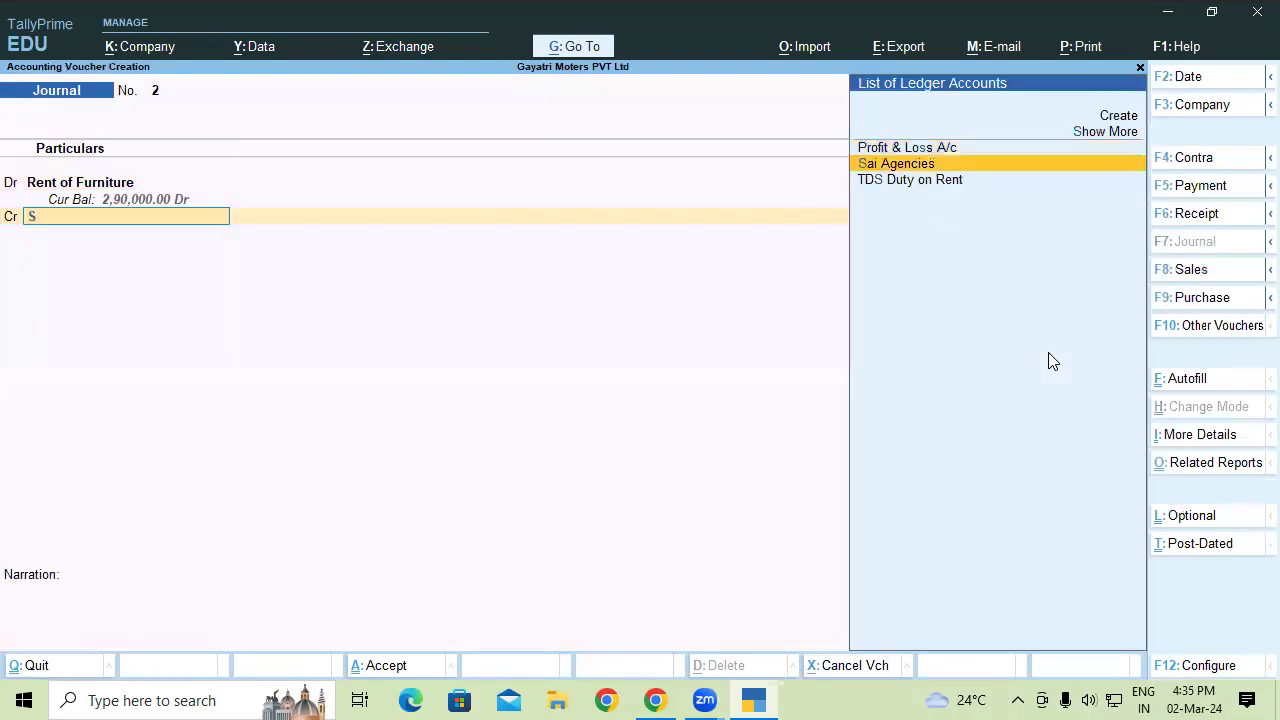
pyautogui.press('Return')
pyautogui.press('Return')
pyautogui.press('Return')
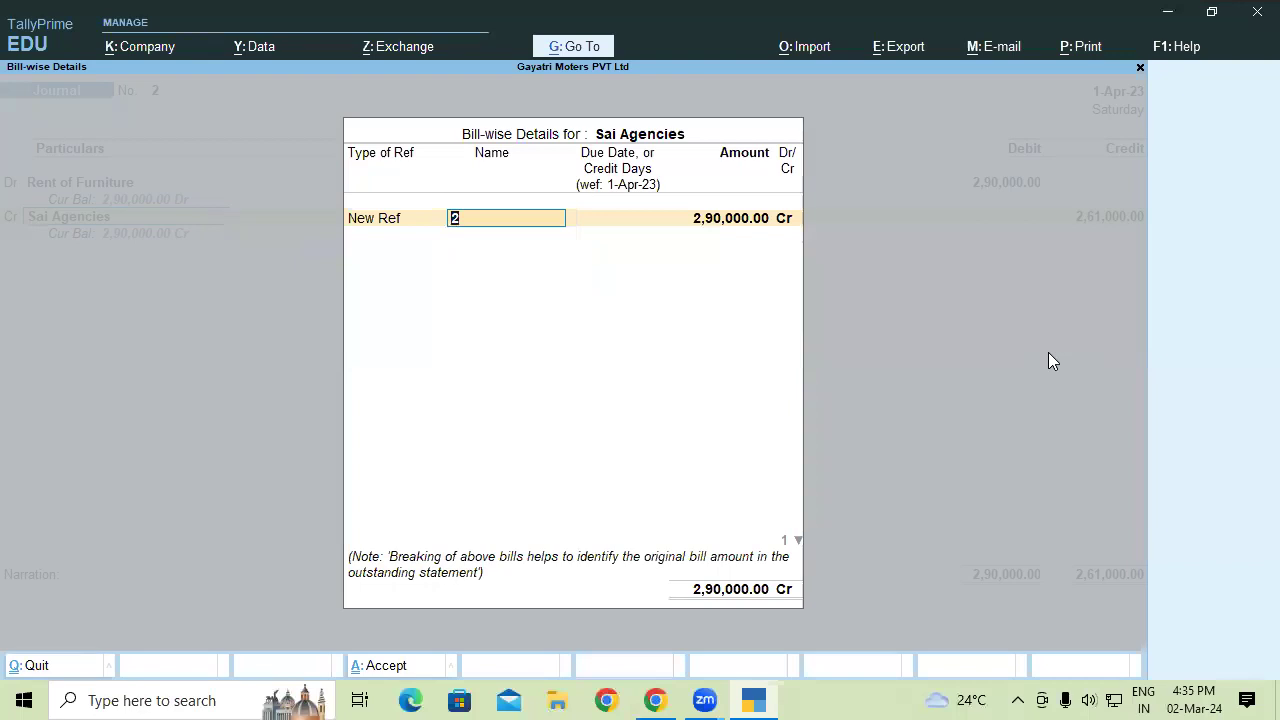
pyautogui.write('Rent of F')
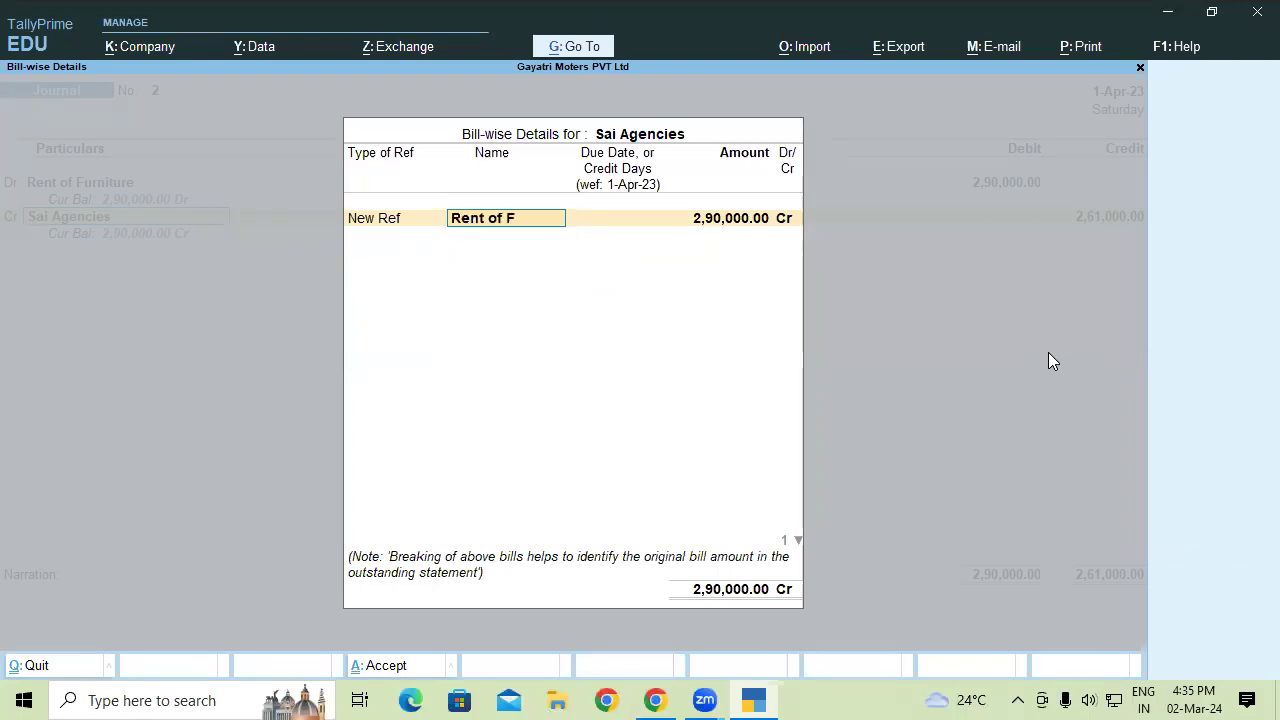
pyautogui.write('ur')
pyautogui.press('Return')
pyautogui.press('Return')
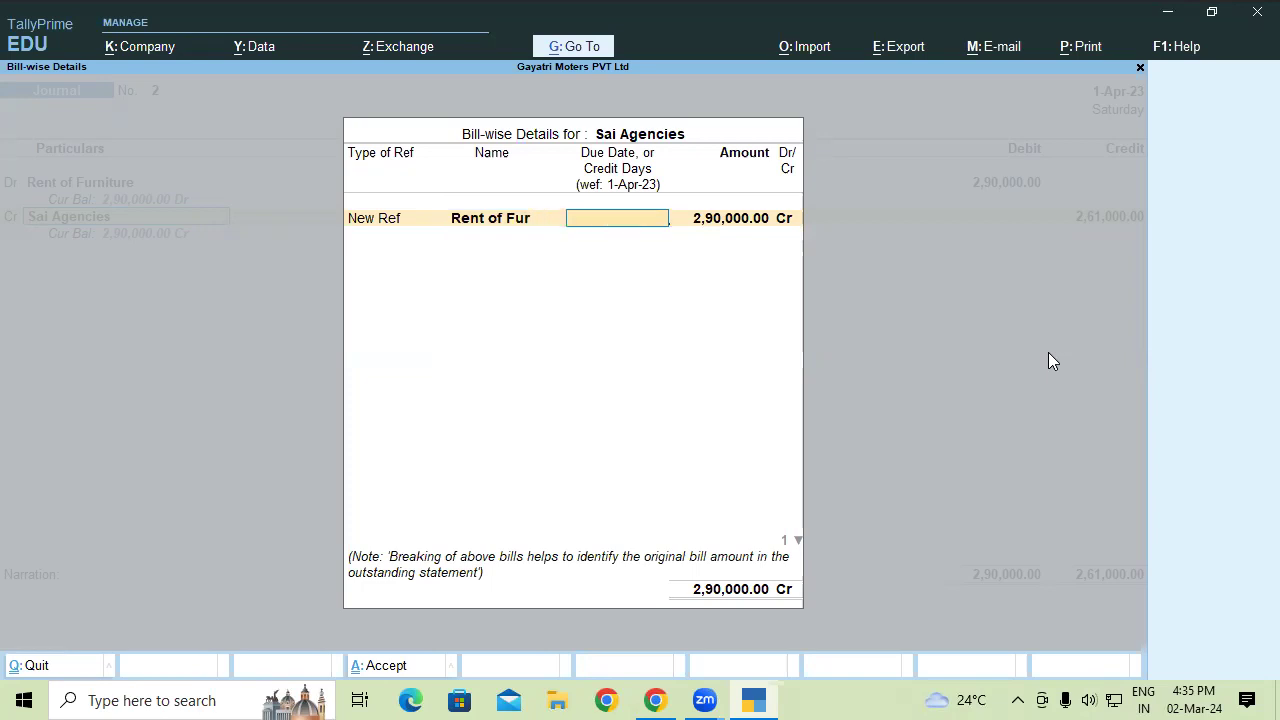
pyautogui.press('Return')
pyautogui.press('Return')
pyautogui.press('Return')
pyautogui.write('2')
pyautogui.press('BackSpace')
pyautogui.write('Td')
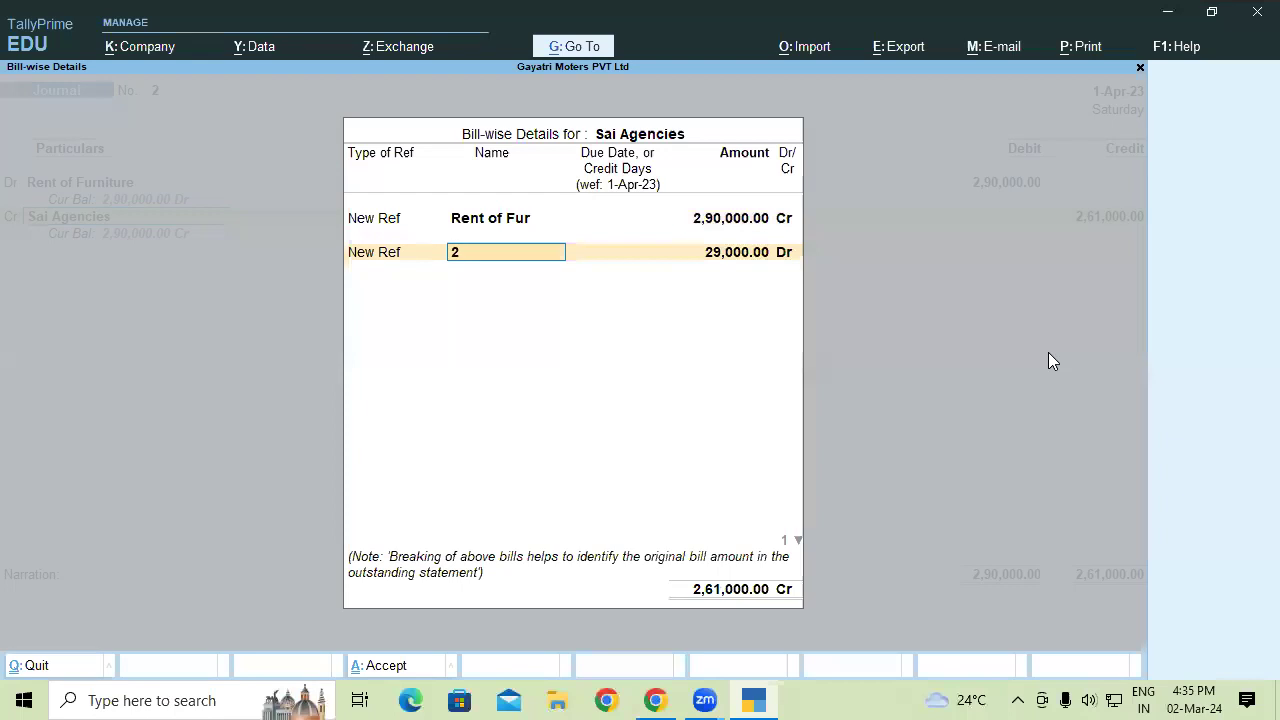
pyautogui.write('s of')
pyautogui.write(' Fur')
pyautogui.press('Return')
pyautogui.press('Return')
pyautogui.press('Return')
pyautogui.press('Return')
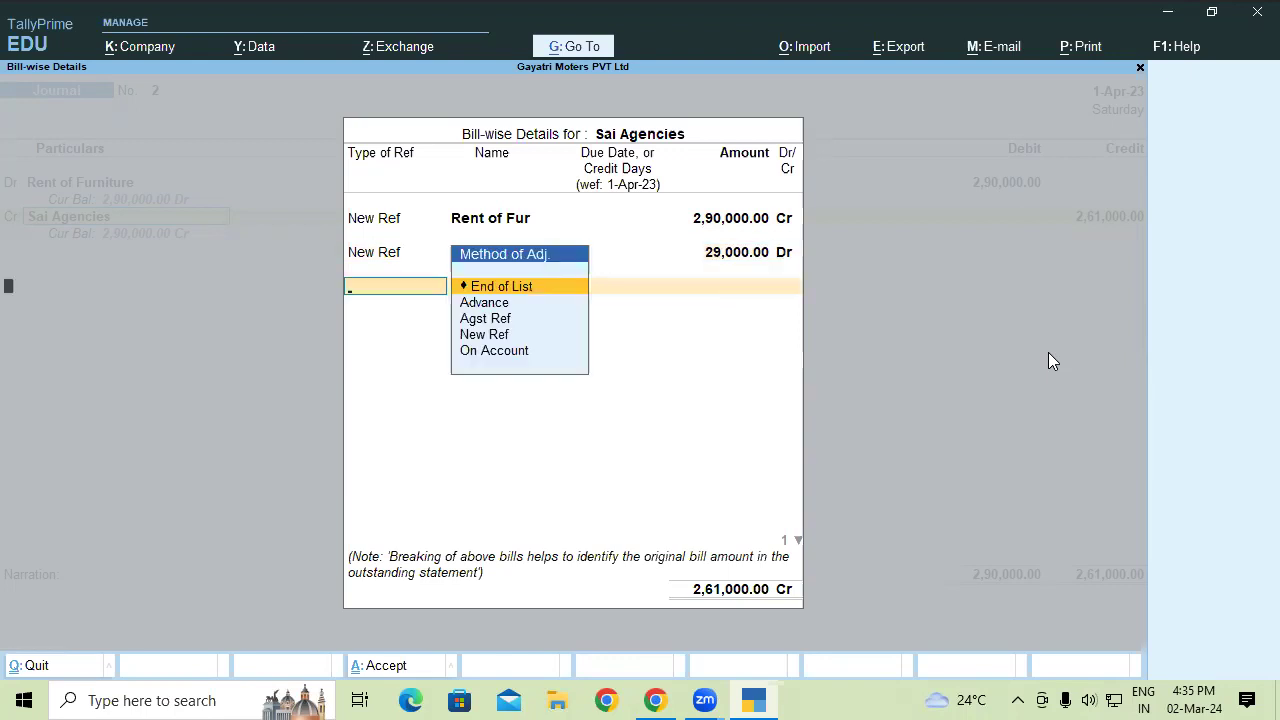
# - Credit TDS Duty on Rent 29,000 and save Journal No. 2 balanced at 2,90,000
pyautogui.write('Td')
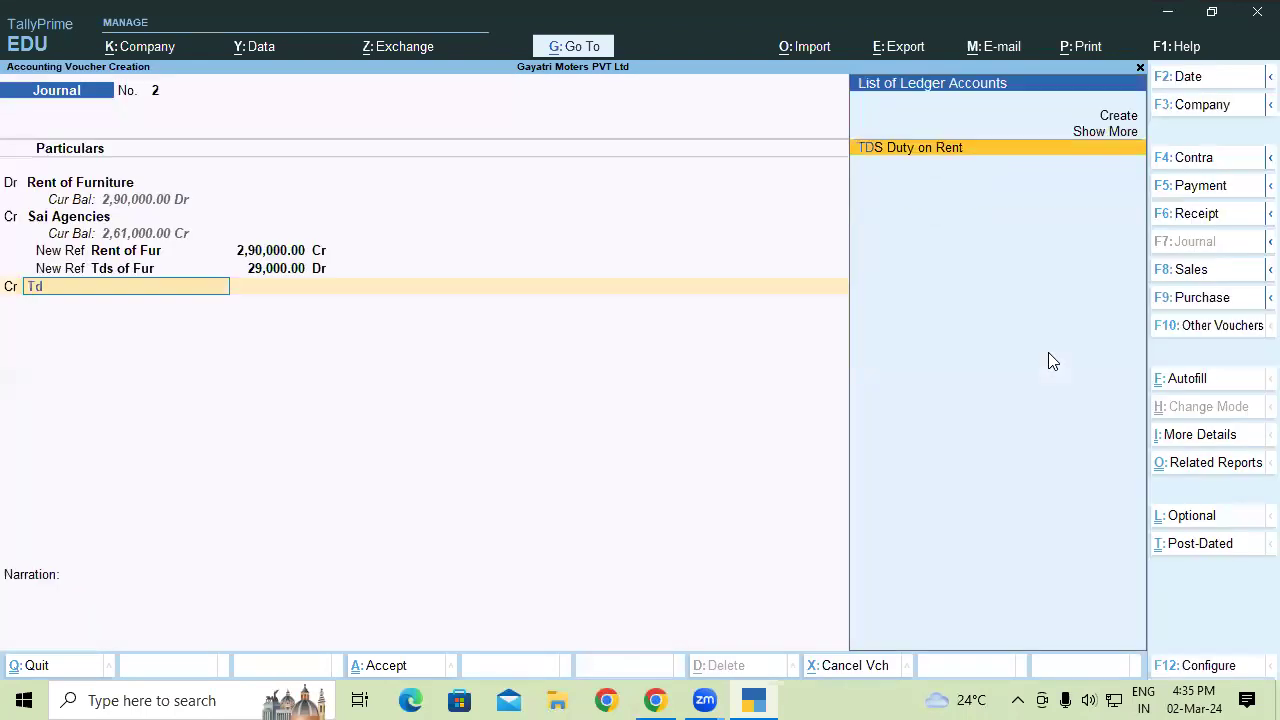
pyautogui.press('Return')
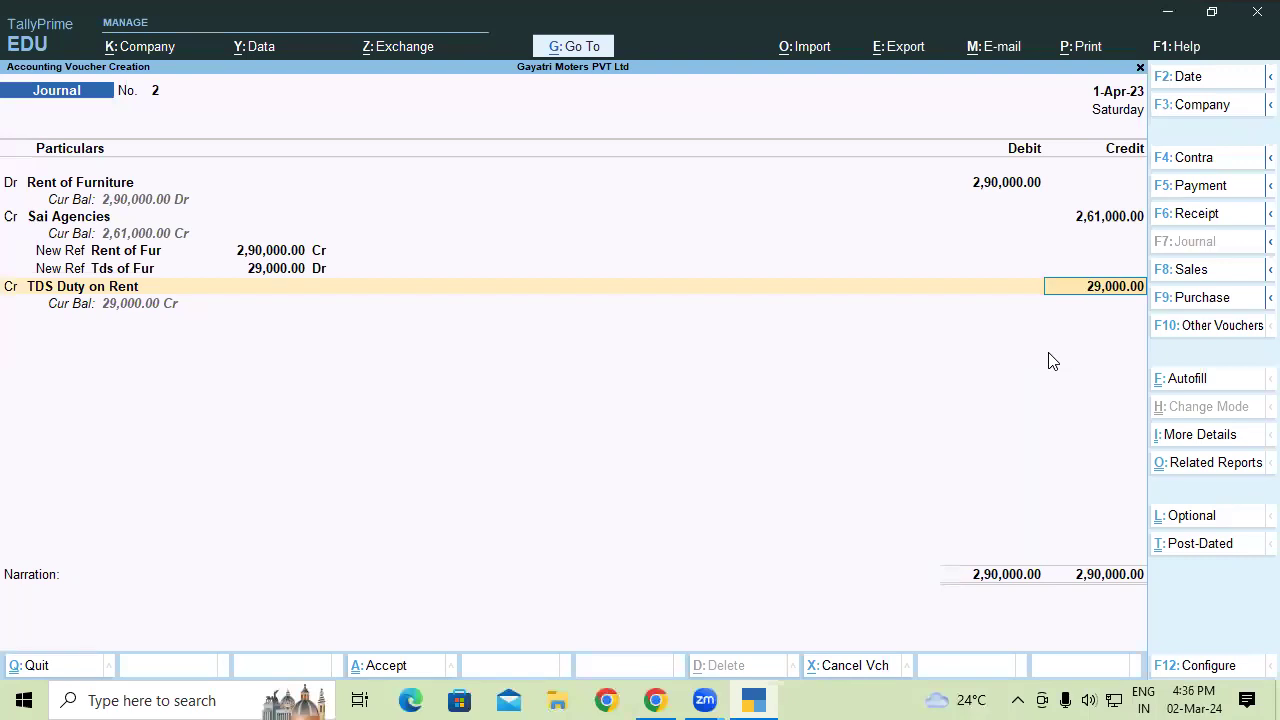
pyautogui.press('Return')
pyautogui.press('Return')
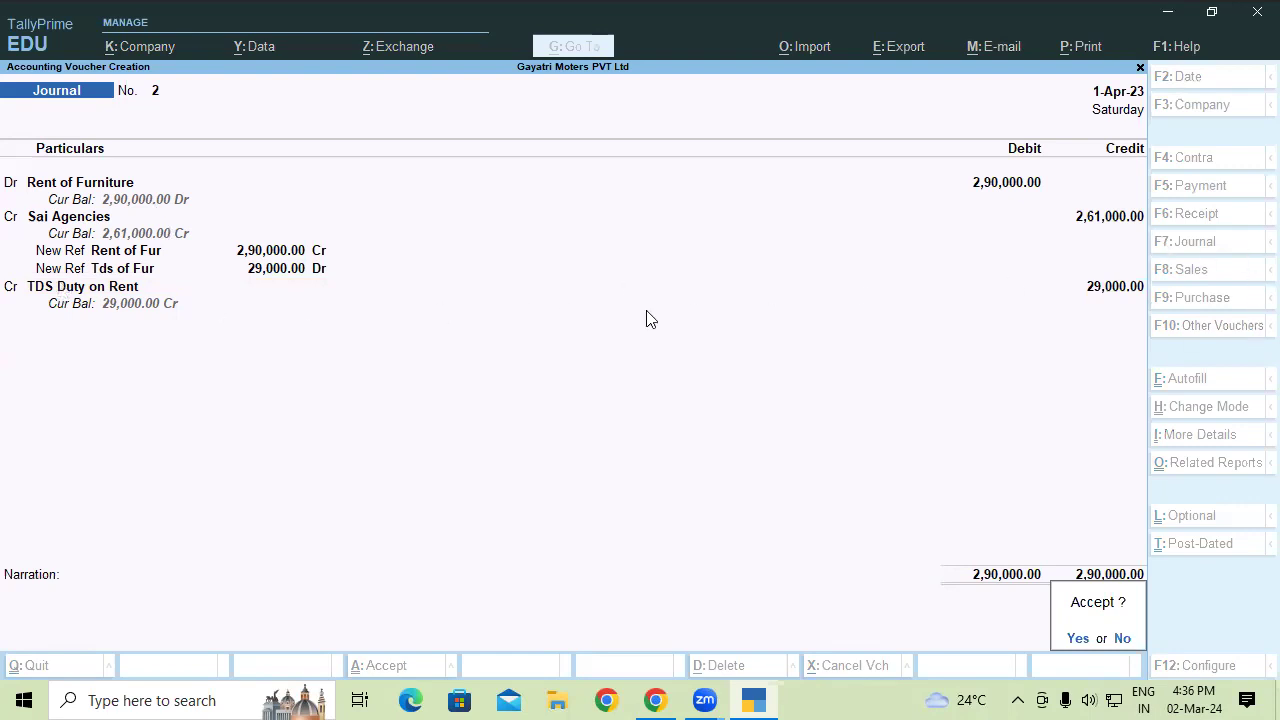
# - Save Journal No. 2, then in a payment debit Sai Agencies 2,61,000 against the Rent of Fur bill
pyautogui.press('Return')
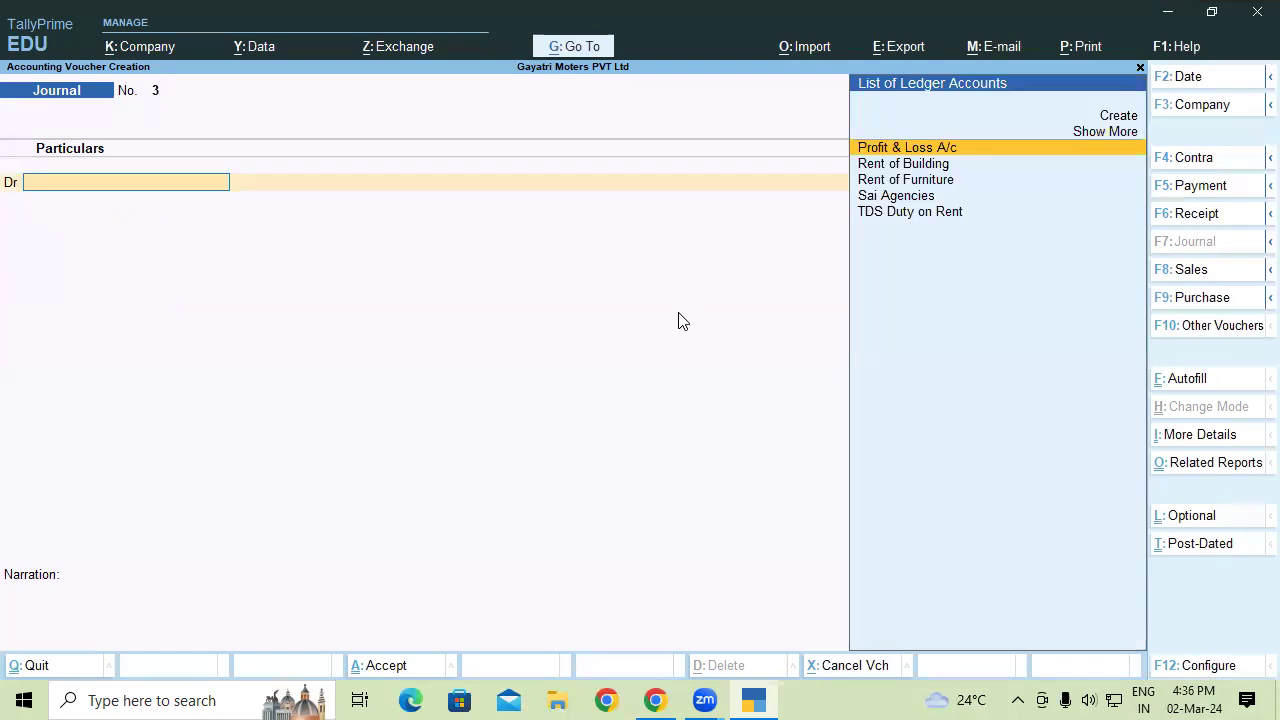
pyautogui.press('F5')
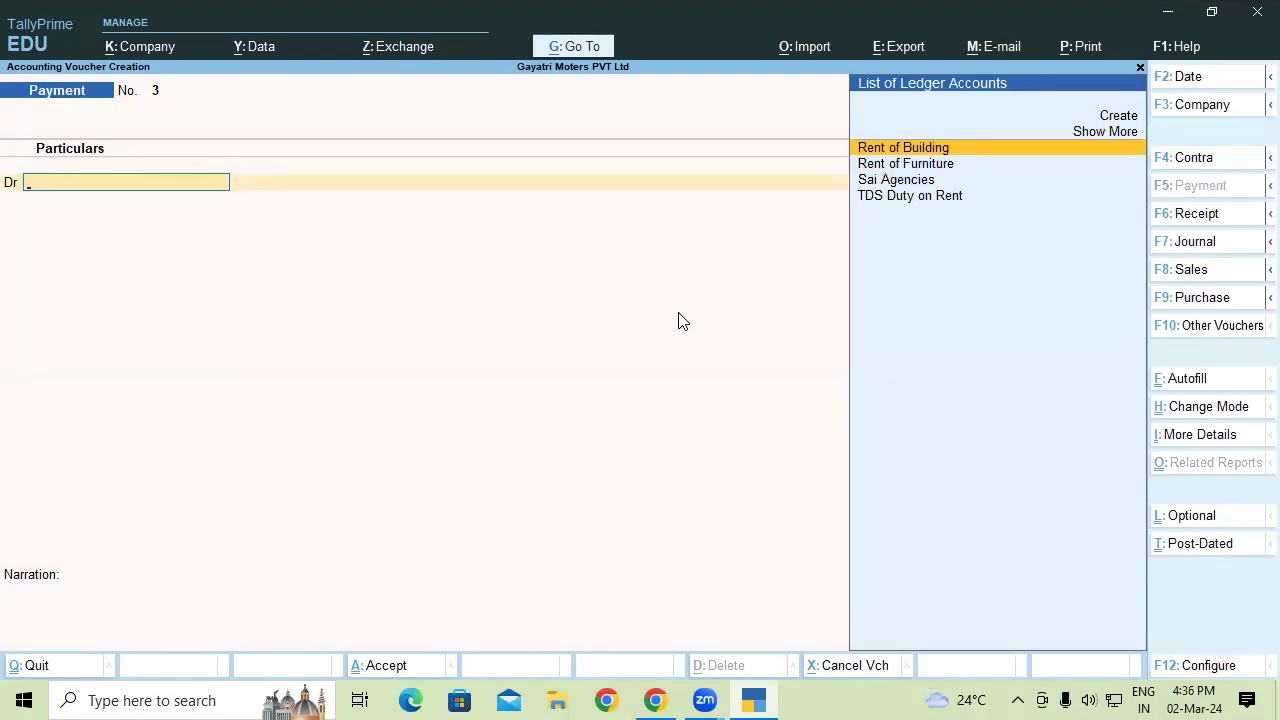
pyautogui.write('Sa')
pyautogui.press('Return')
pyautogui.press('Return')
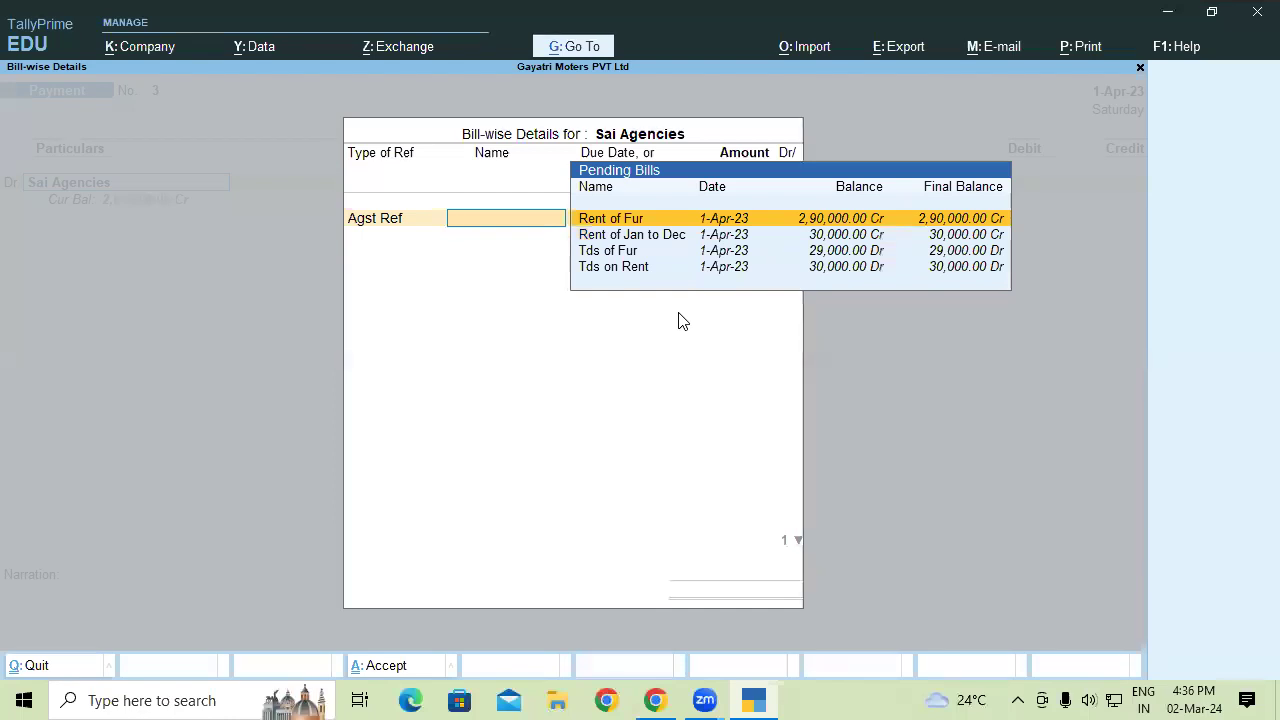
pyautogui.press('Return')
pyautogui.write('2,61,000')
pyautogui.press('Return')
pyautogui.press('Return')
pyautogui.press('Return')
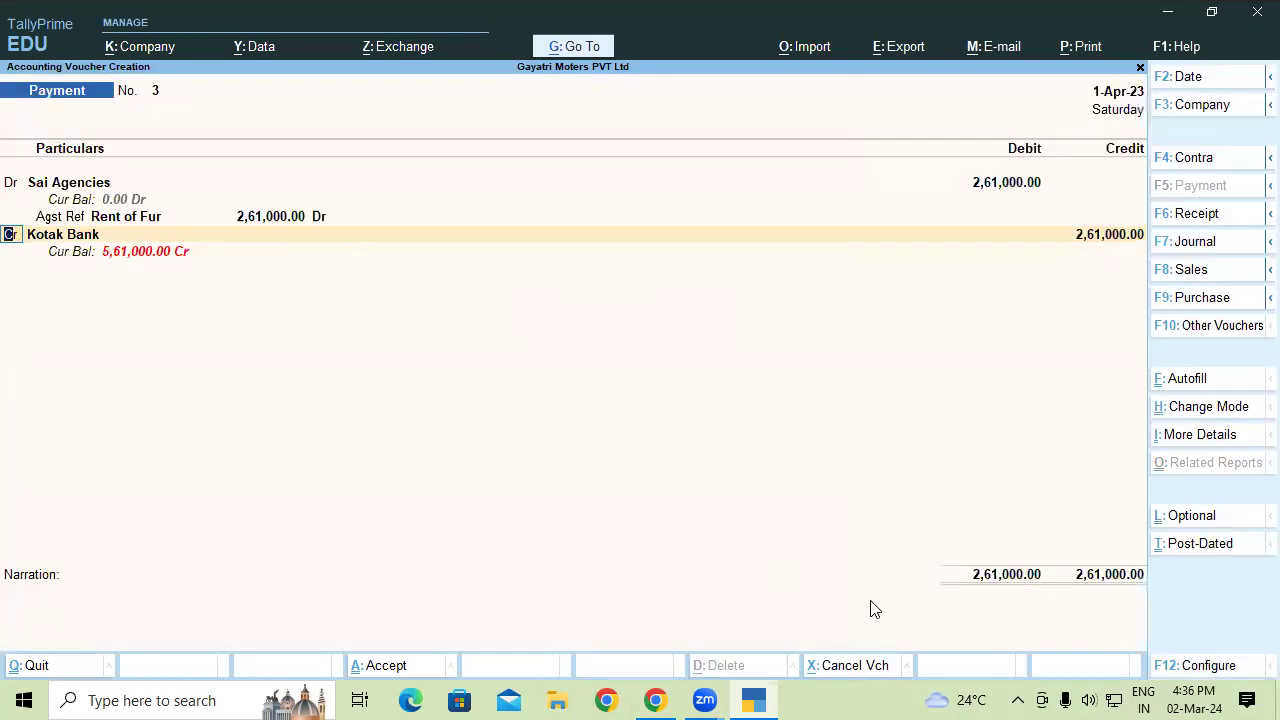
# - Pay from Kotak Bank by cheque number 174532 and save Payment No. 3
pyautogui.press('Return')
pyautogui.press('Return')
pyautogui.press('Return')
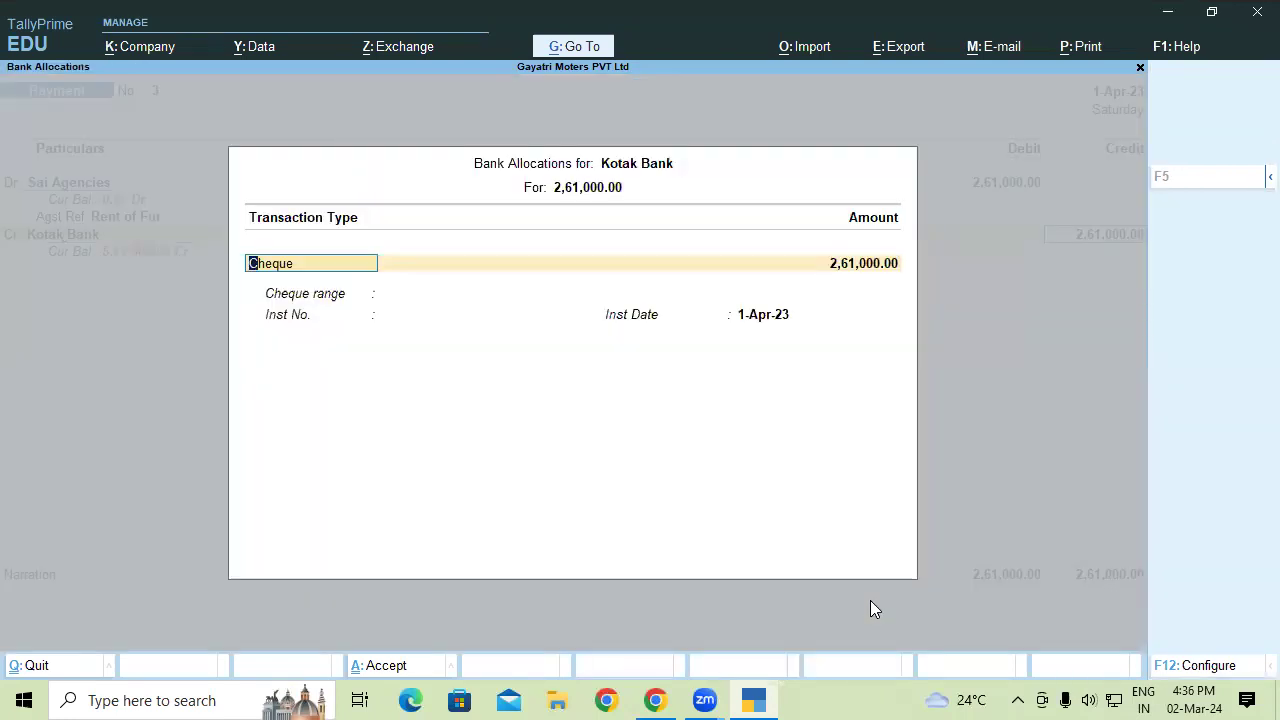
pyautogui.press('Return')
pyautogui.write('1')
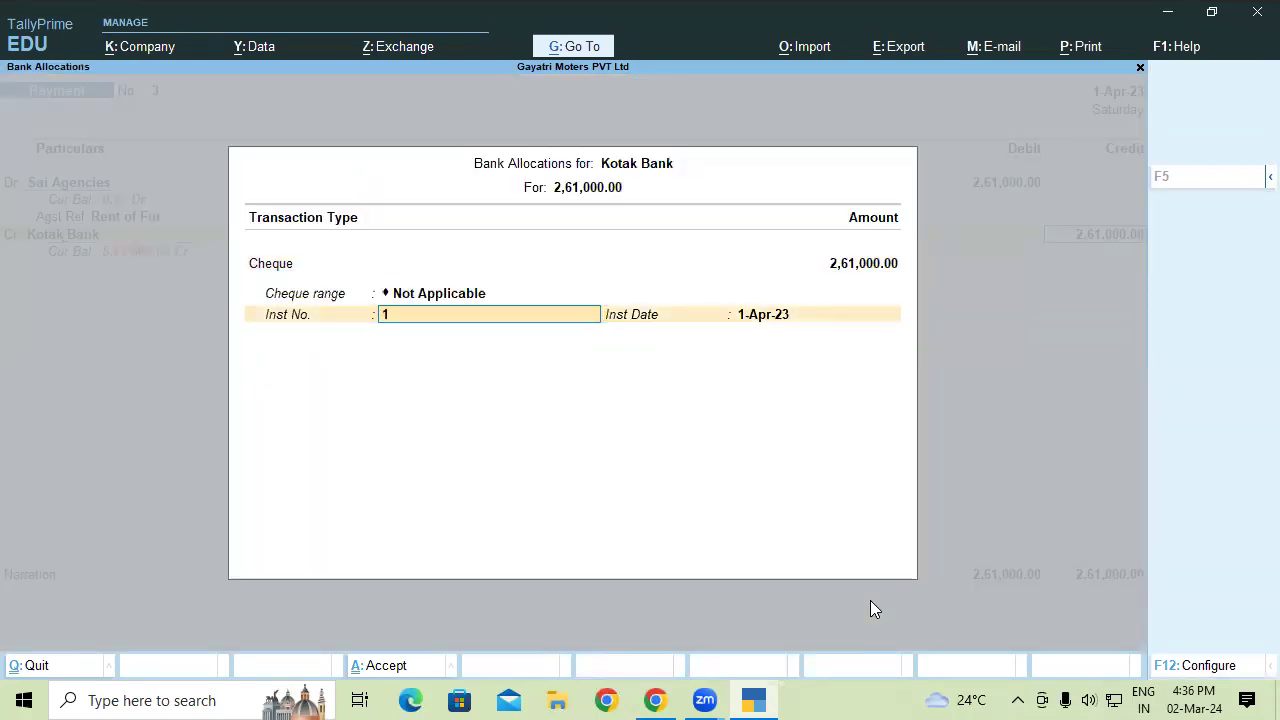
pyautogui.write('74532')
pyautogui.press('Return')
pyautogui.press('Return')
pyautogui.press('Return')
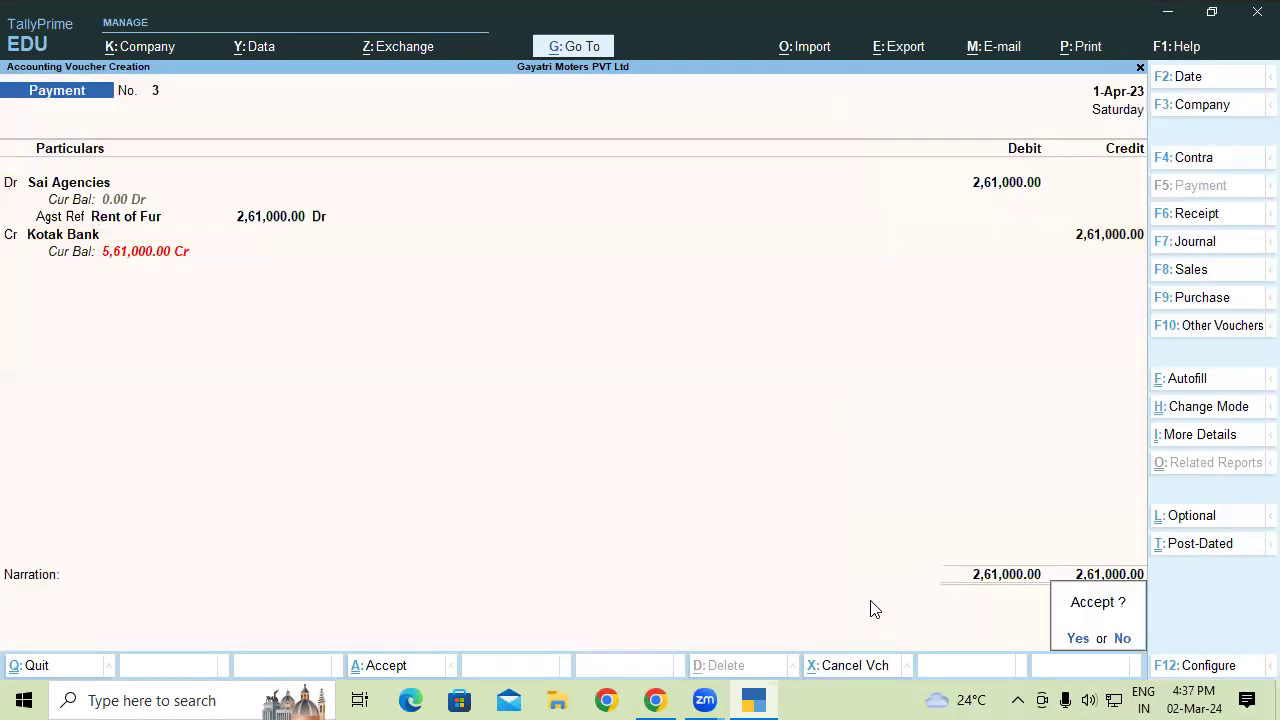
pyautogui.press('Return')
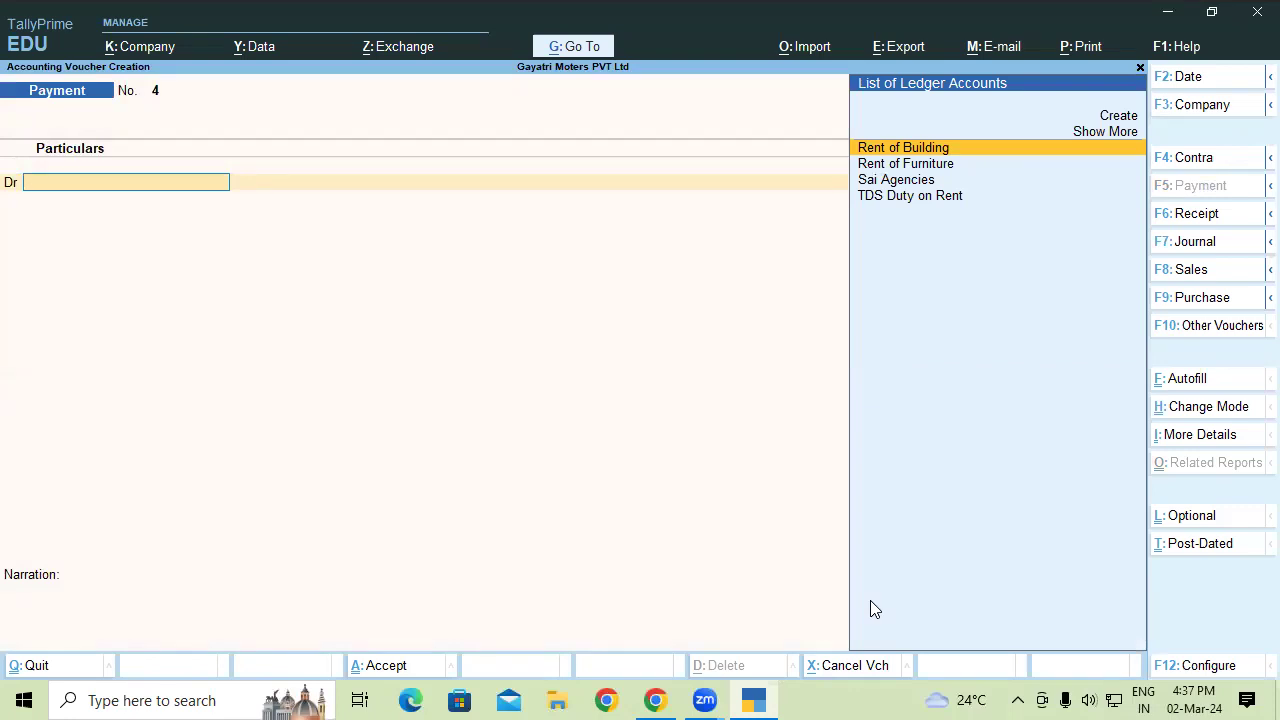
# - Debit TDS Duty on Rent against the Journal 2 TDS reference, paid by Kotak Bank cheque 174532
pyautogui.write('td')
pyautogui.press('Return')
pyautogui.press('Return')
pyautogui.press('Return')
pyautogui.press('Return')
pyautogui.press('Return')
pyautogui.press('Return')
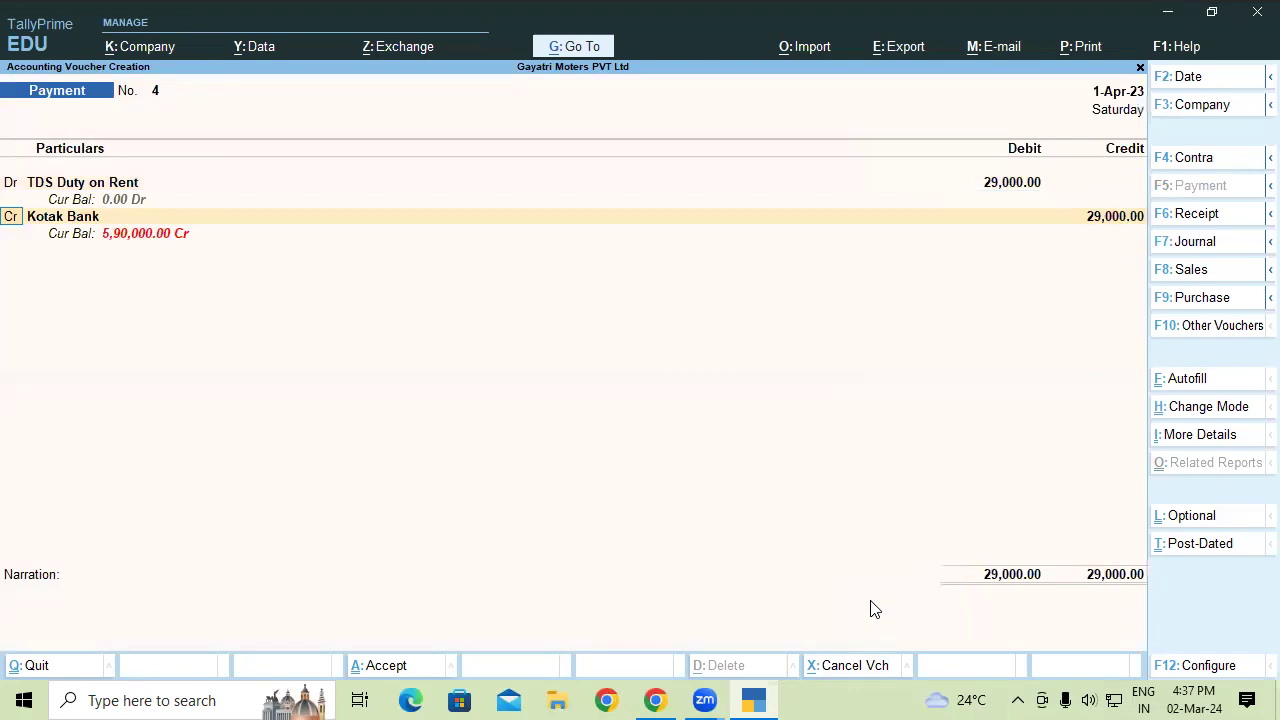
pyautogui.press('Return')
pyautogui.press('Return')
pyautogui.press('Return')
pyautogui.press('Return')
pyautogui.press('Return')
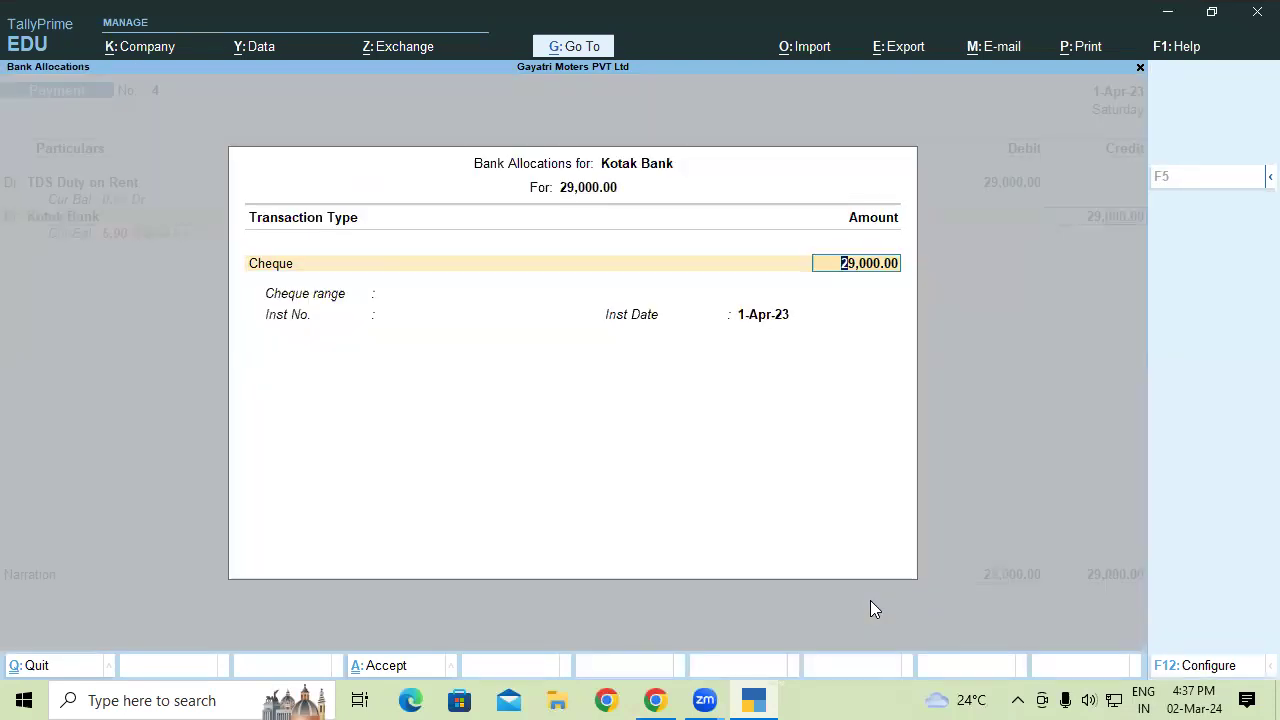
pyautogui.write('174532')
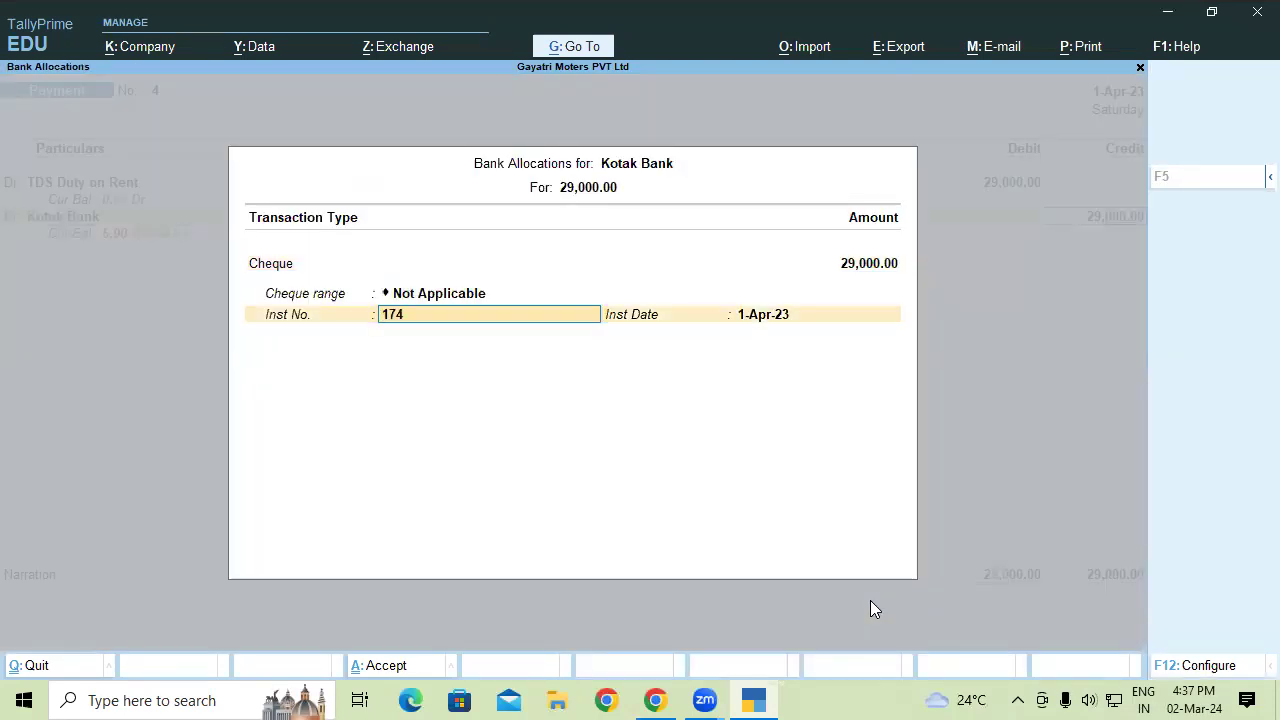
pyautogui.press('Return')
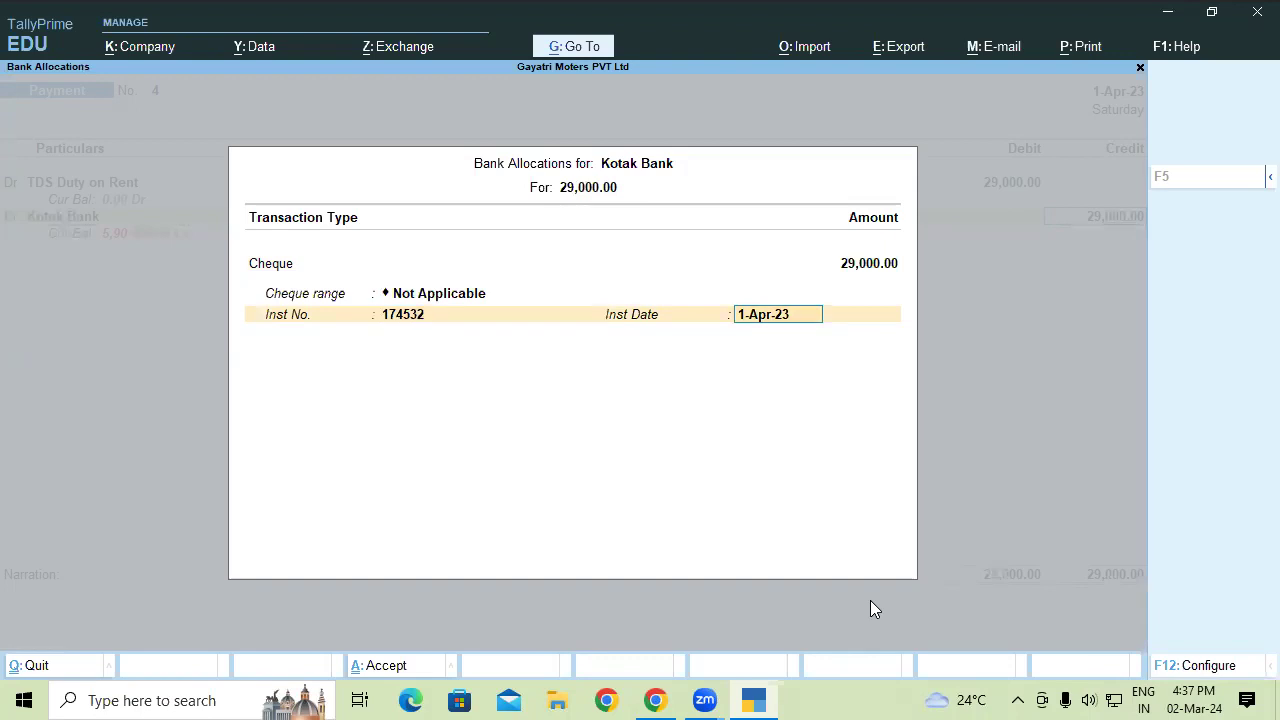
pyautogui.press('Return')
pyautogui.press('Return')
pyautogui.press('Return')
pyautogui.press('Return')
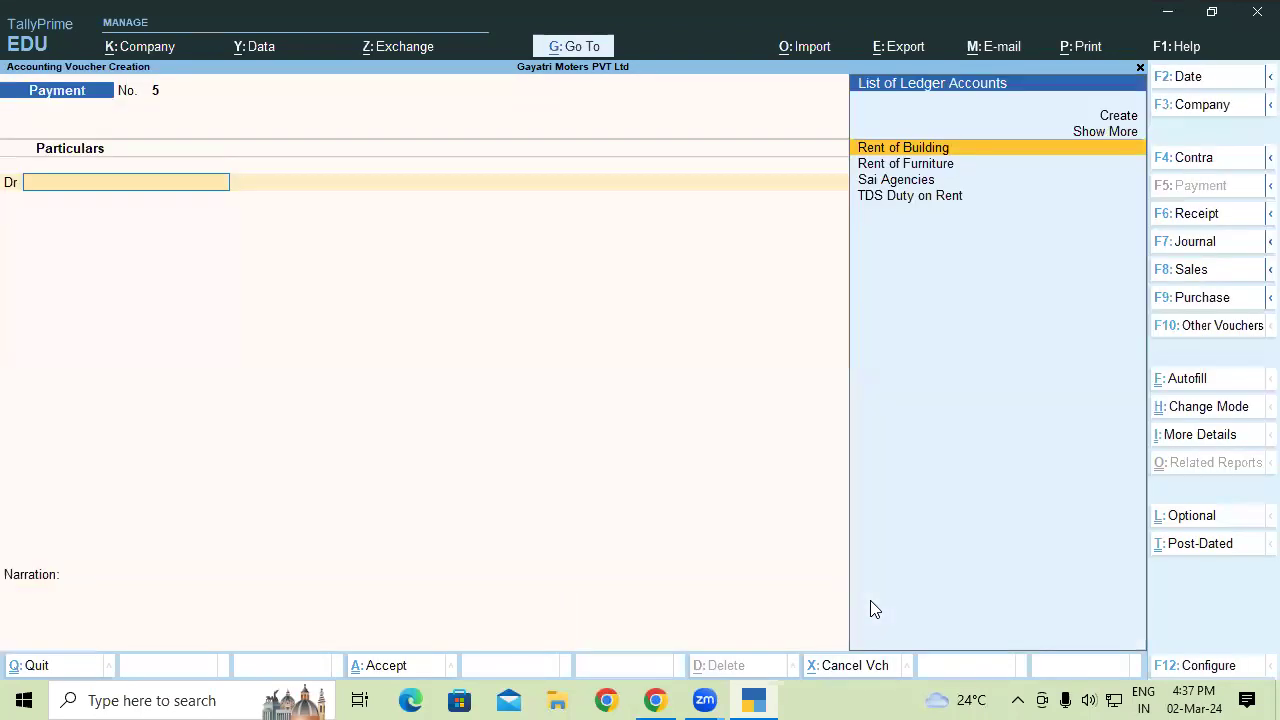